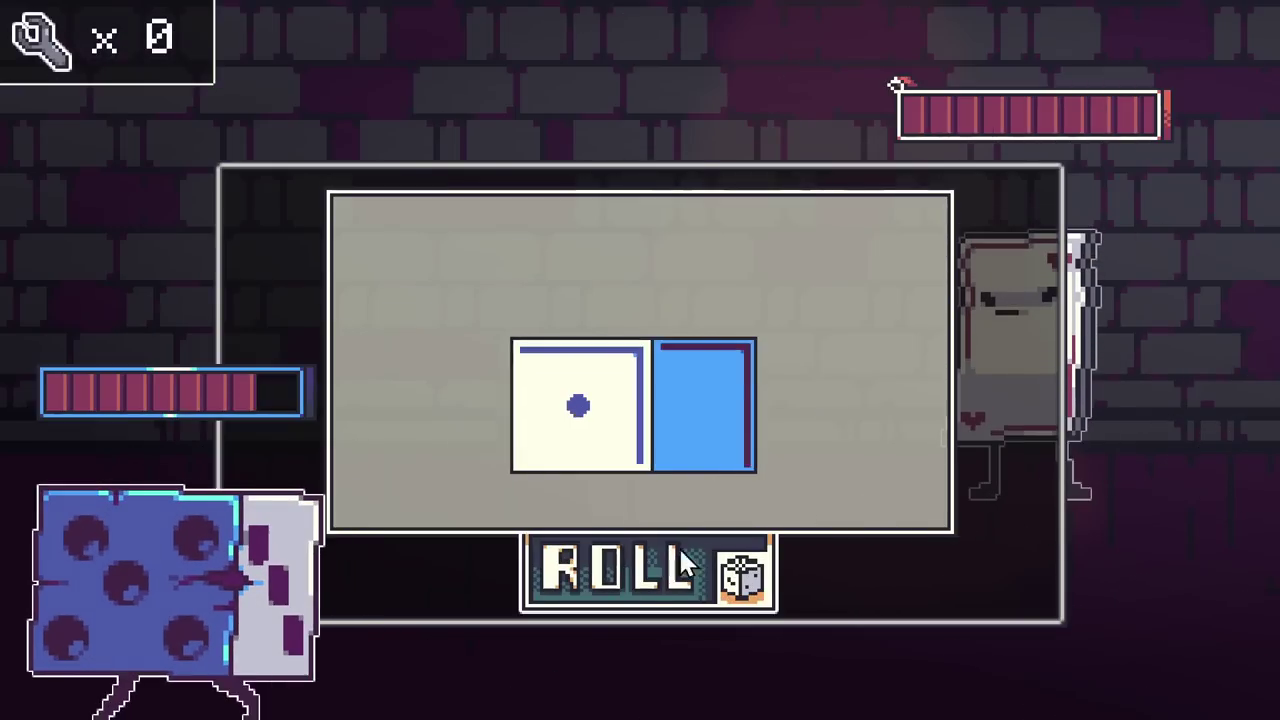
- Roll the die in CasinoRoll and throw the knife at the spinning wheel
left_click(678, 562)
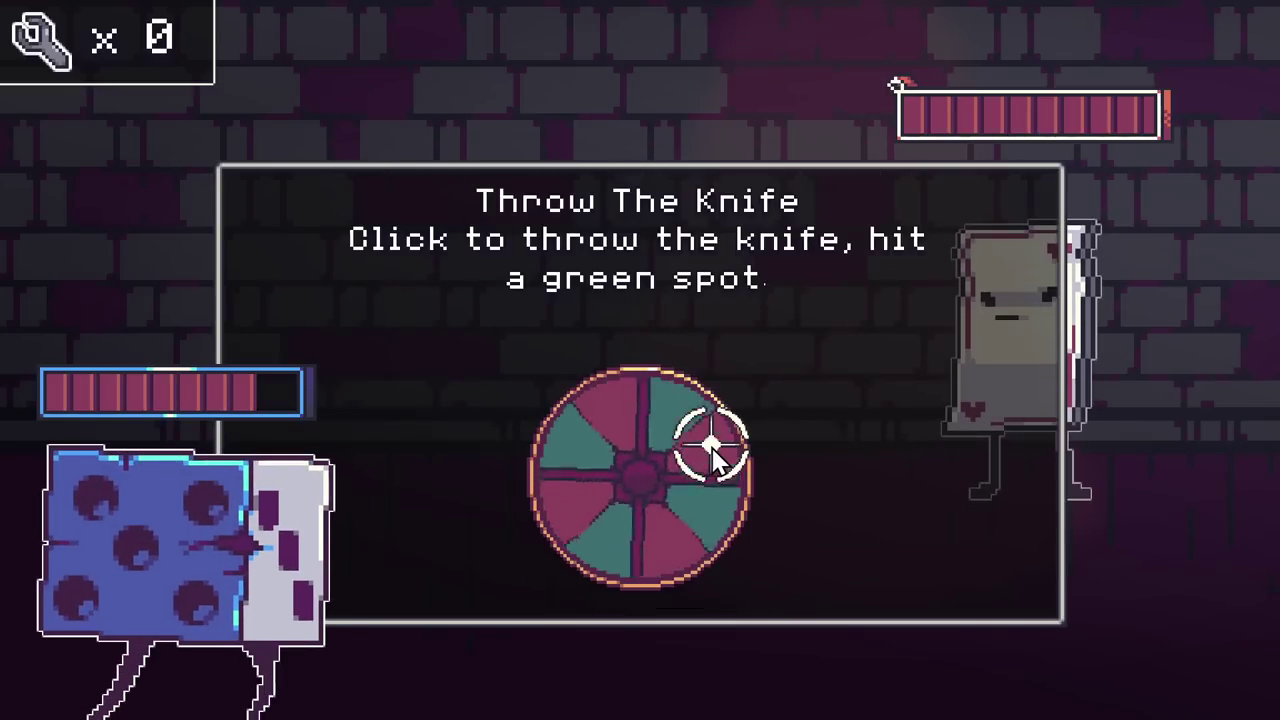
left_click(710, 446)
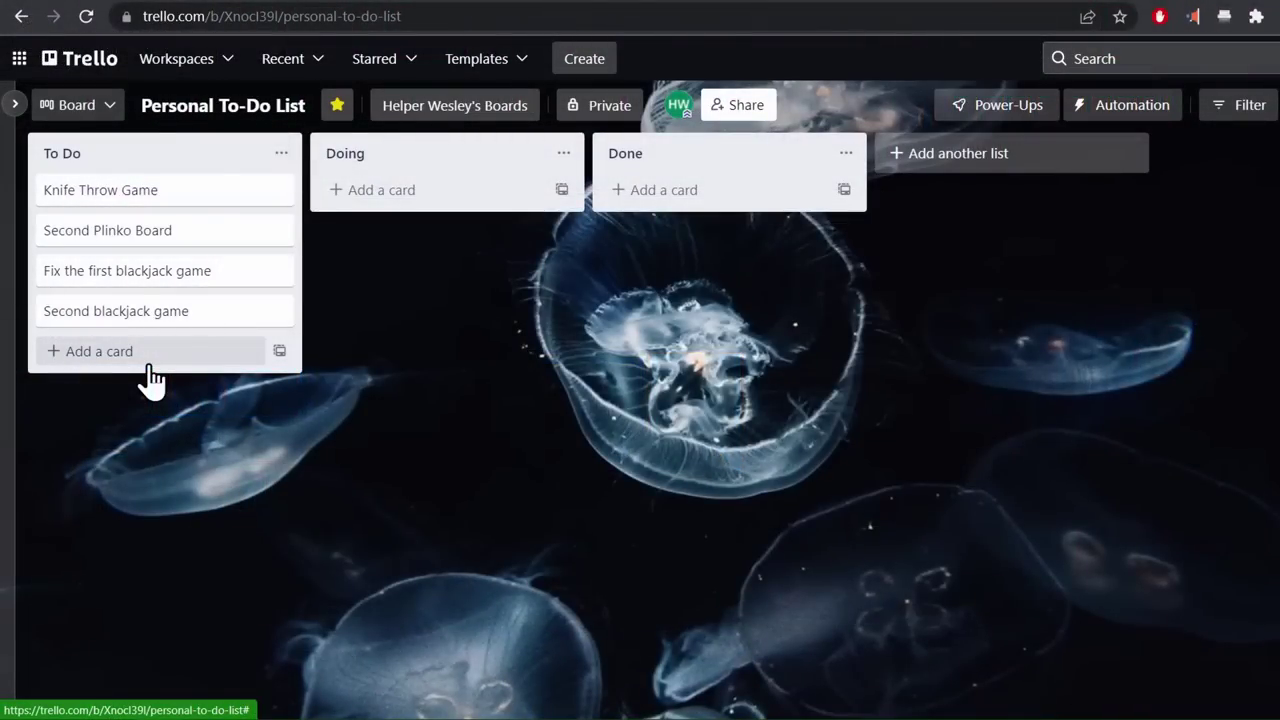
type("a")
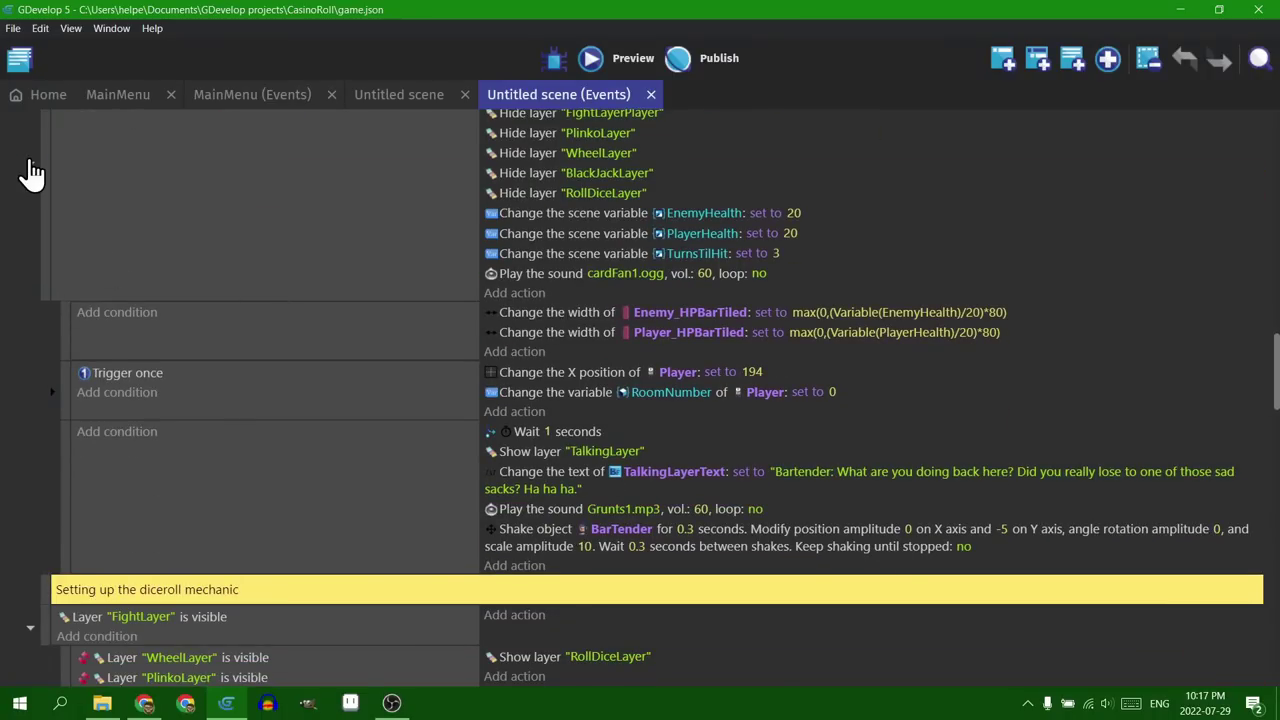
- Scroll to the wheel-spin events that set WheelSpin to RandomInRange(200,280) and rotate Fight_Wheel
scroll(86, 251, "down", 3)
scroll(551, 391, "up", 2)
scroll(80, 238, "down", 4)
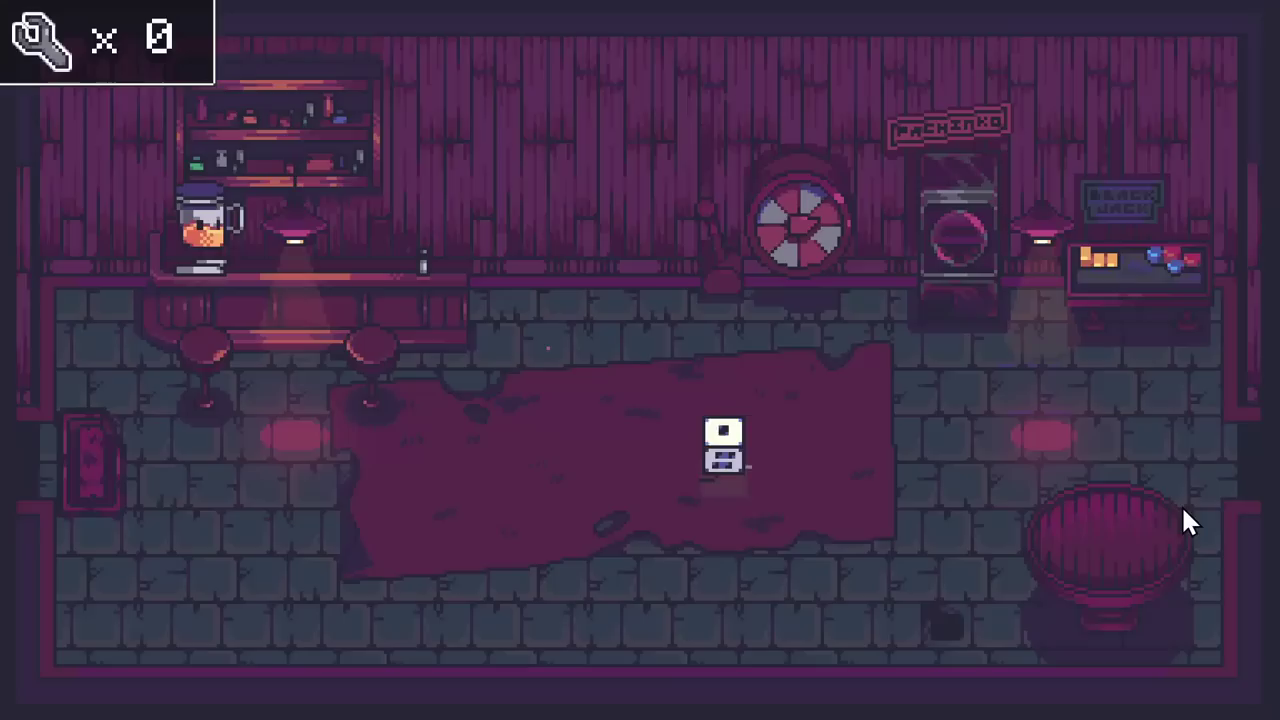
key("Right")
key("Right")
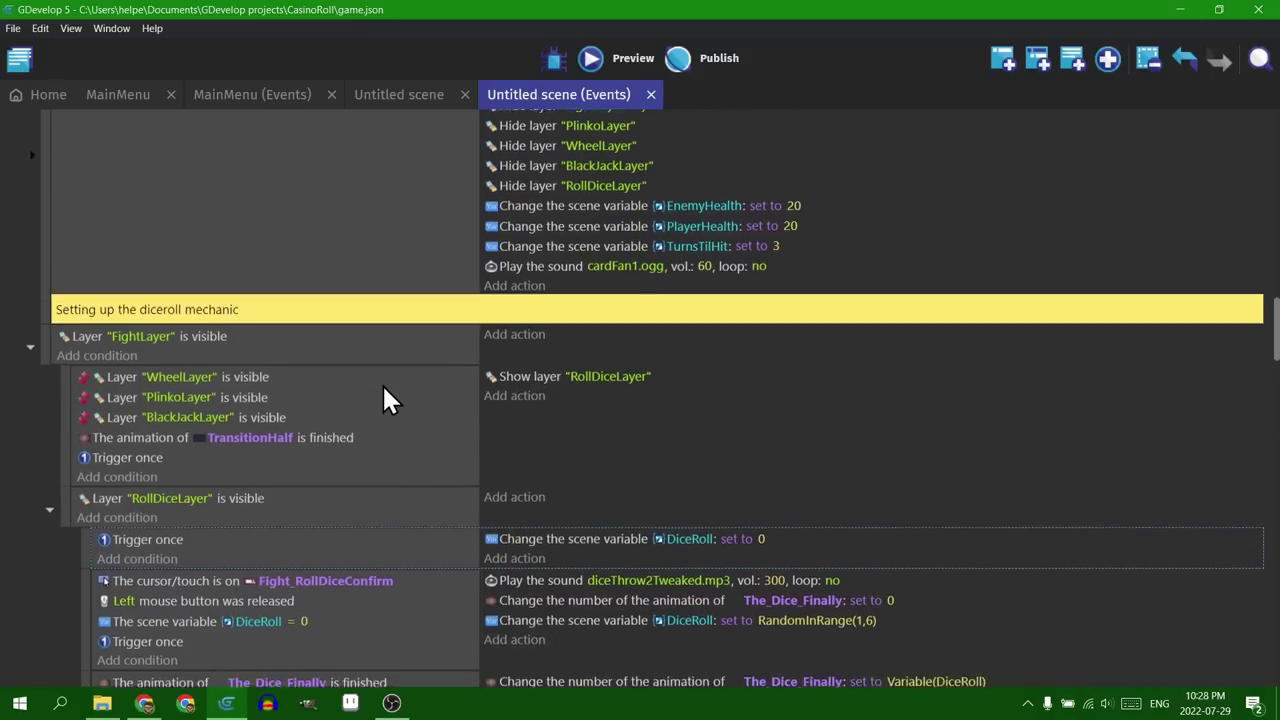
scroll(383, 394, "up", 4)
scroll(307, 432, "down", 12)
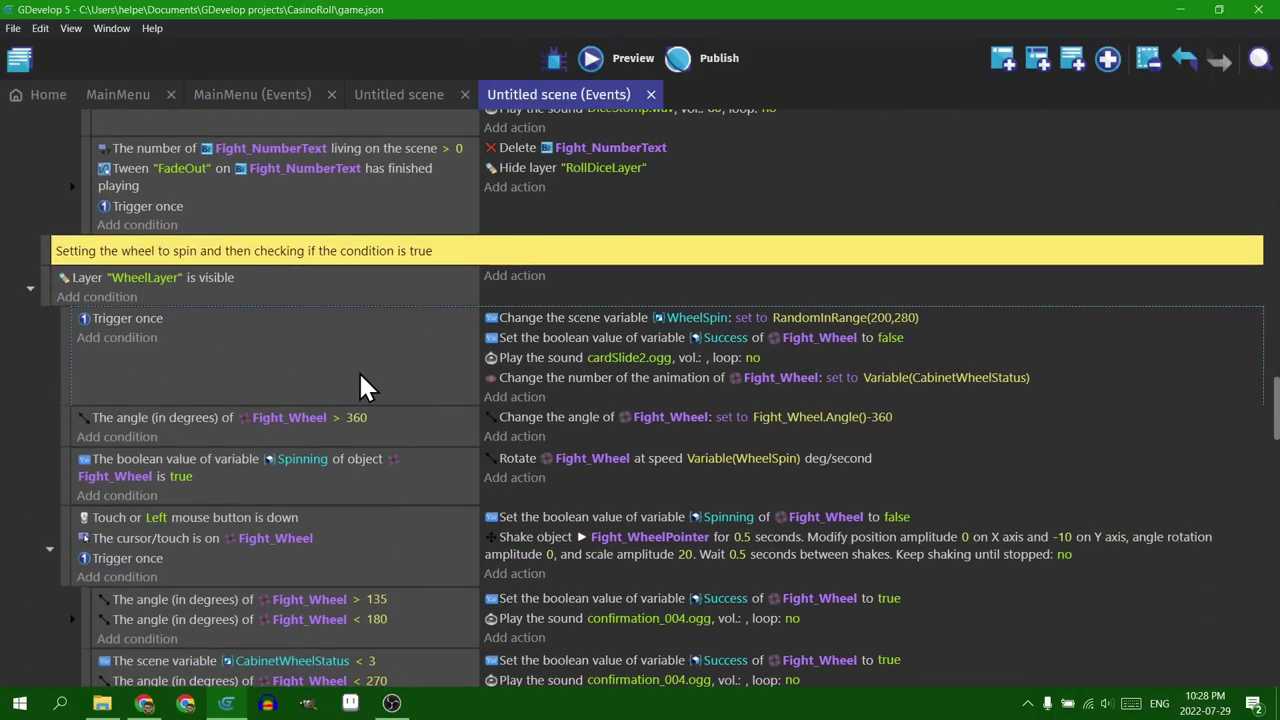
- Scroll the events sheet and launch the preview to reach the dice-roll fight
scroll(359, 370, "down", 2)
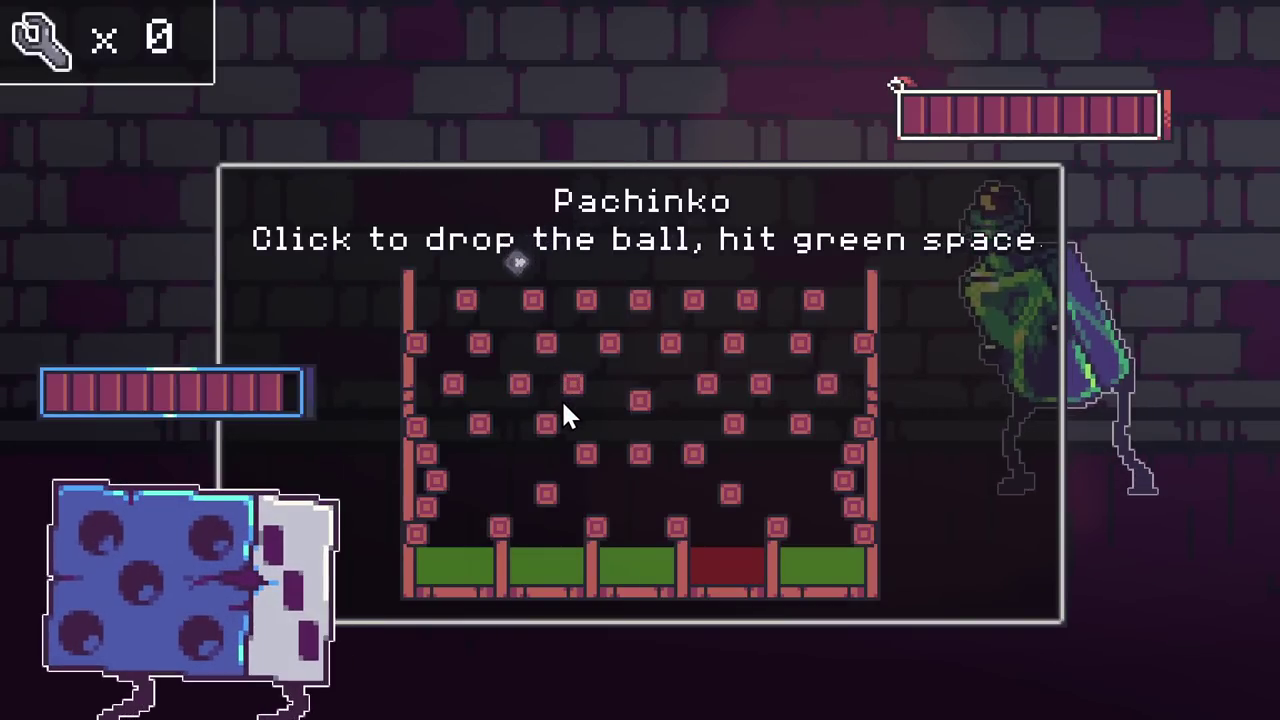
- Drop the Pachinko ball, roll, draw a card in War, roll again, and stop the wheel
left_click(561, 415)
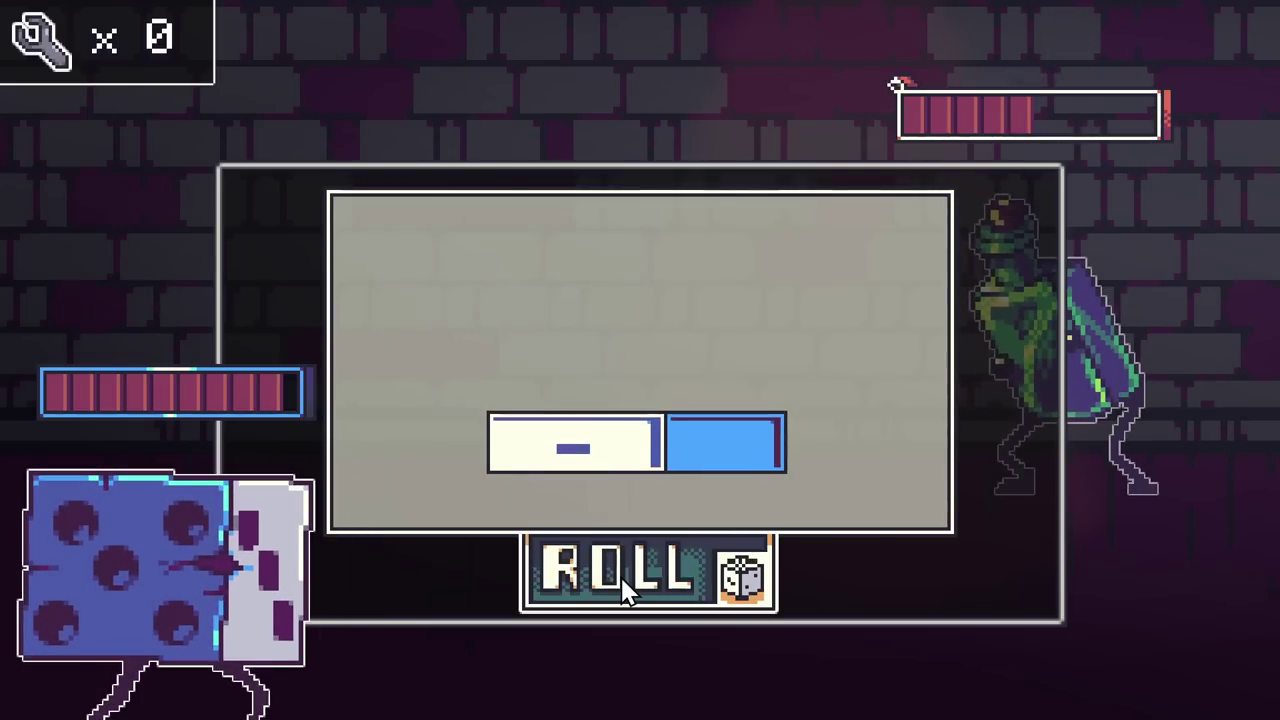
left_click(625, 590)
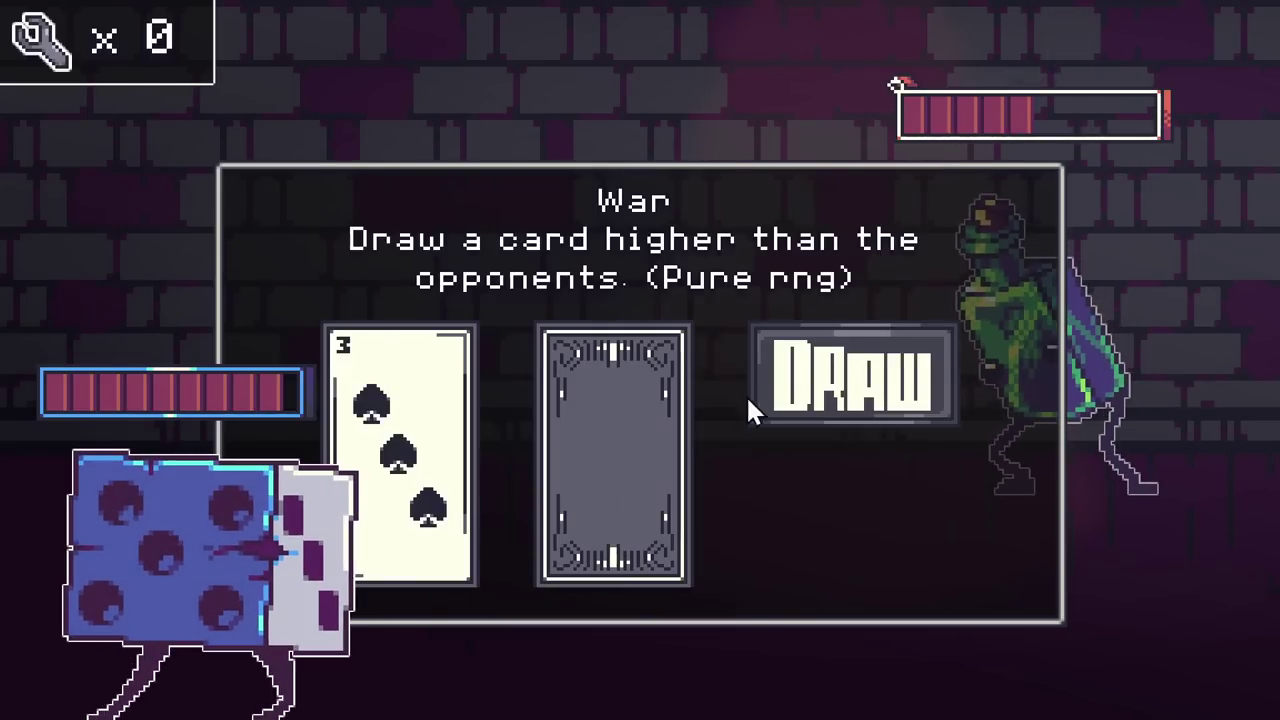
left_click(770, 400)
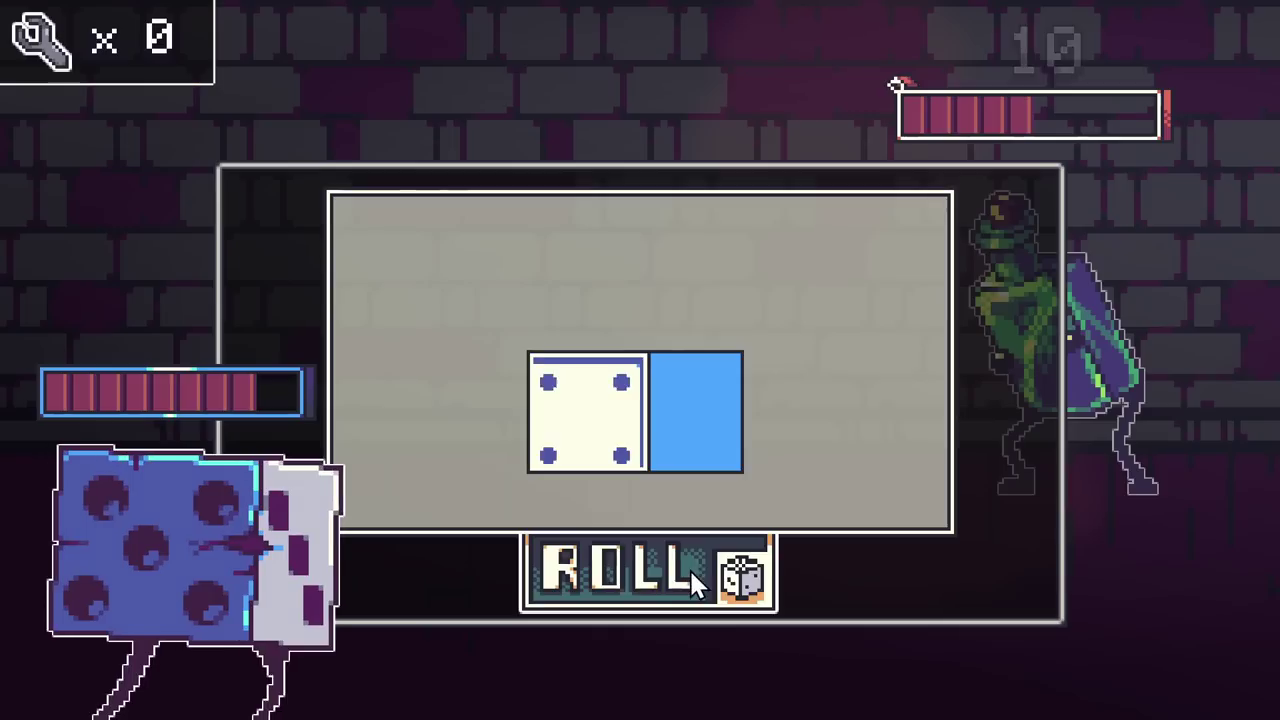
left_click(686, 566)
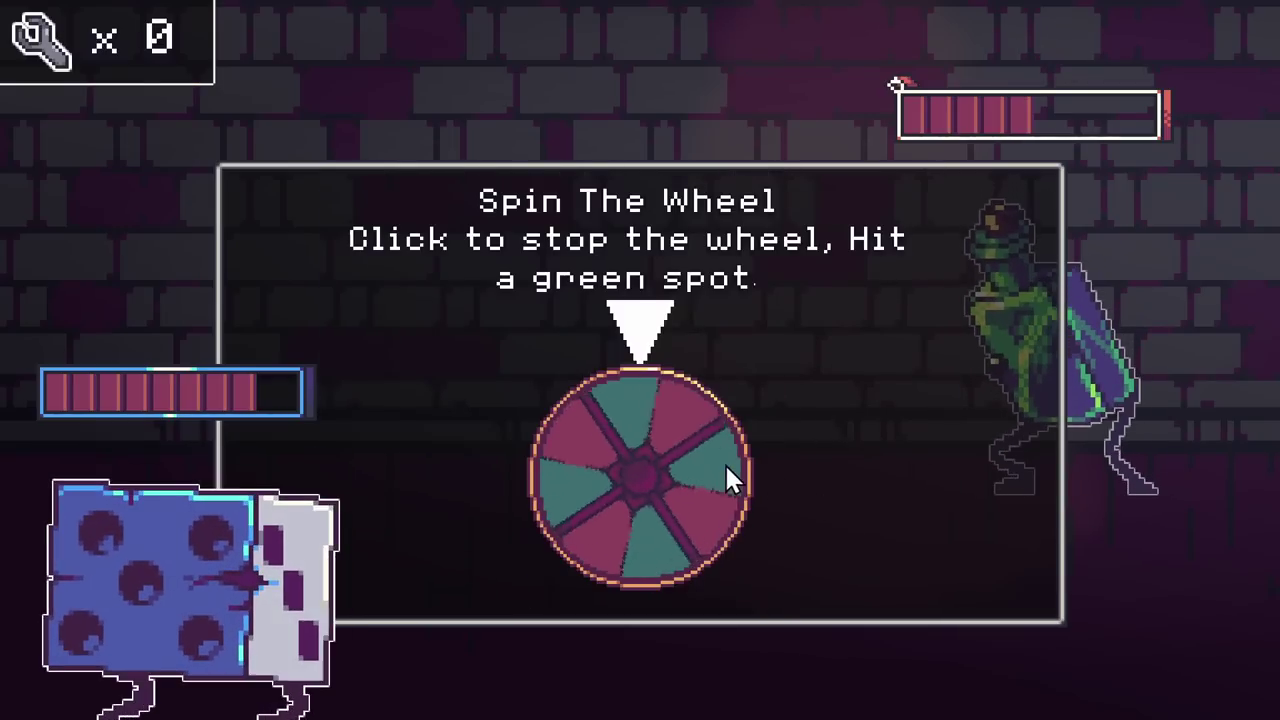
left_click(692, 448)
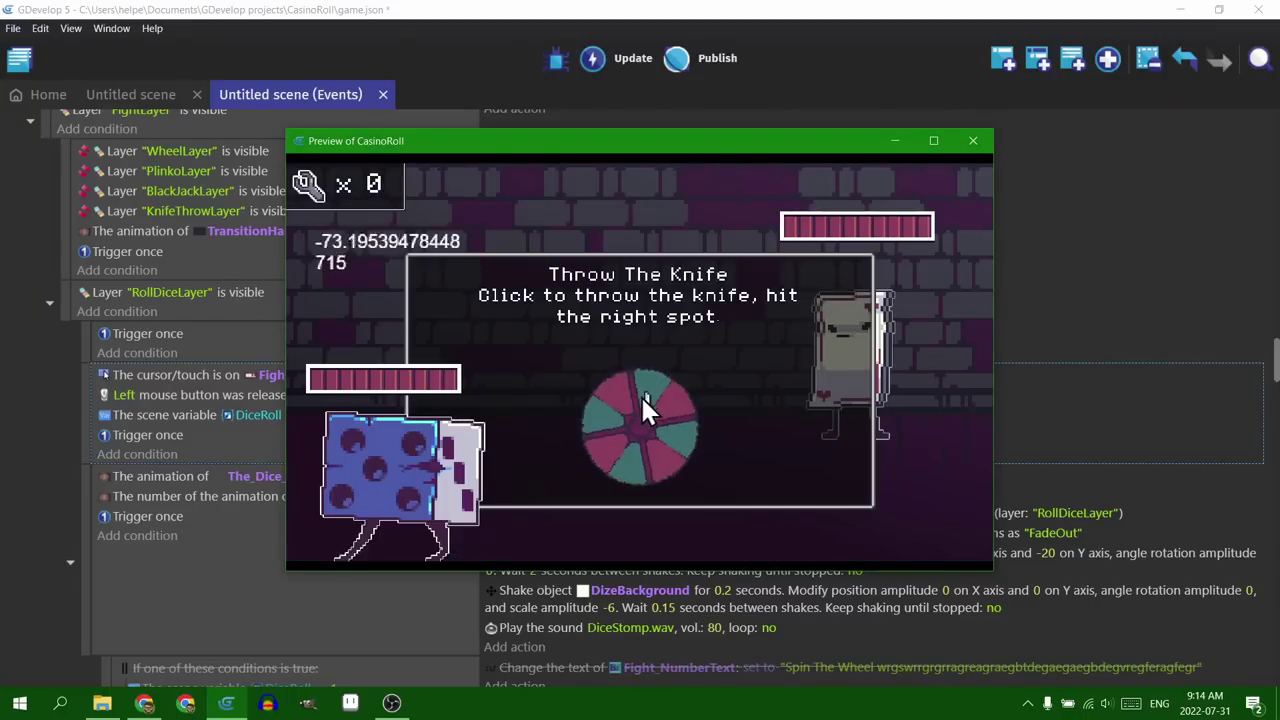
- Throw the knife, roll the die, stop the wheel, and throw another knife to damage the enemy
left_click(636, 395)
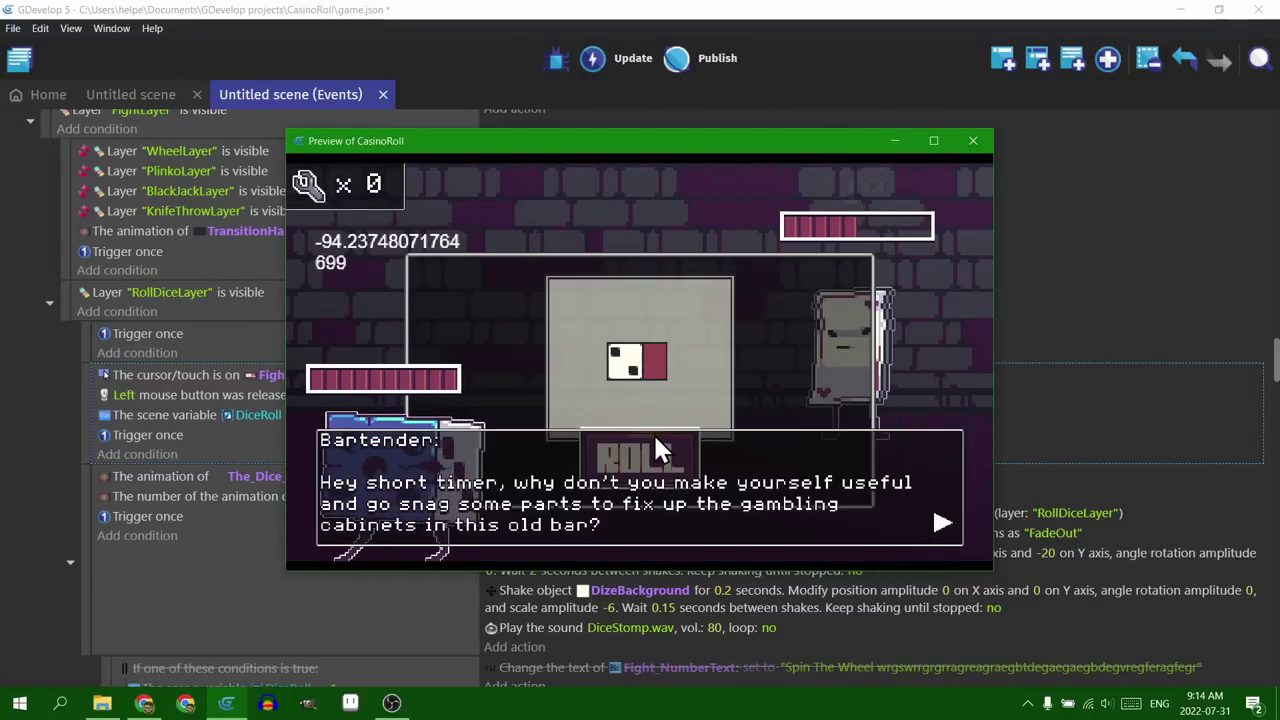
left_click(660, 452)
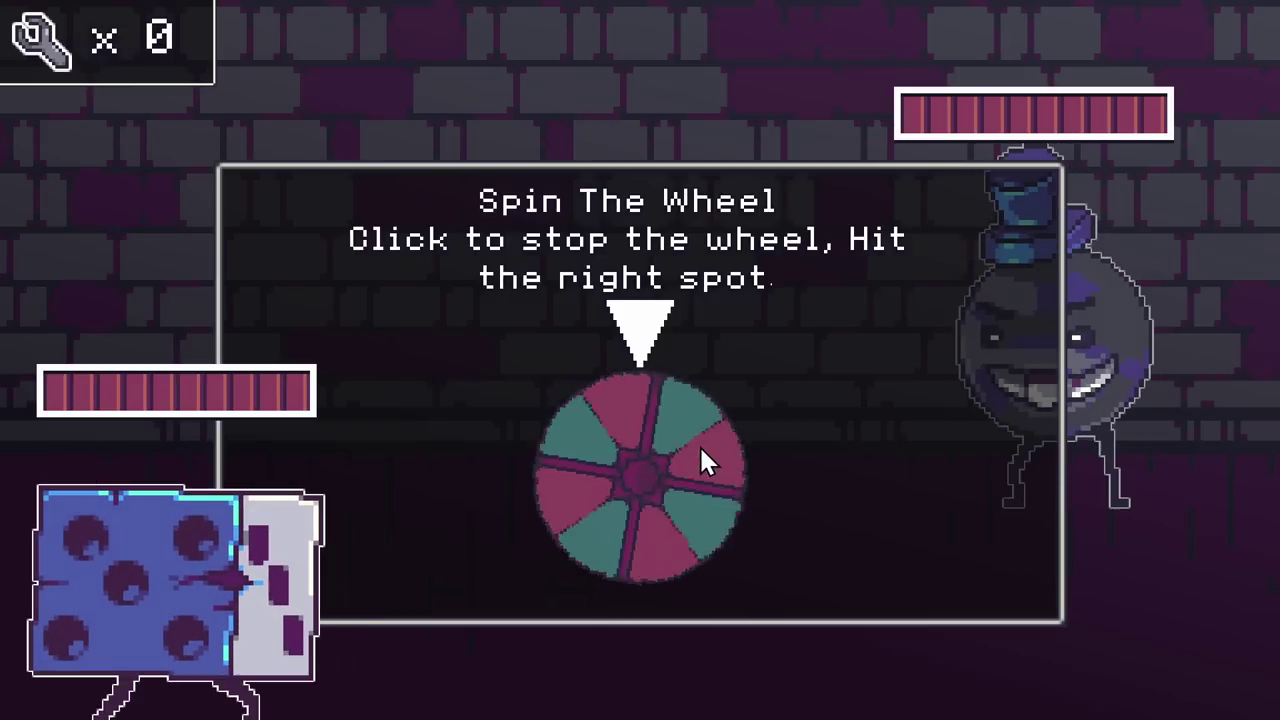
left_click(644, 395)
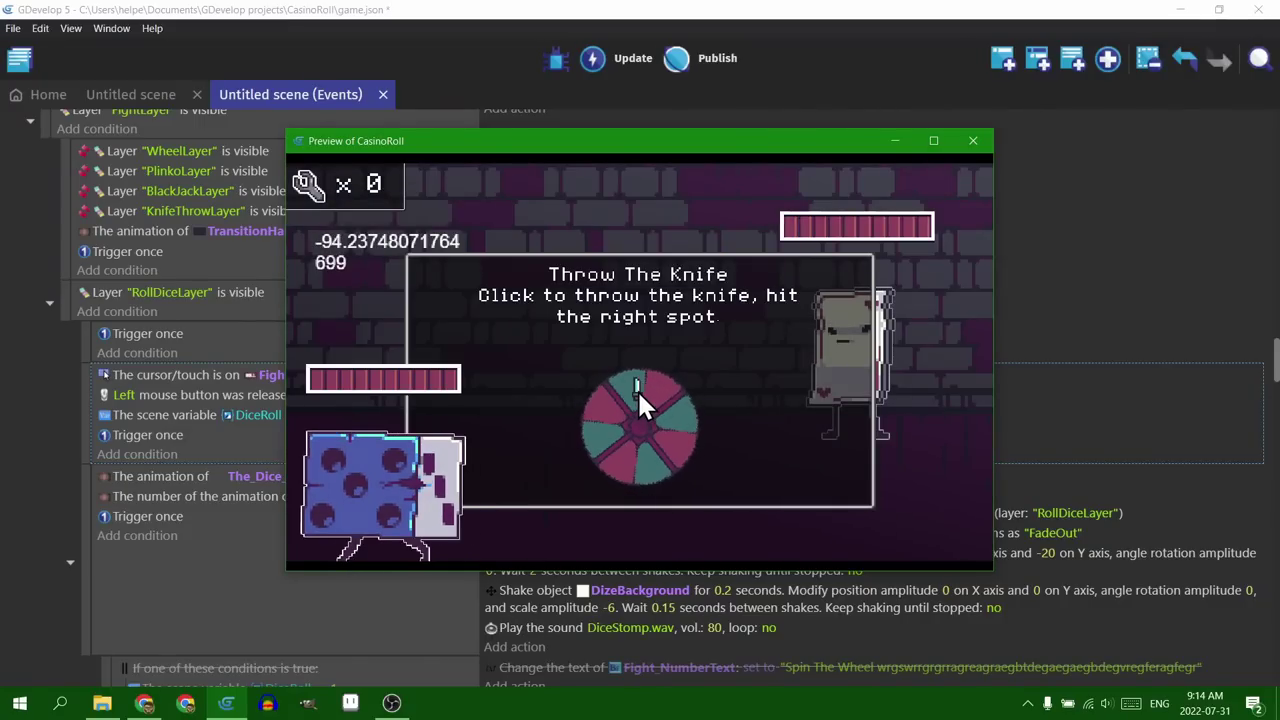
left_click(640, 457)
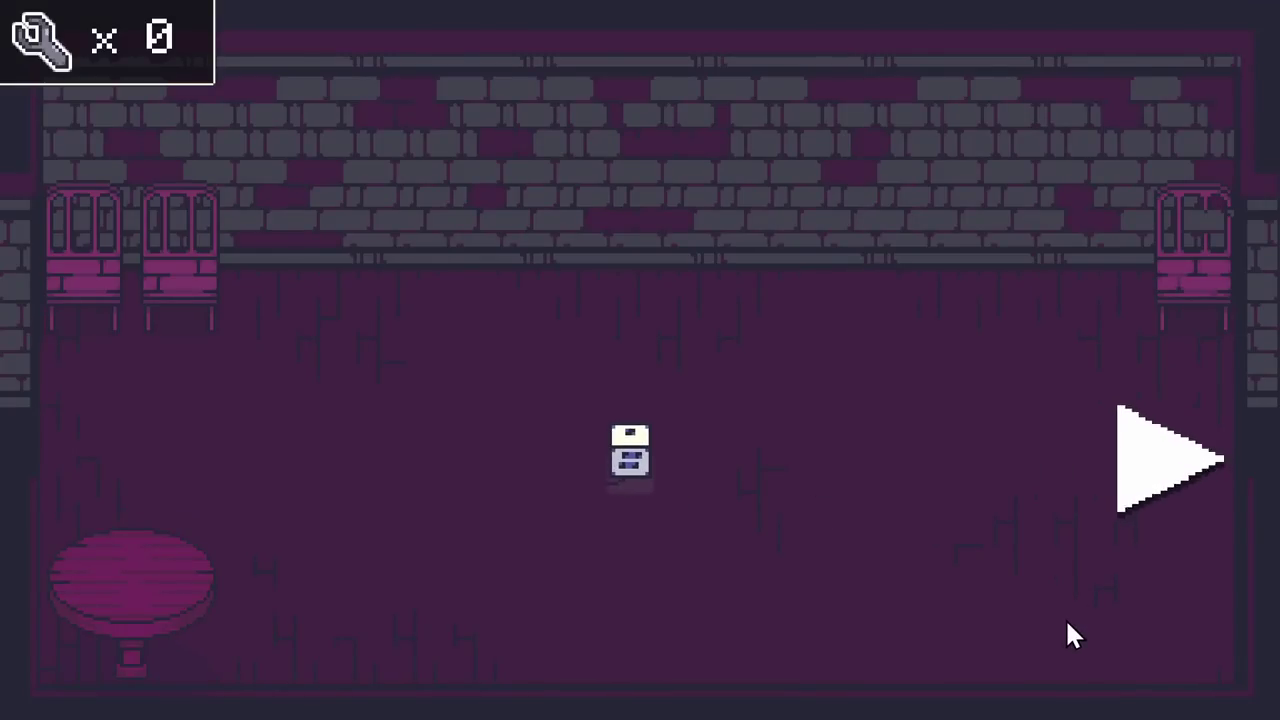
- Walk right to the top-hatted bottle enemy, stop the wheel twice, roll, and drop the Pachinko ball
key("Right")
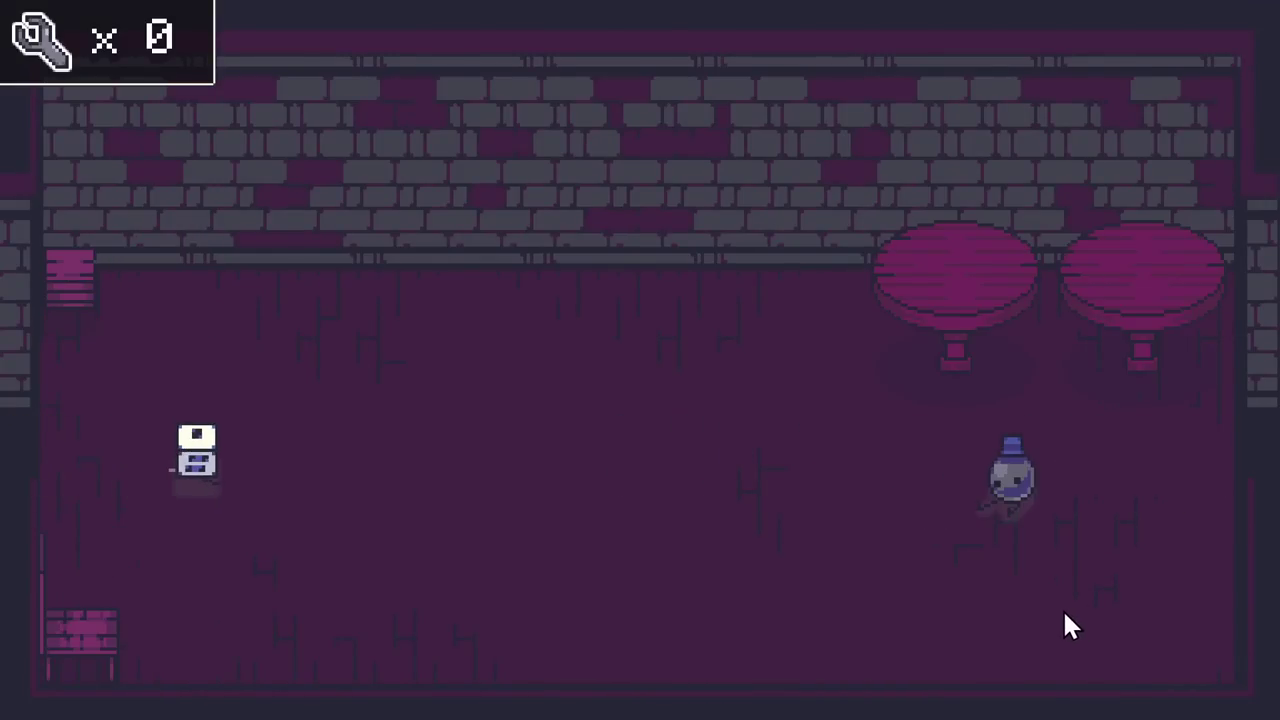
key("Right")
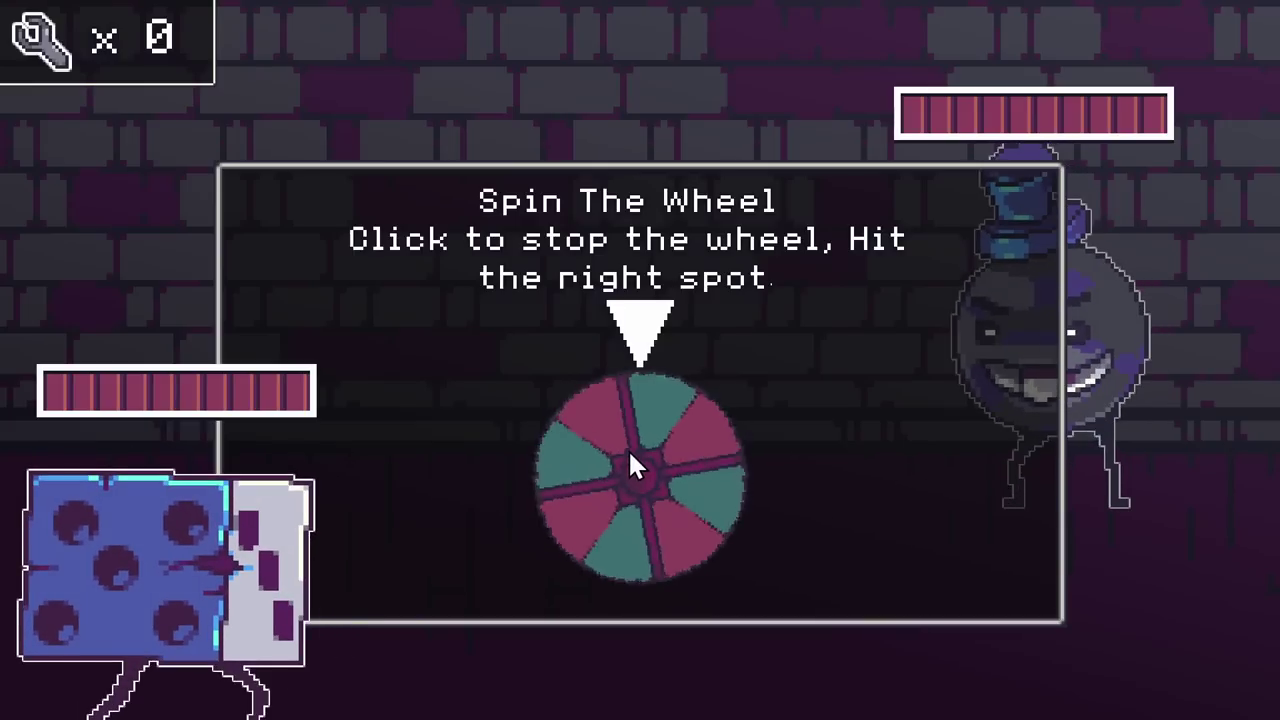
left_click(628, 446)
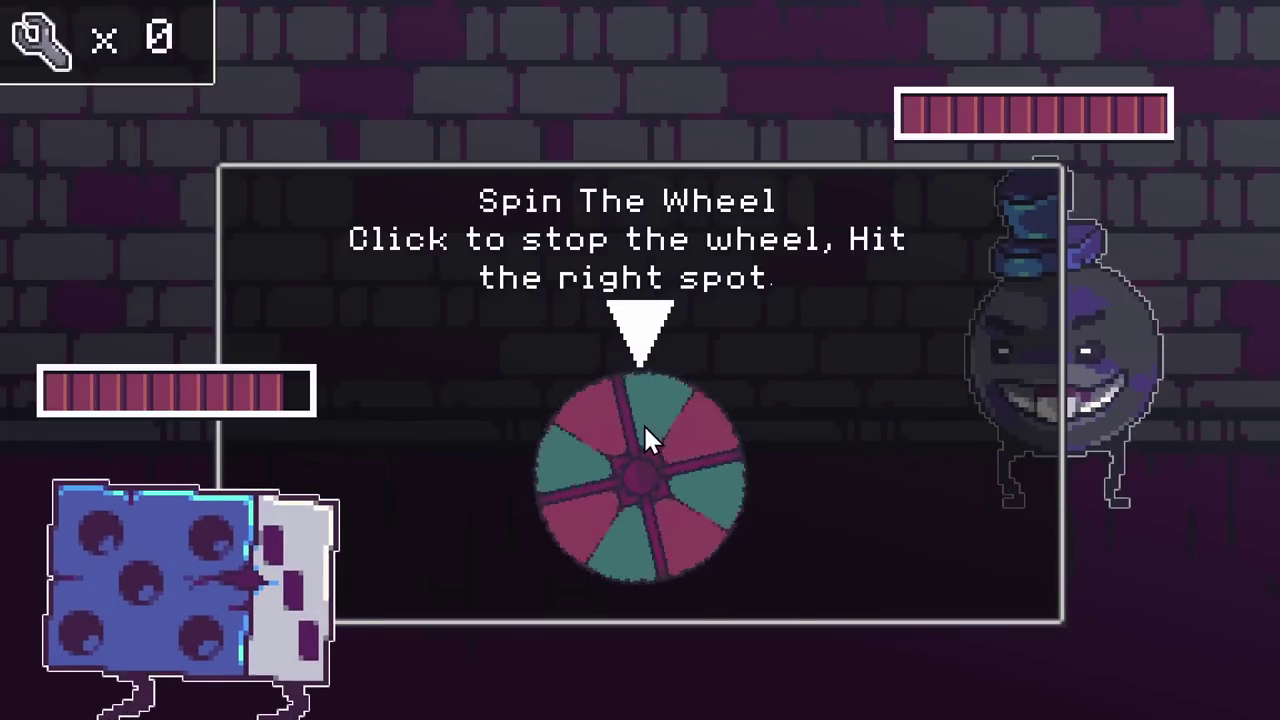
left_click(646, 425)
left_click(714, 577)
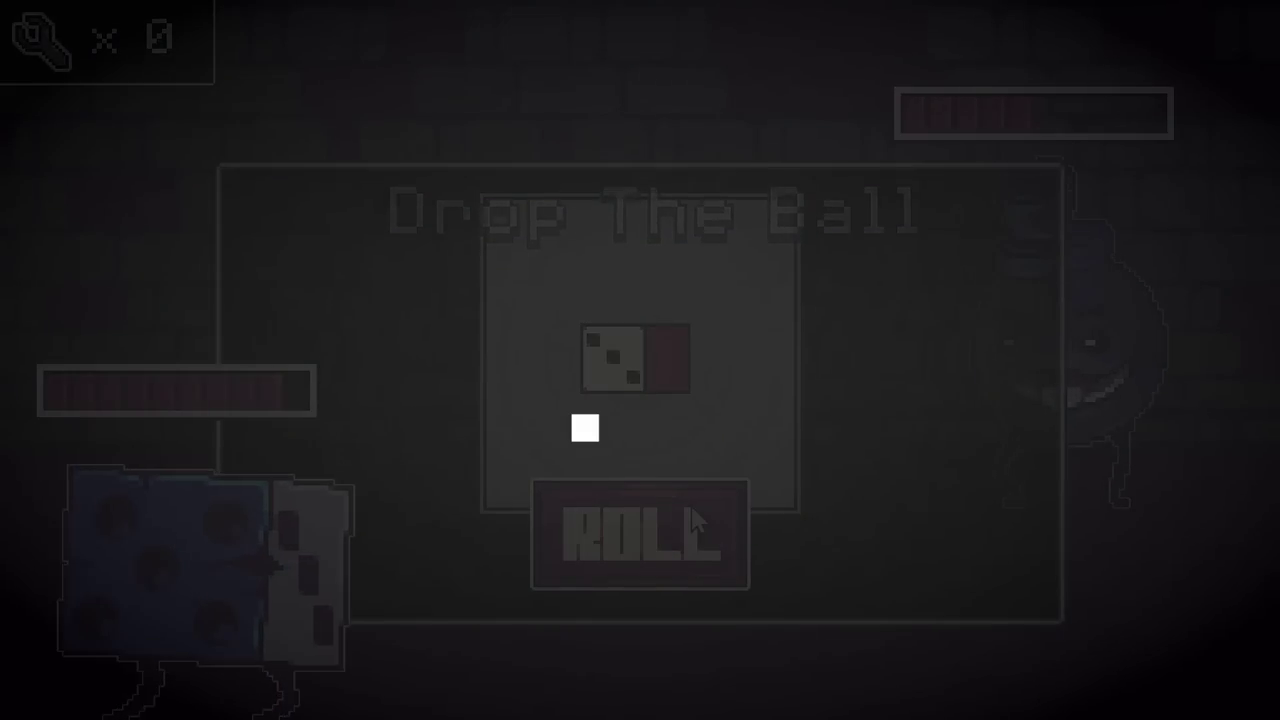
left_click(767, 430)
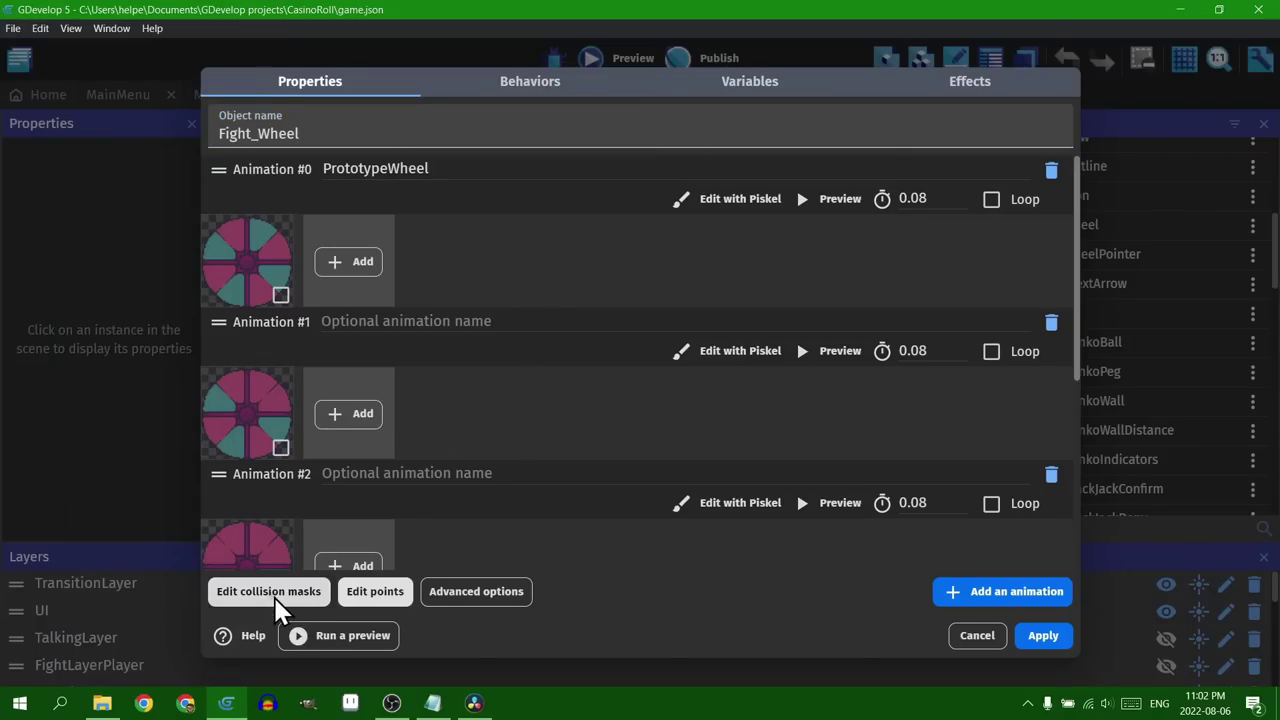
- Open Fight_Wheel's collision masks and inspect Animations #1, #3 and #4
left_click(270, 592)
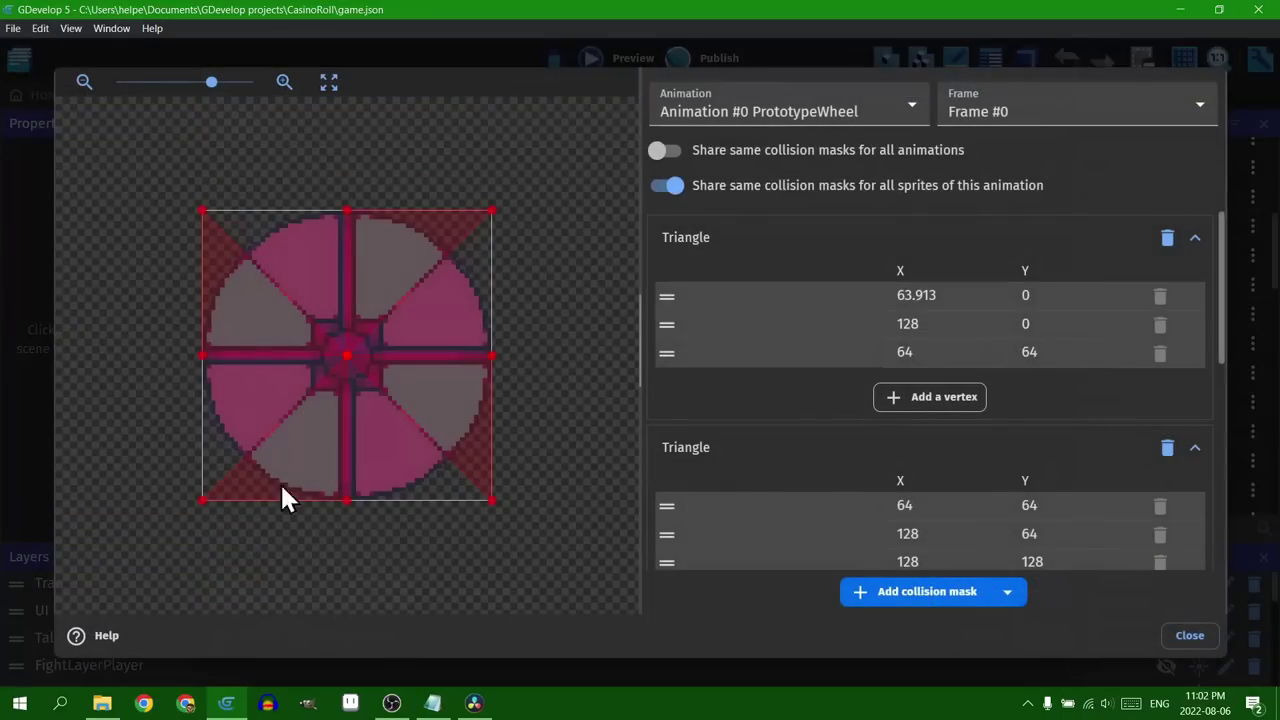
left_click(738, 154)
left_click(740, 106)
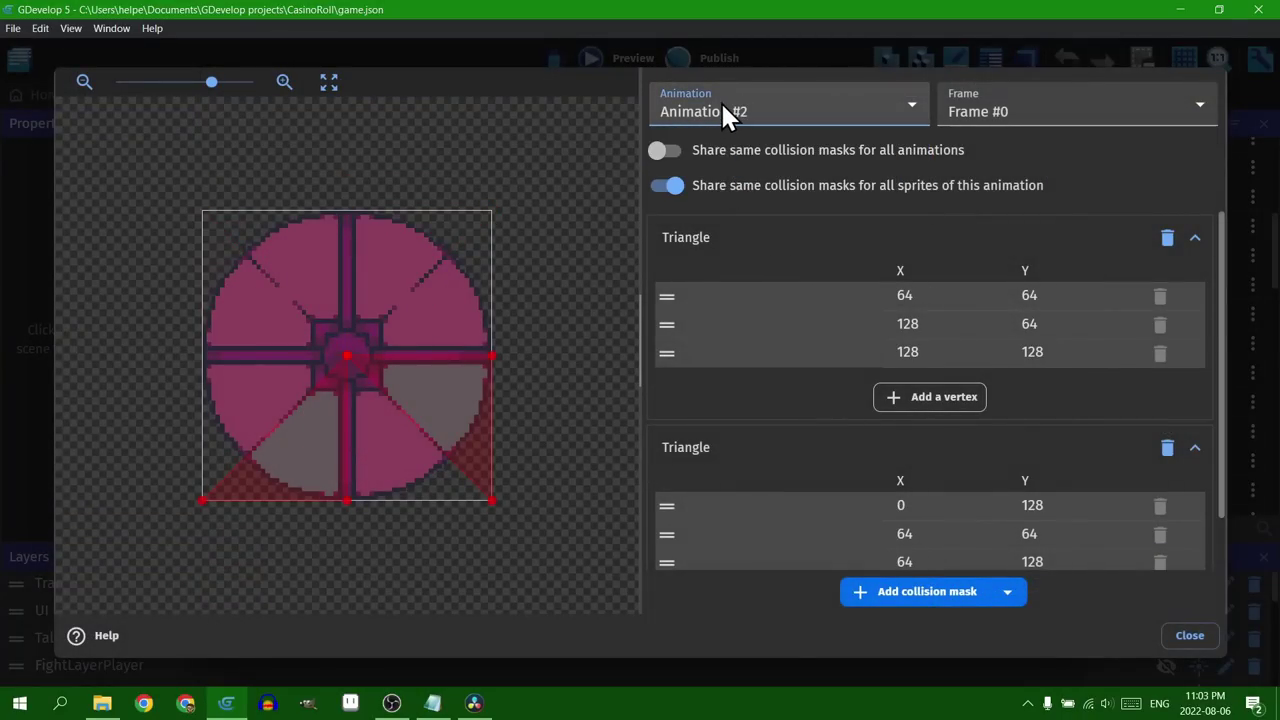
left_click(726, 193)
left_click(720, 212)
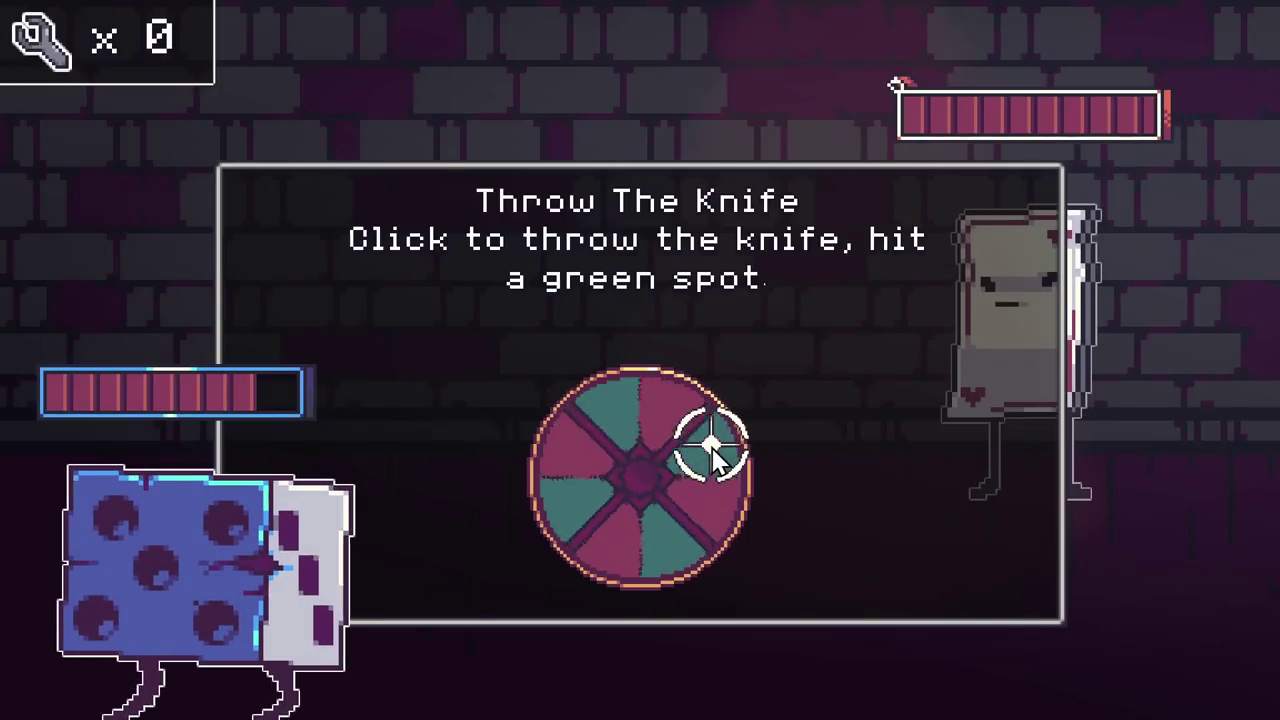
- Throw two knives at the green spots on the spinning wheel
left_click(712, 450)
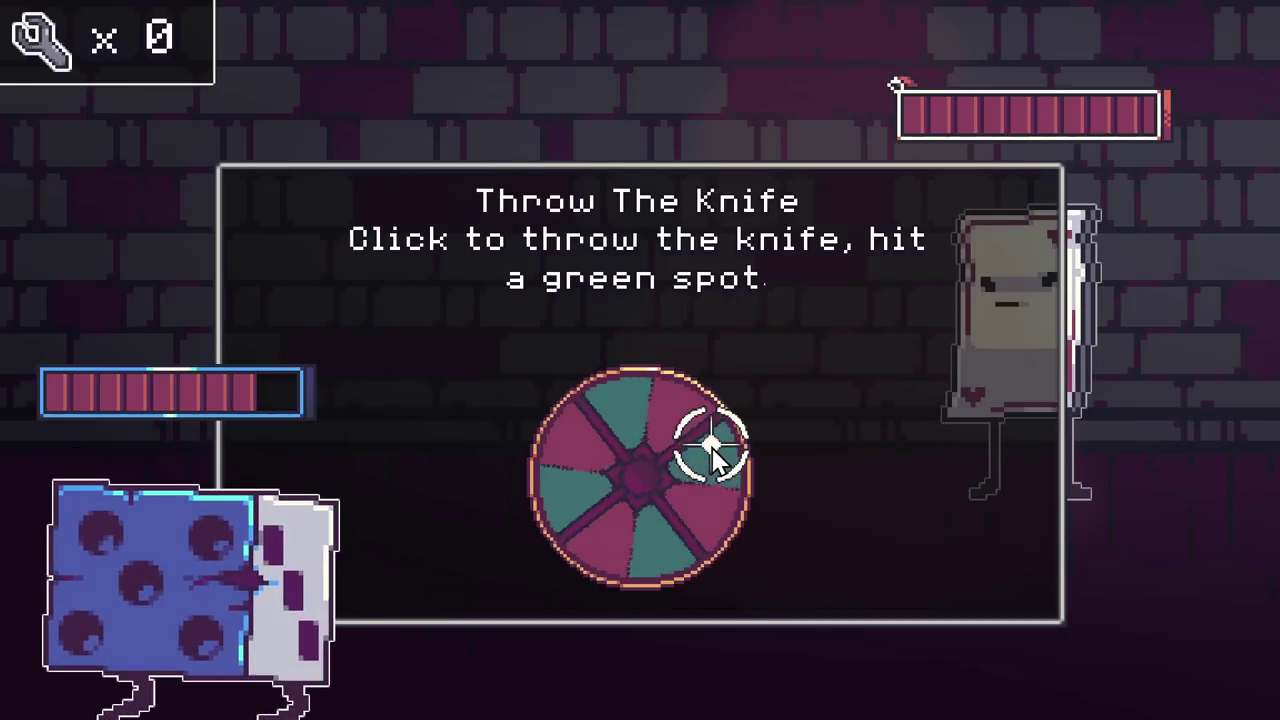
left_click(712, 448)
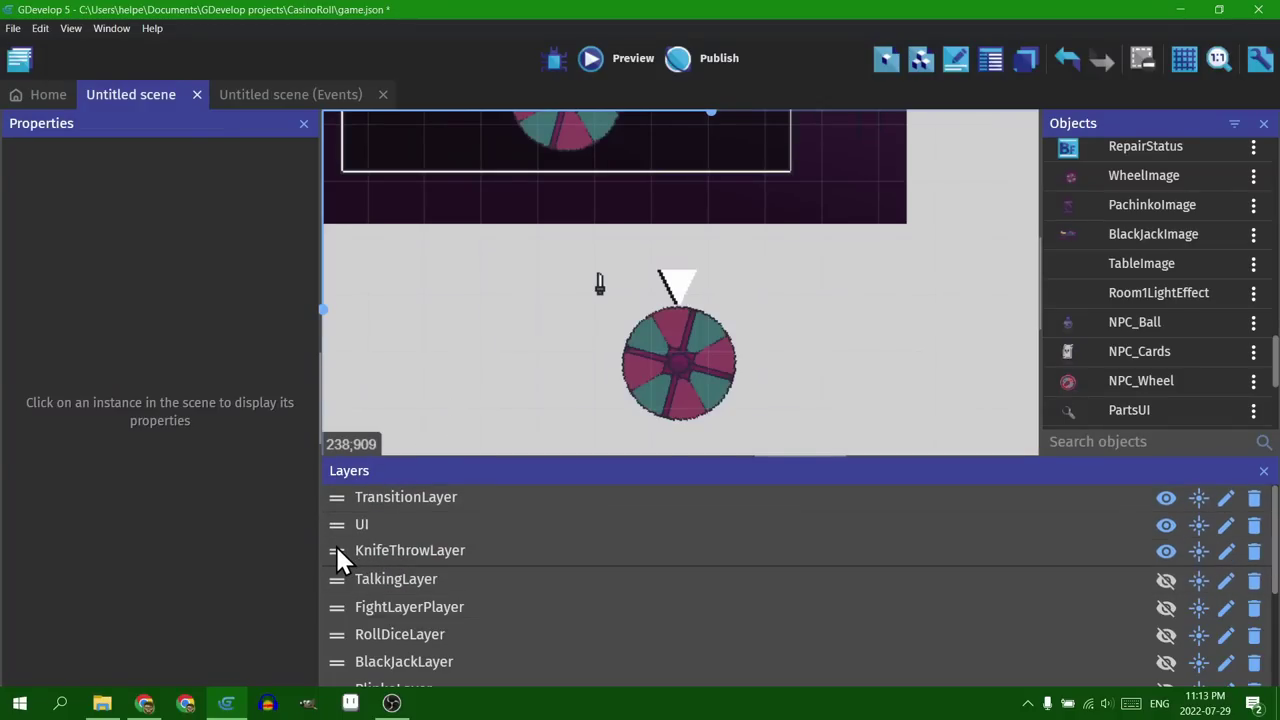
- Move KnifeThrowLayer above BlackJackLayer and assign the wheel, pointer and knife to it
left_click_drag(336, 550, 336, 633)
left_click(664, 369)
left_click(688, 283, "shift")
left_click(88, 488)
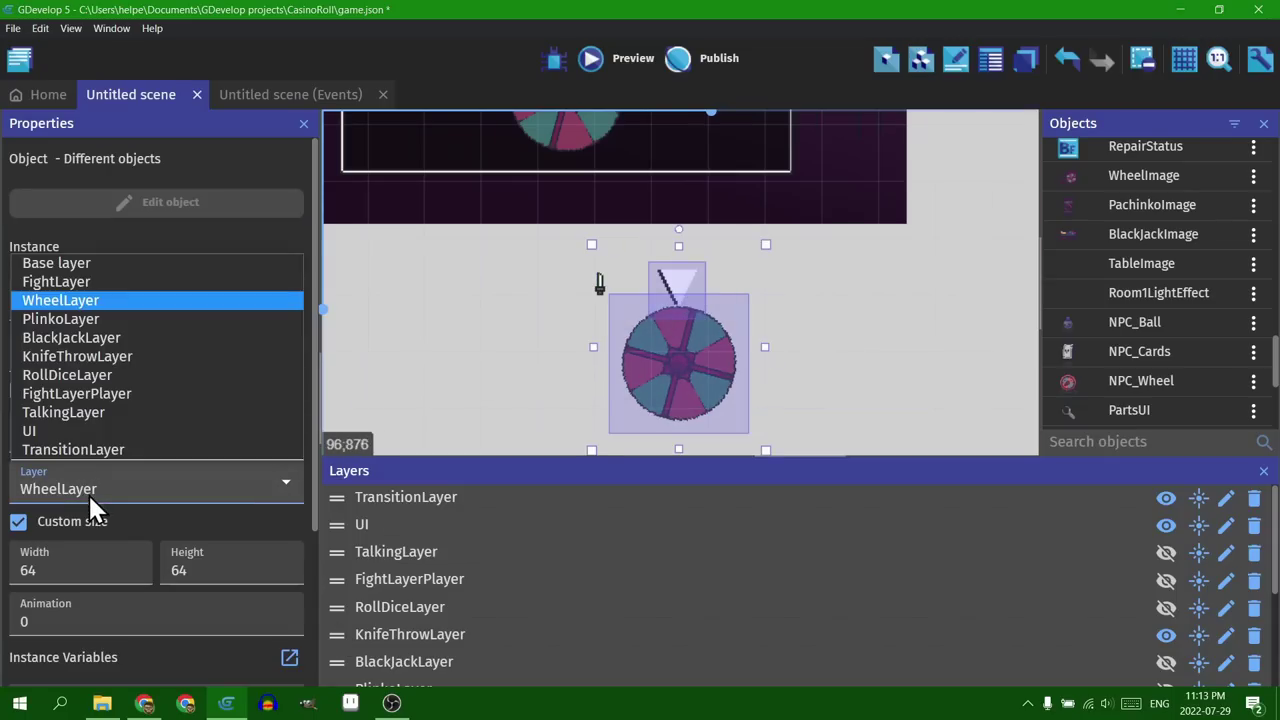
left_click(90, 356)
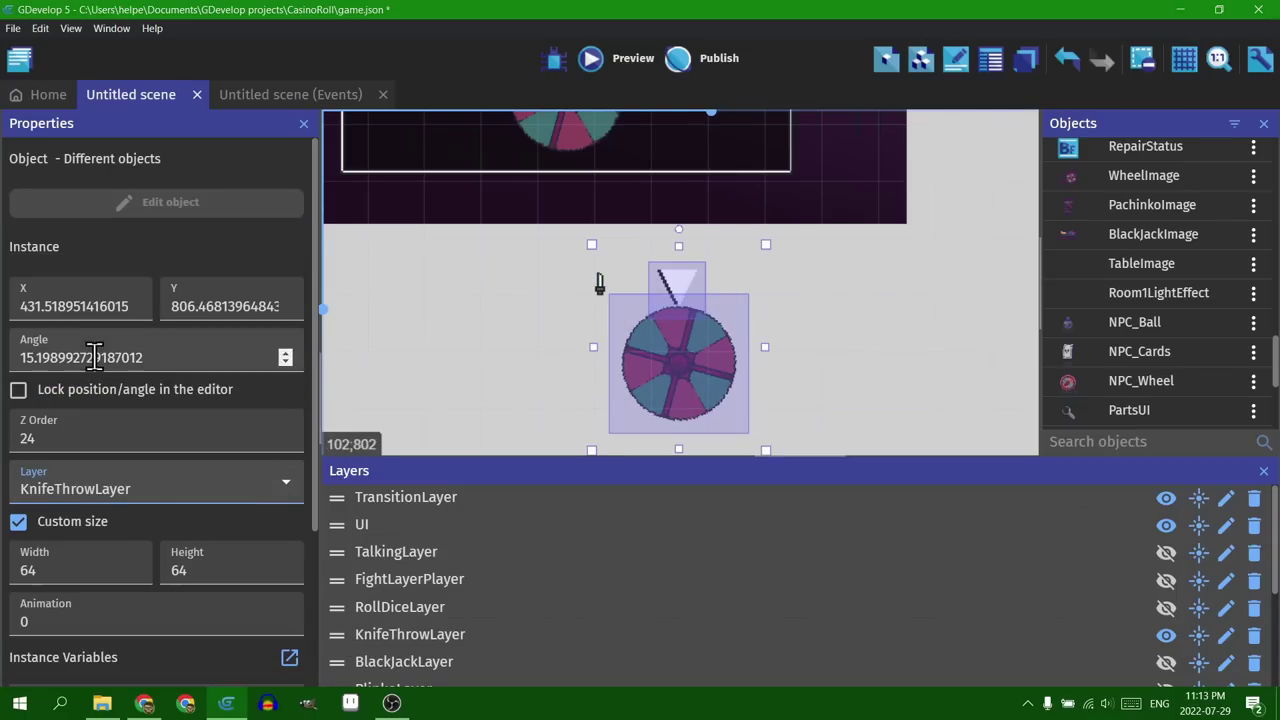
left_click(600, 287)
left_click(97, 485)
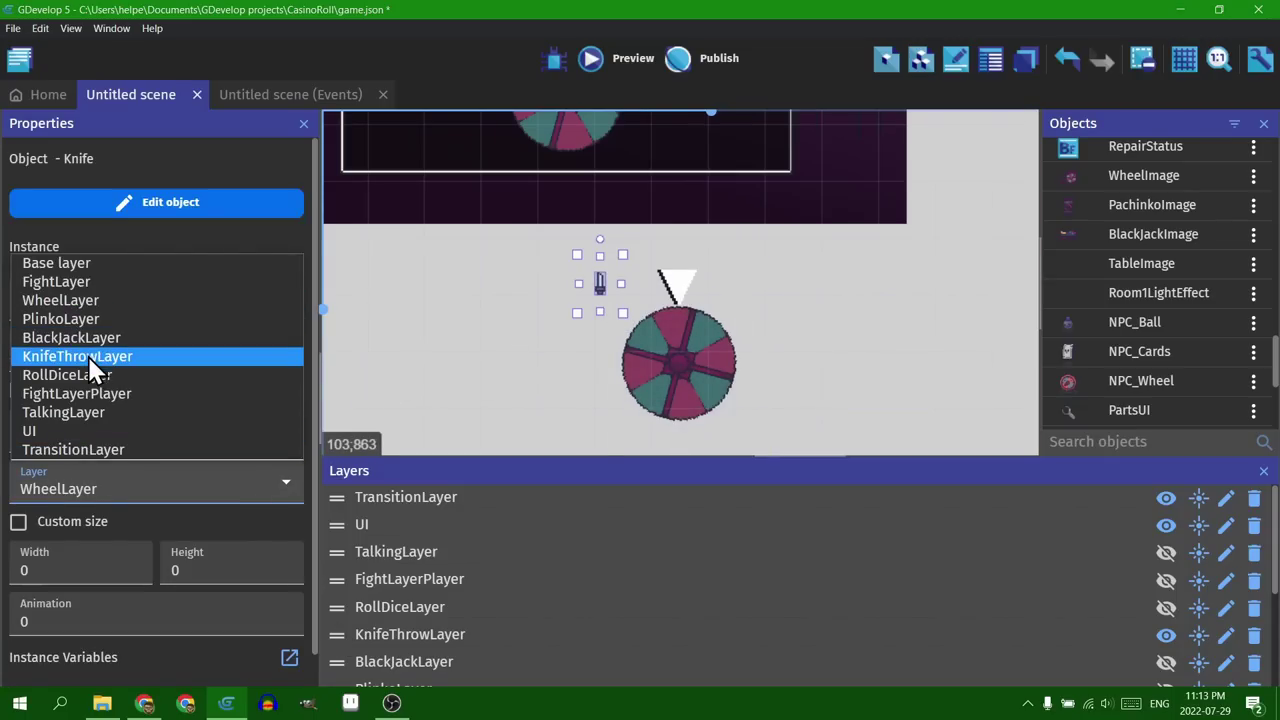
left_click(90, 358)
- Select the knife, pointer and wheel together and drag them up into the fight window
left_click(505, 433)
scroll(871, 337, "up", 2)
left_click_drag(819, 230, 545, 378)
scroll(820, 266, "up", 2)
scroll(800, 287, "up", 2)
scroll(800, 287, "down", 3)
scroll(823, 250, "up", 3)
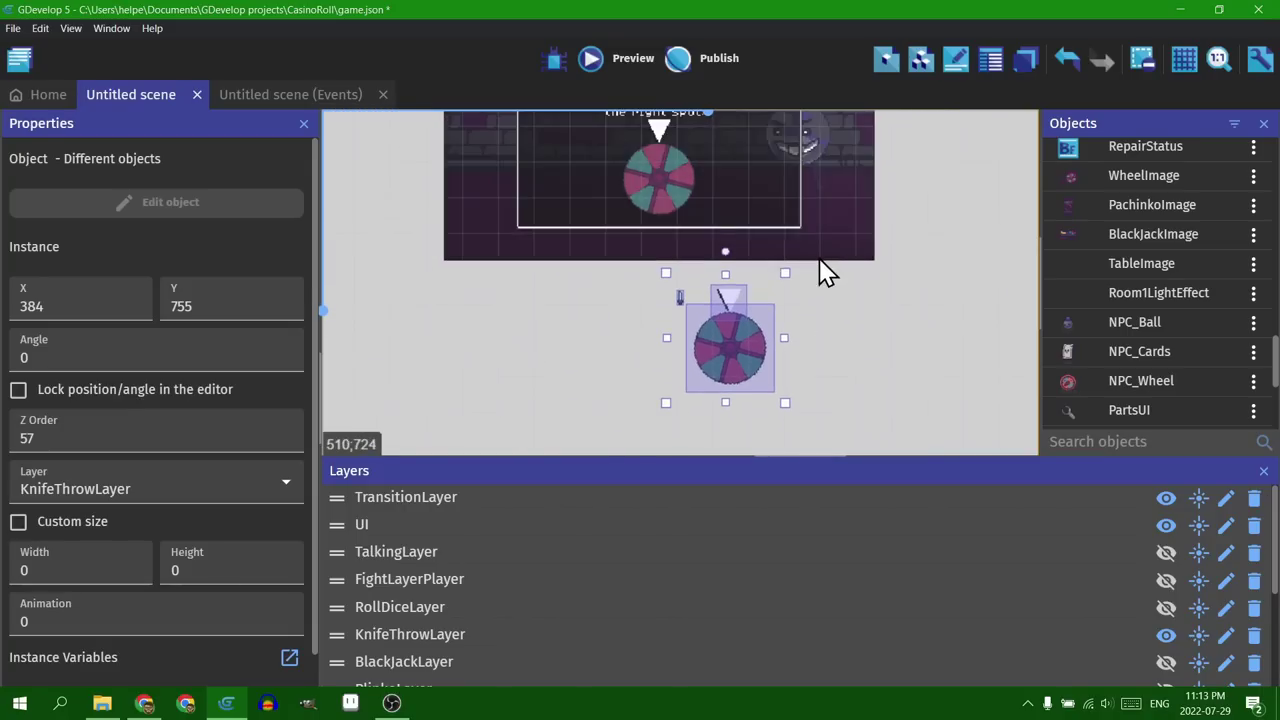
left_click_drag(724, 431, 667, 248)
scroll(657, 294, "up", 3)
scroll(680, 271, "down", 3)
- Select the Fight_Wheel alone to check which layer it is on
left_click(680, 271)
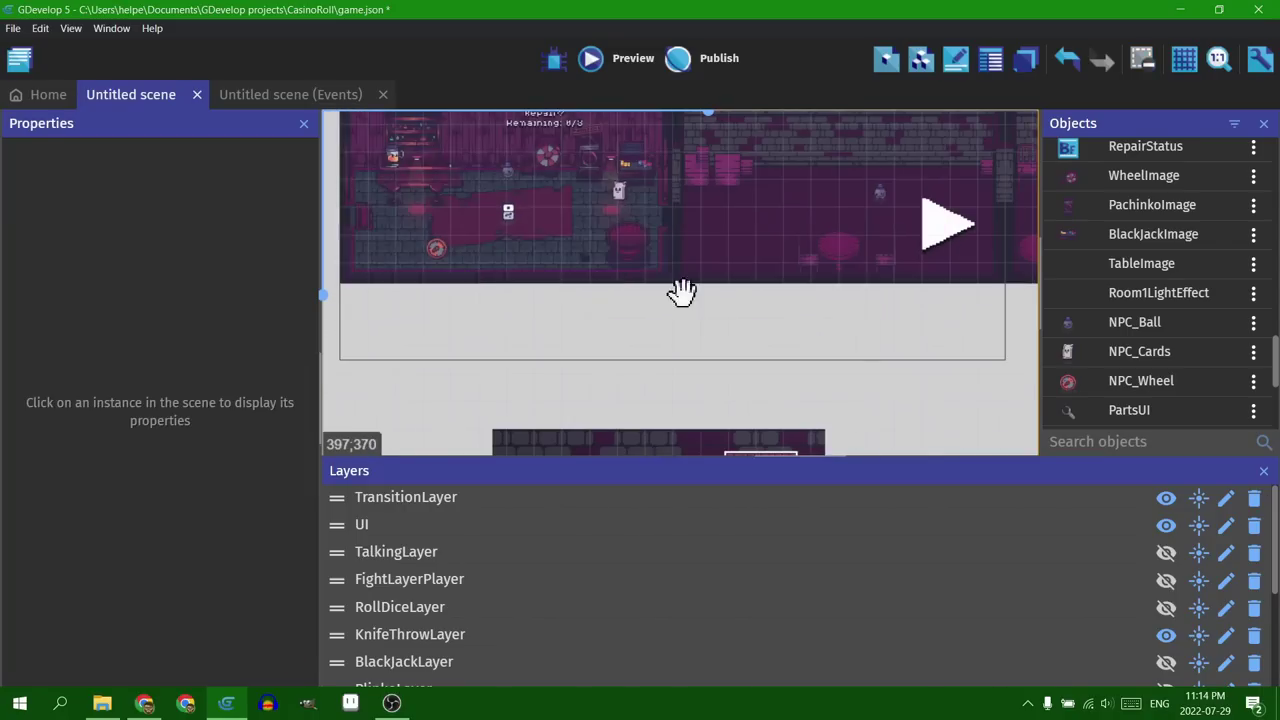
scroll(643, 343, "up", 2)
scroll(657, 247, "up", 1)
left_click(655, 314)
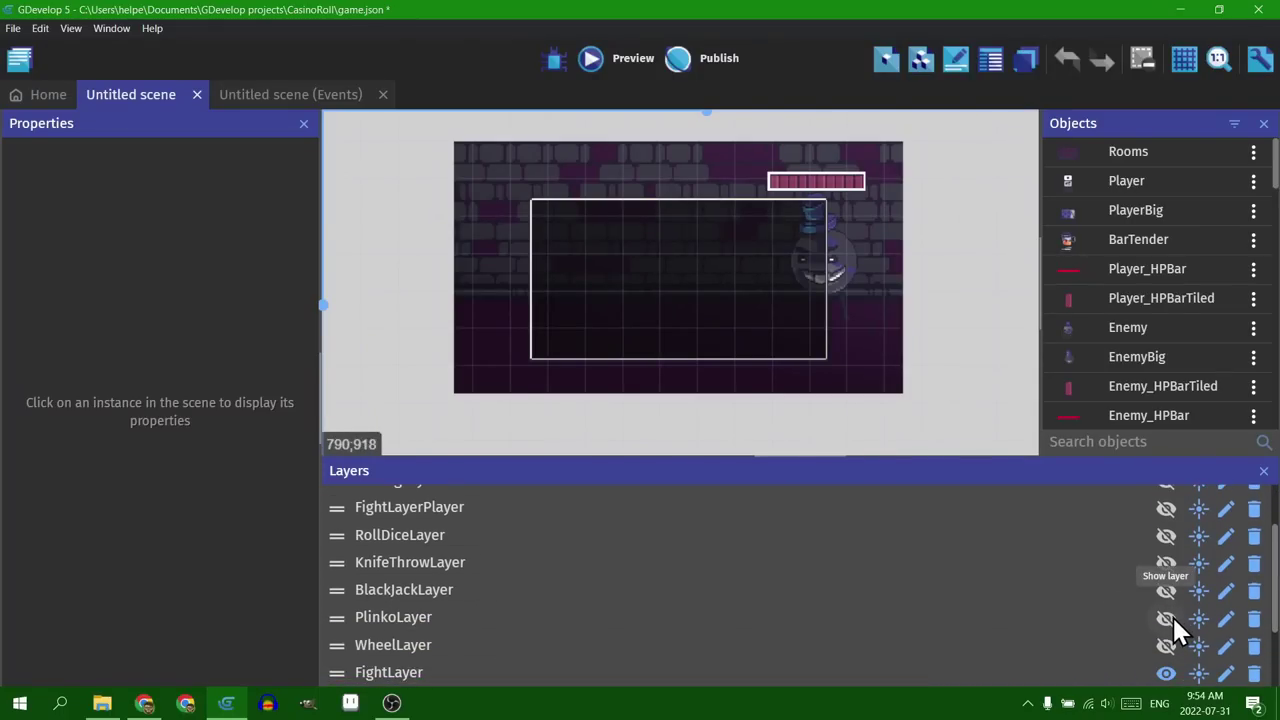
- Make PlinkoLayer visible, then add a new layer named PlinkoLayer2
left_click(1166, 617)
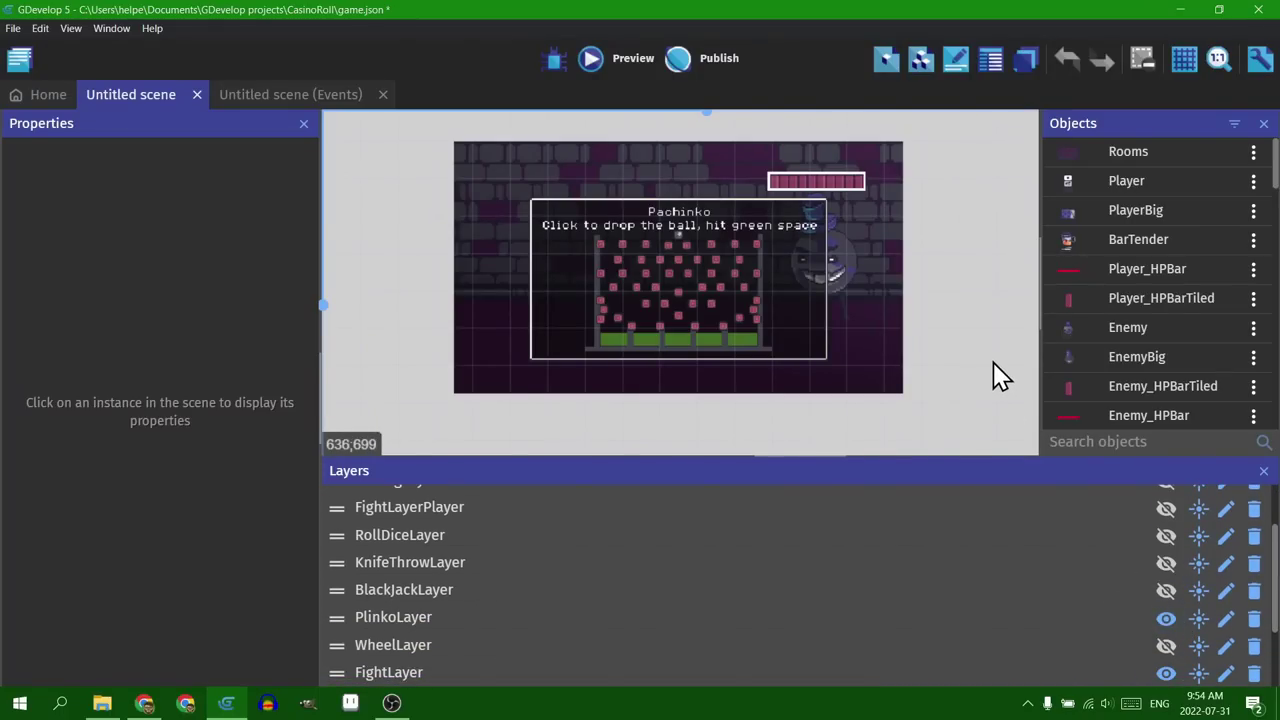
scroll(620, 266, "up", 5)
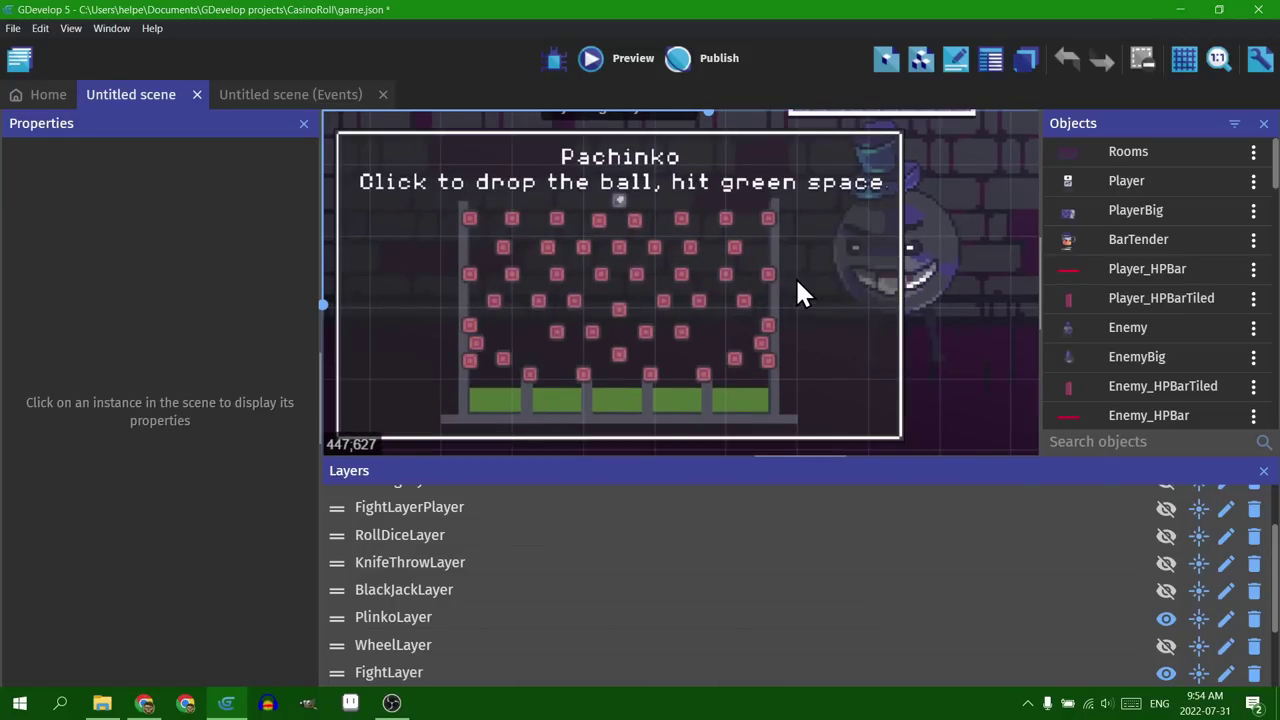
scroll(823, 580, "down", 1)
left_click(1190, 664)
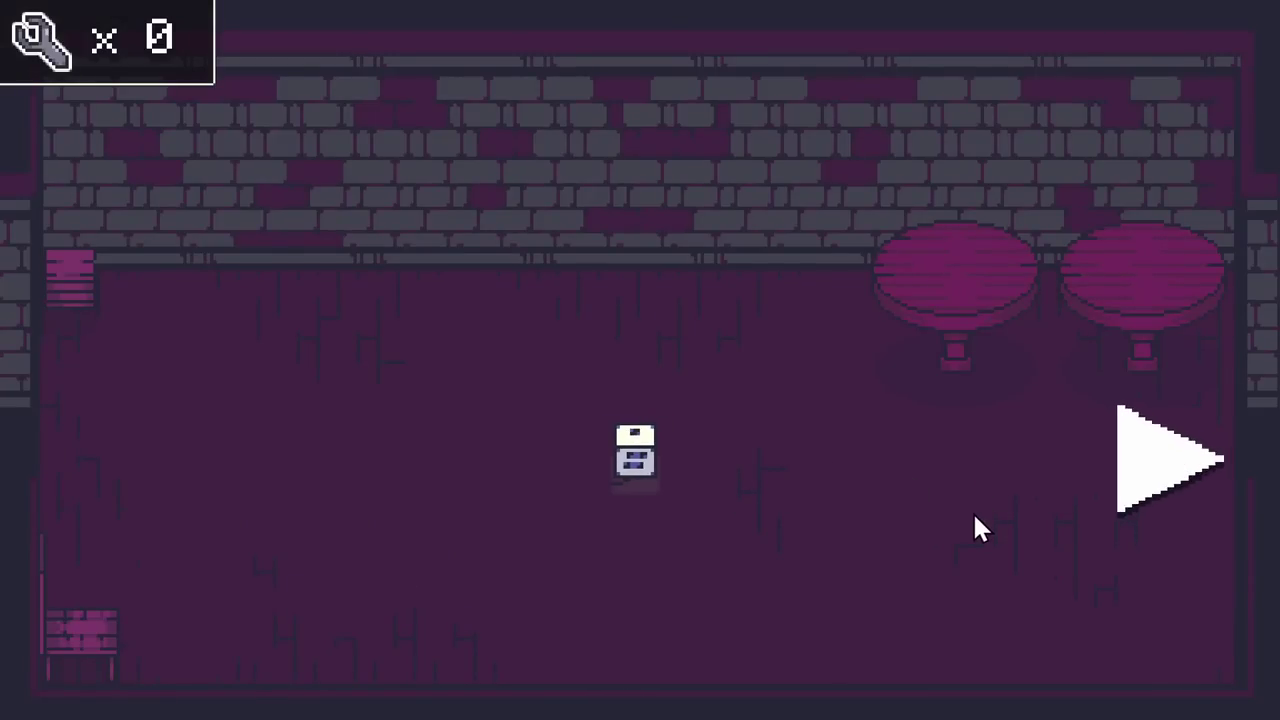
- Walk the character into the next room, then drag and nudge several PlinkoLayer2 pegs to new spots
left_click(975, 530)
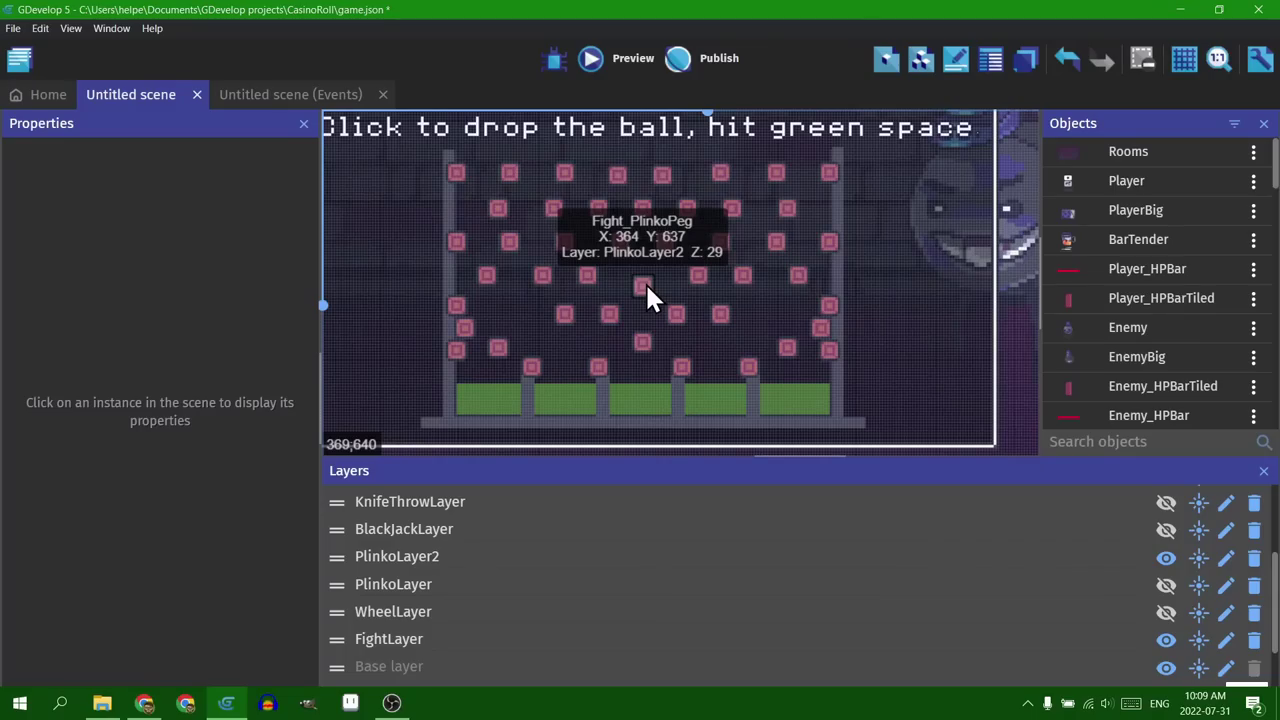
left_click_drag(645, 282, 787, 314)
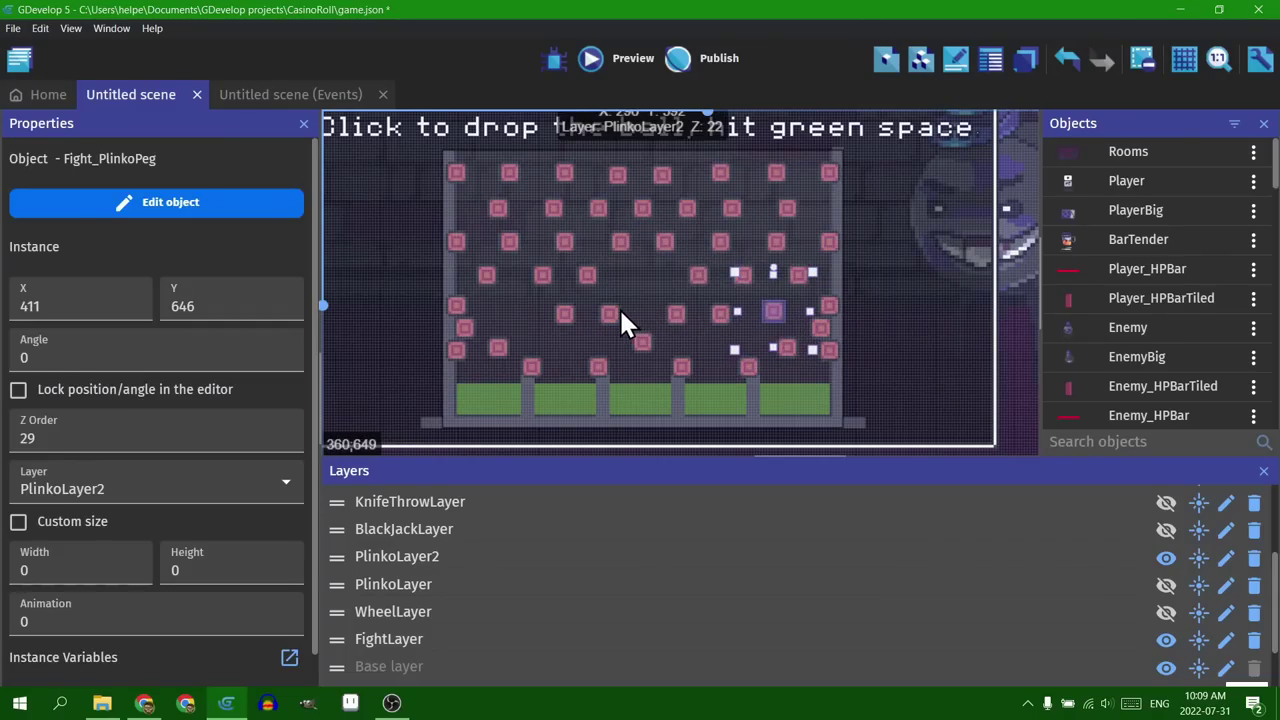
left_click(565, 314)
key("Left")
key("Left")
key("Left")
key("Left")
key("Left")
key("Left")
key("Left")
key("Left")
key("Left")
key("Left")
key("Left")
key("Left")
key("Left")
key("Left")
key("Left")
key("Left")
key("Left")
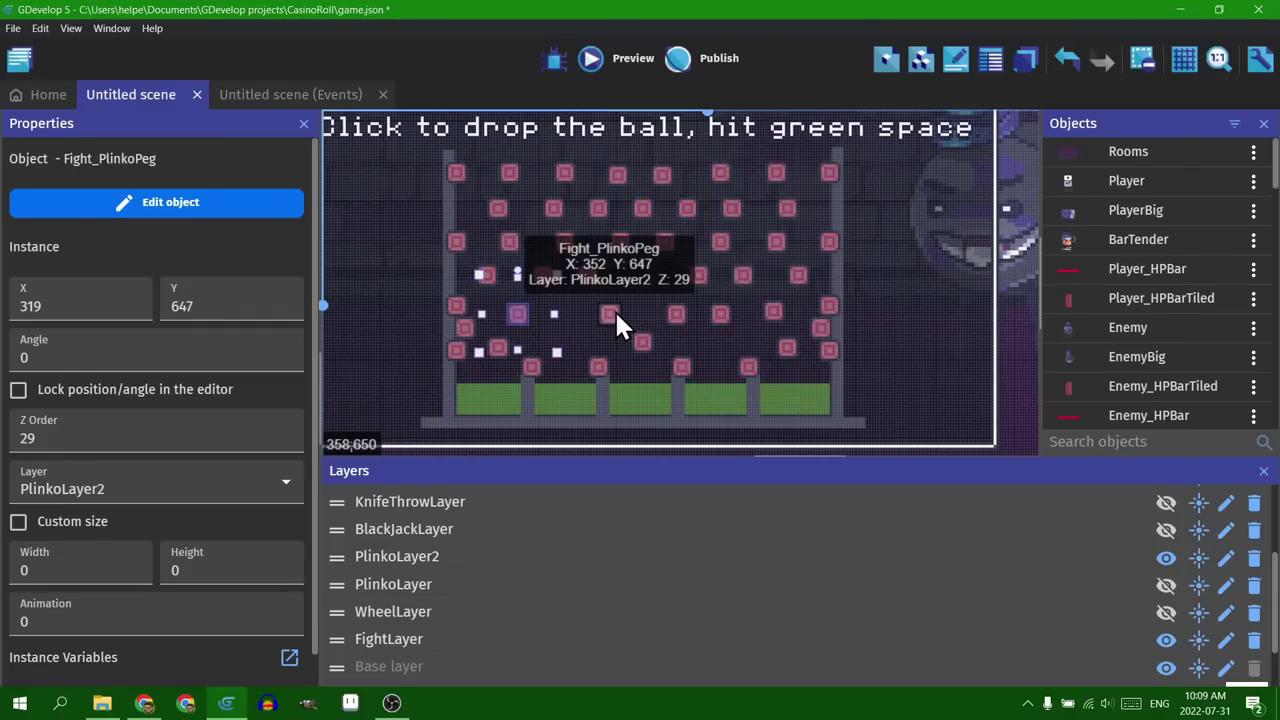
left_click(566, 323)
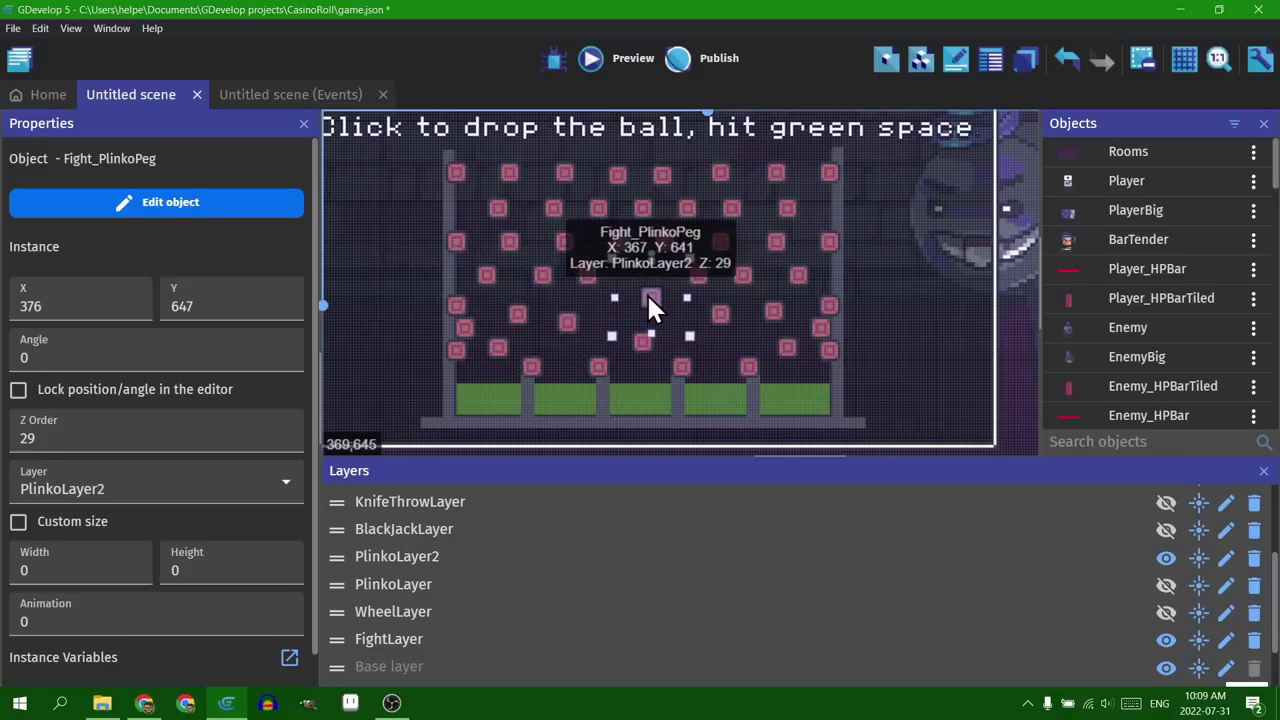
left_click_drag(648, 293, 716, 351)
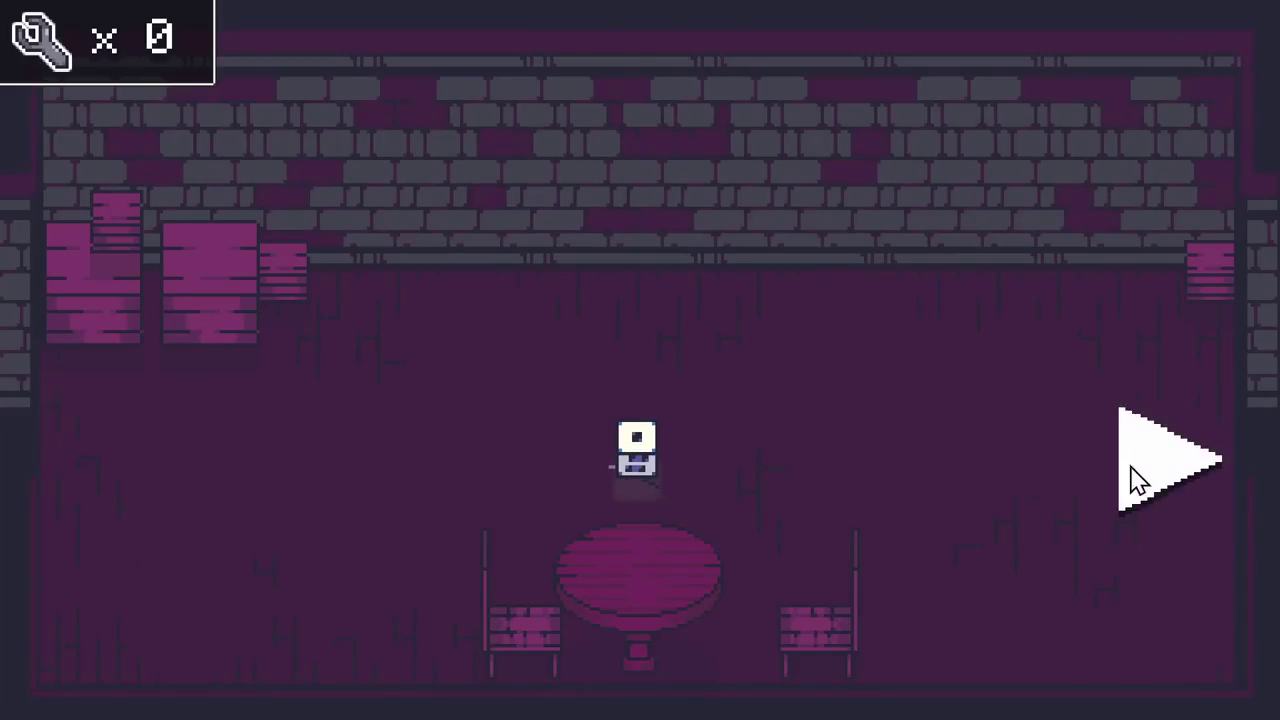
- Walk through the exit to the wheel enemy, roll the die, and stop the wheel for 10 damage
left_click(1121, 485)
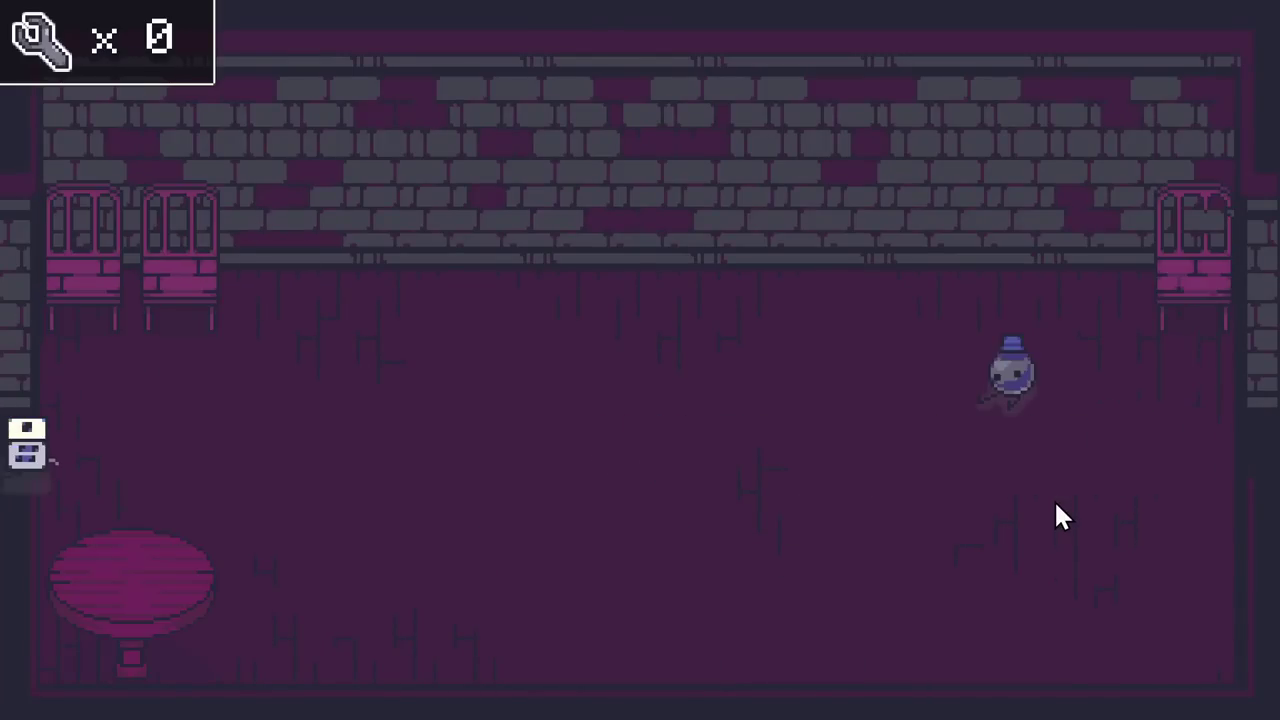
left_click(1056, 503)
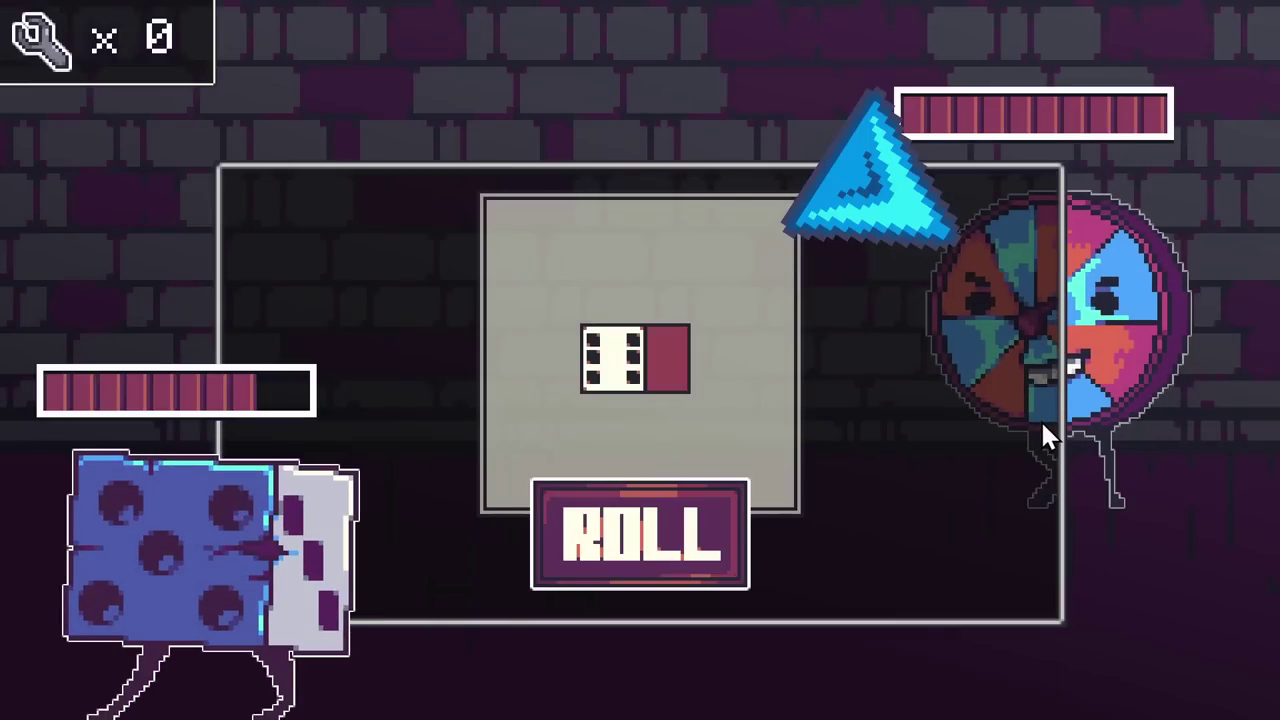
left_click(700, 552)
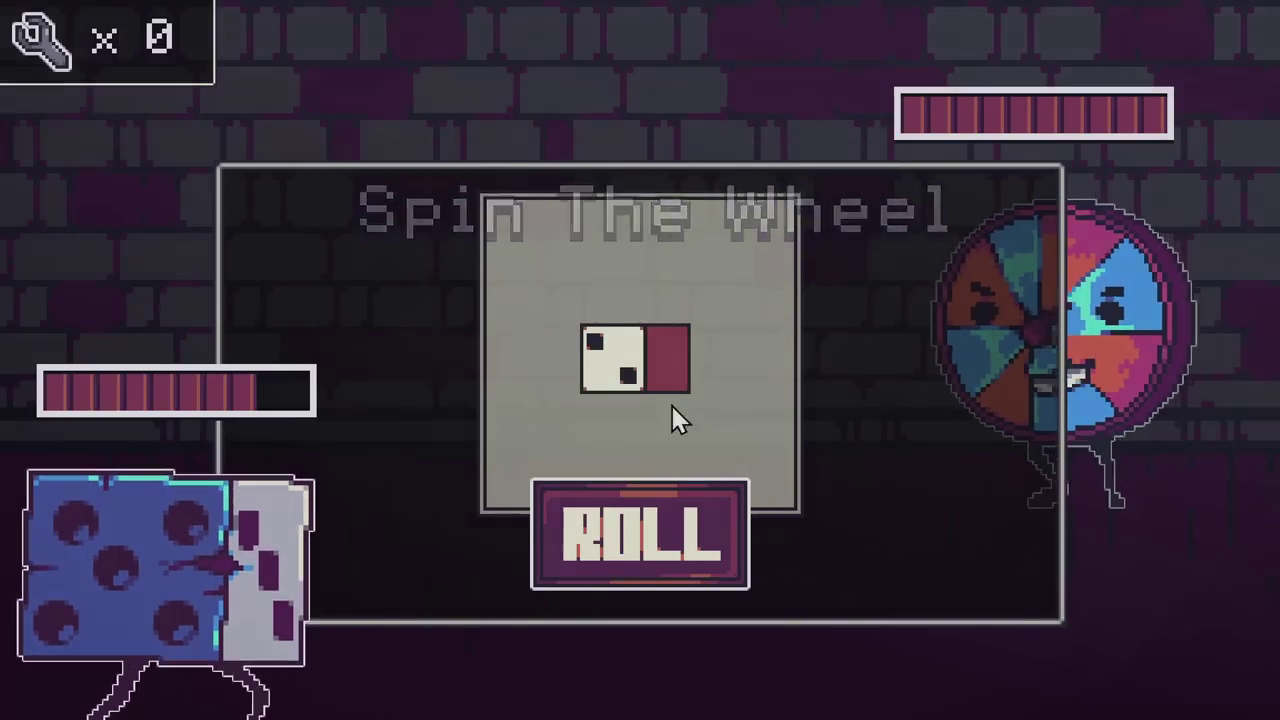
left_click(654, 413)
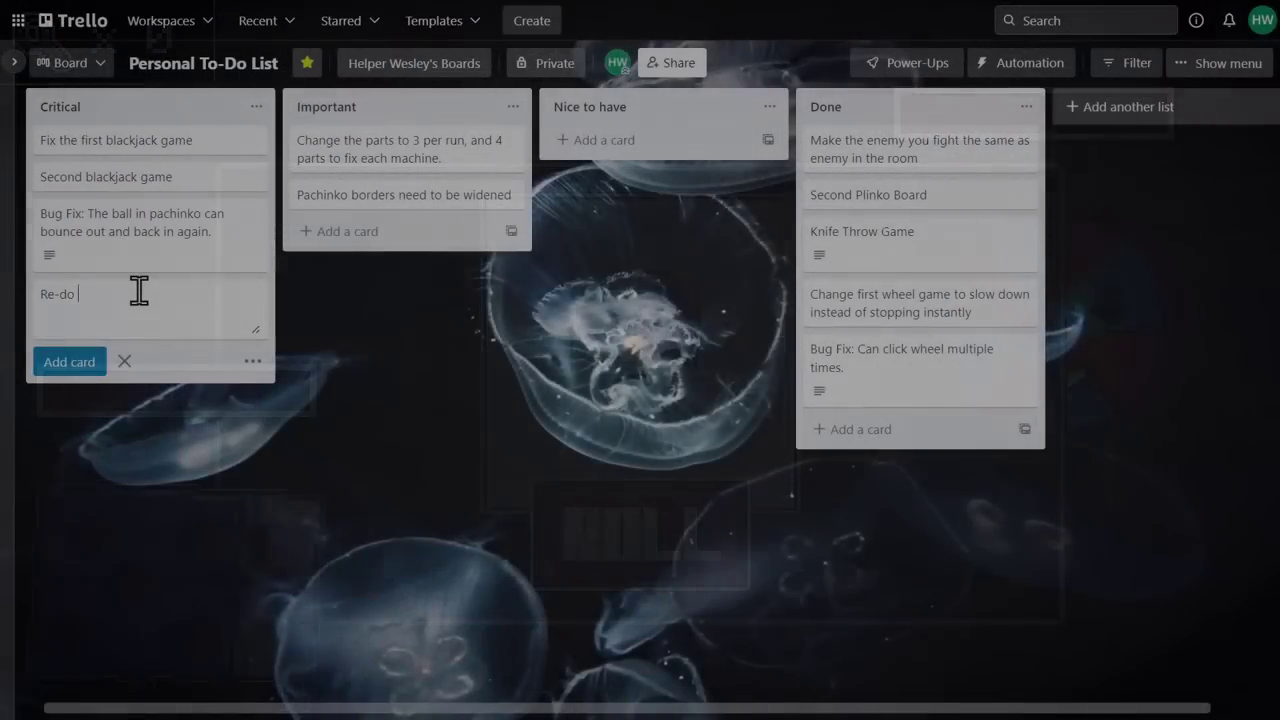
- Add the Critical card 'Re-do how the knife game works with new knife animation and aiming'
type("how the ga")
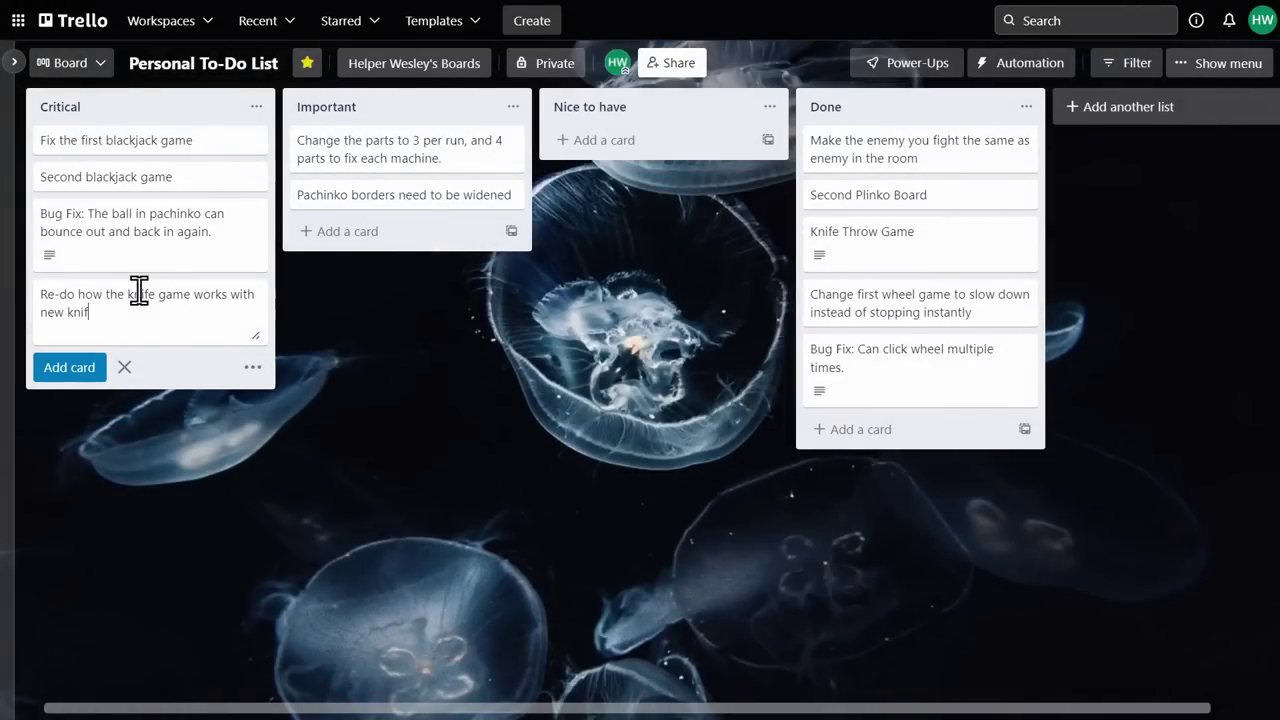
left_click(69, 367)
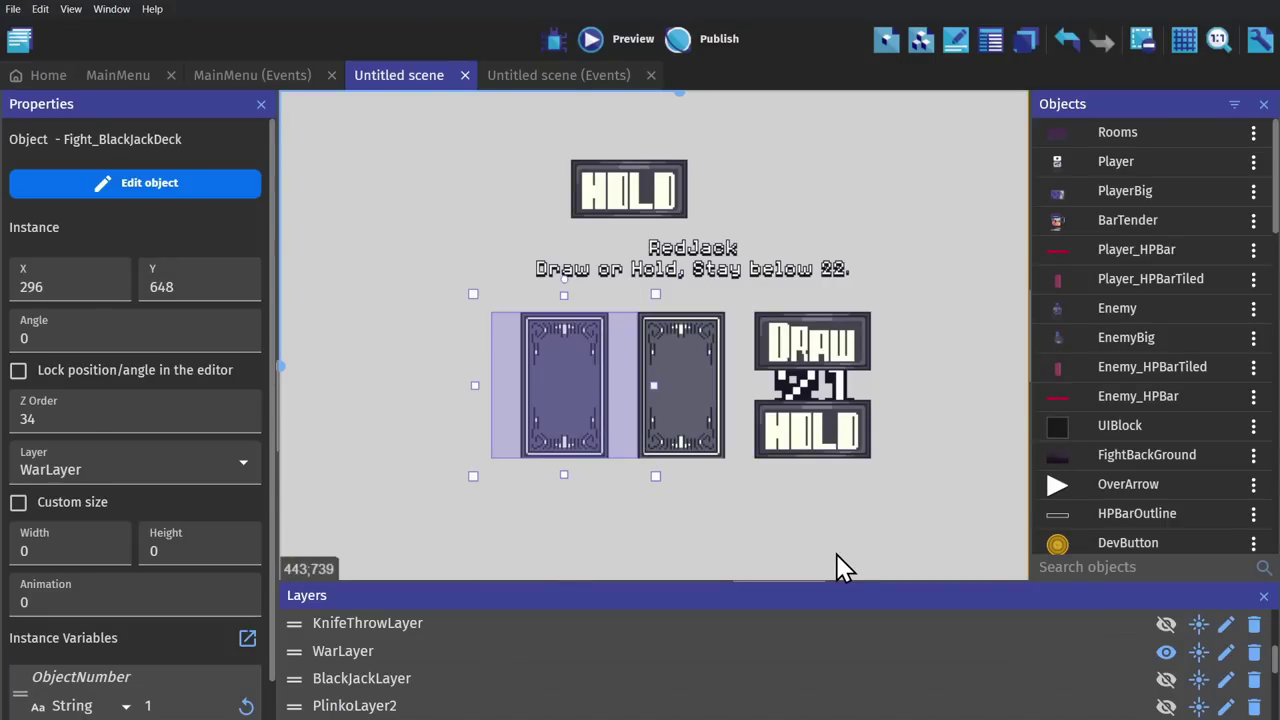
- Inspect the top HOLD button and toggle WarLayer's visibility to see what sits on it
left_click(845, 567)
mouse_move(997, 437)
middle_mouse_down()
mouse_move(966, 386)
mouse_move(975, 449)
middle_mouse_up()
left_click(651, 214)
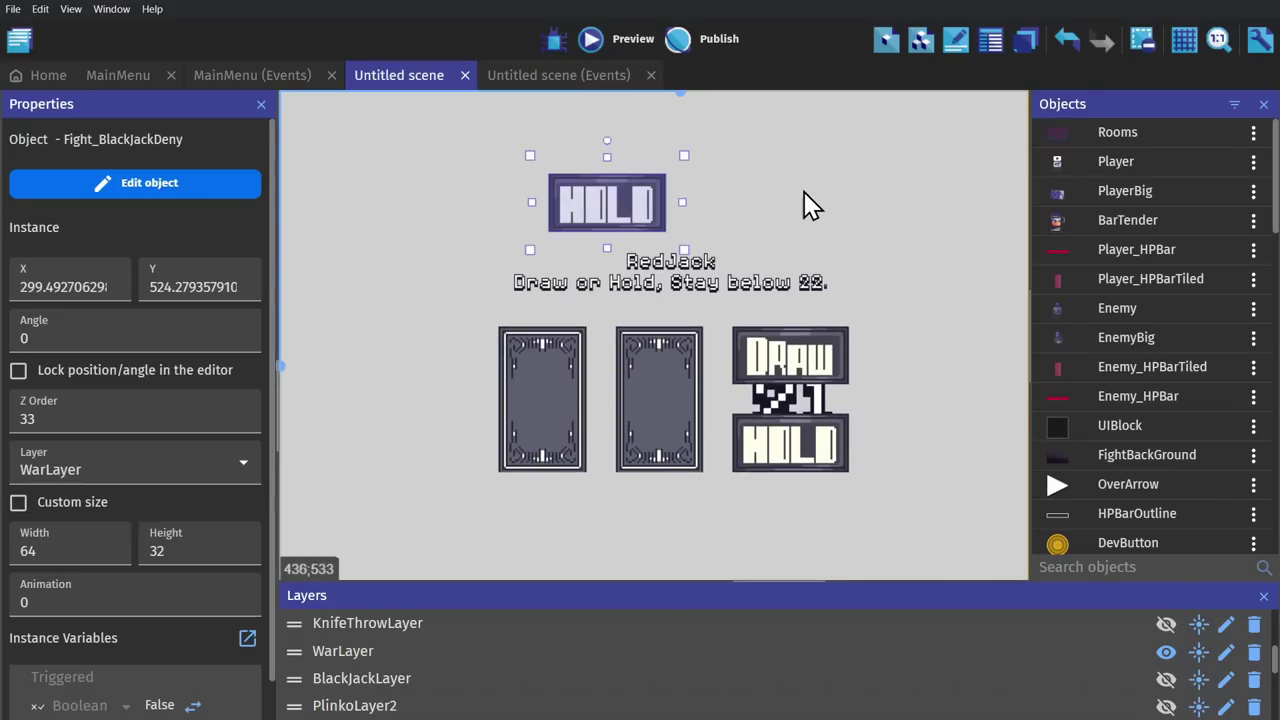
left_click(803, 192)
left_click(654, 212)
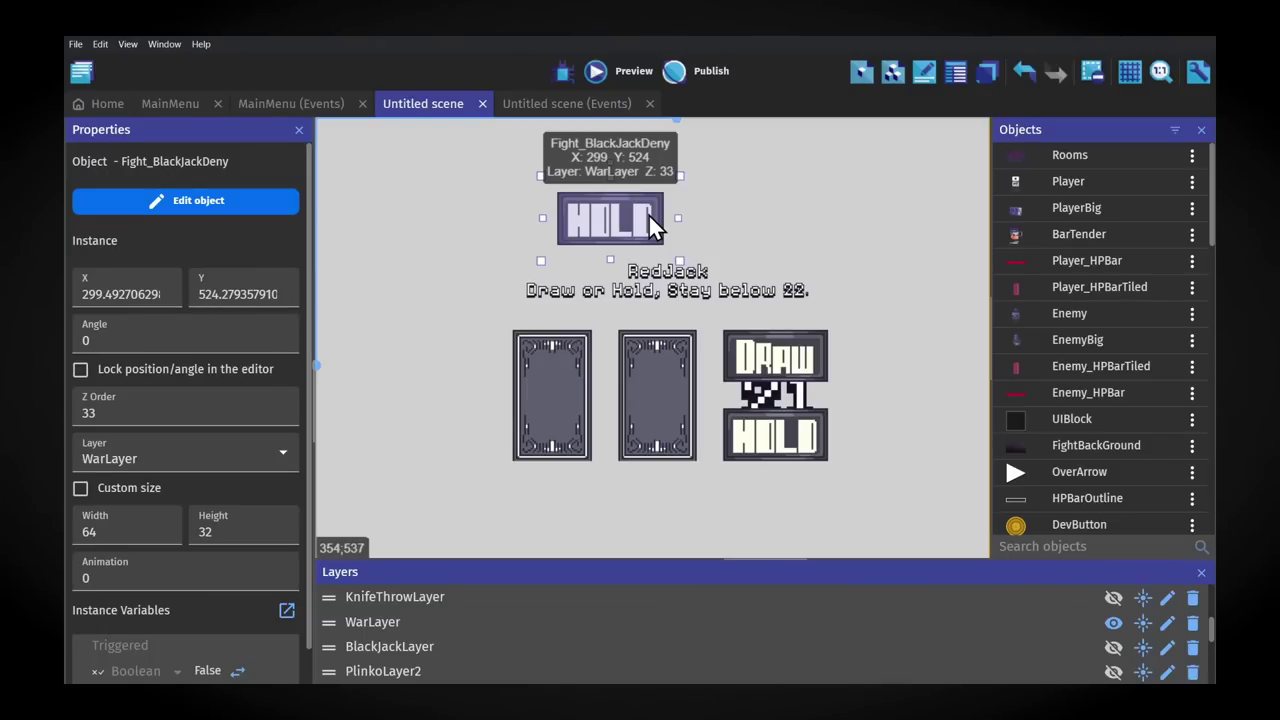
left_click(980, 225)
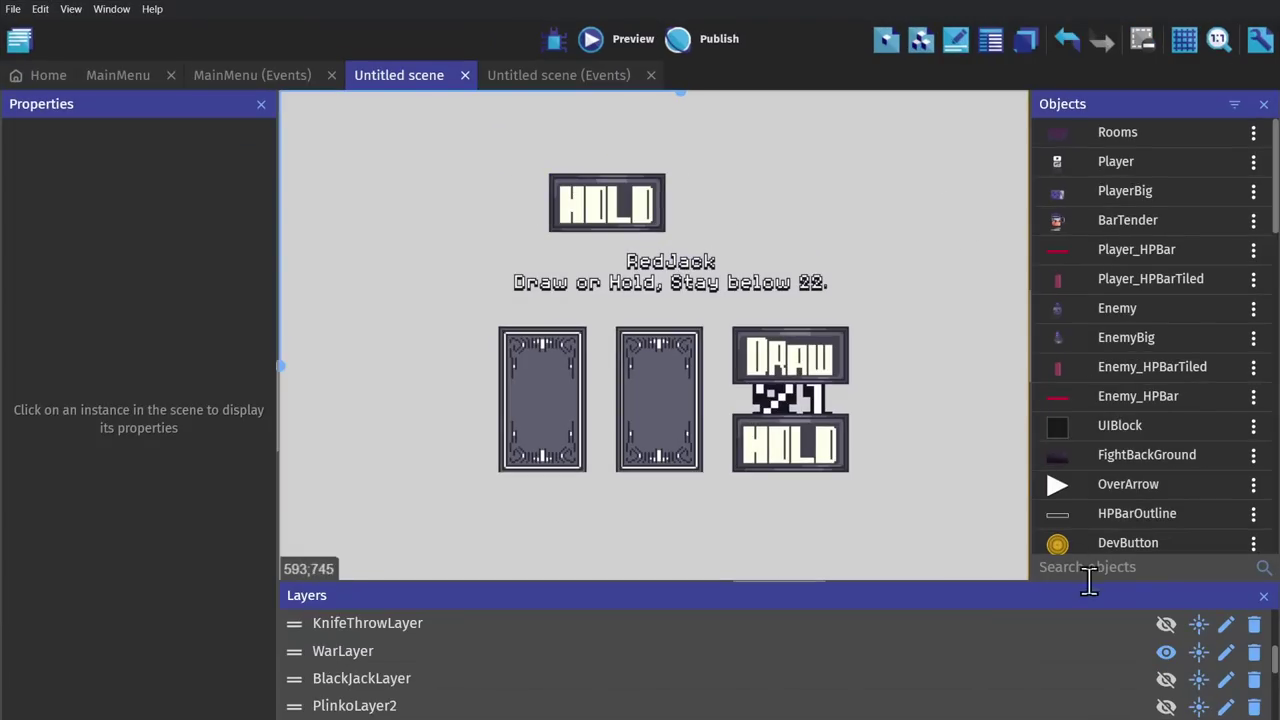
left_click(1167, 654)
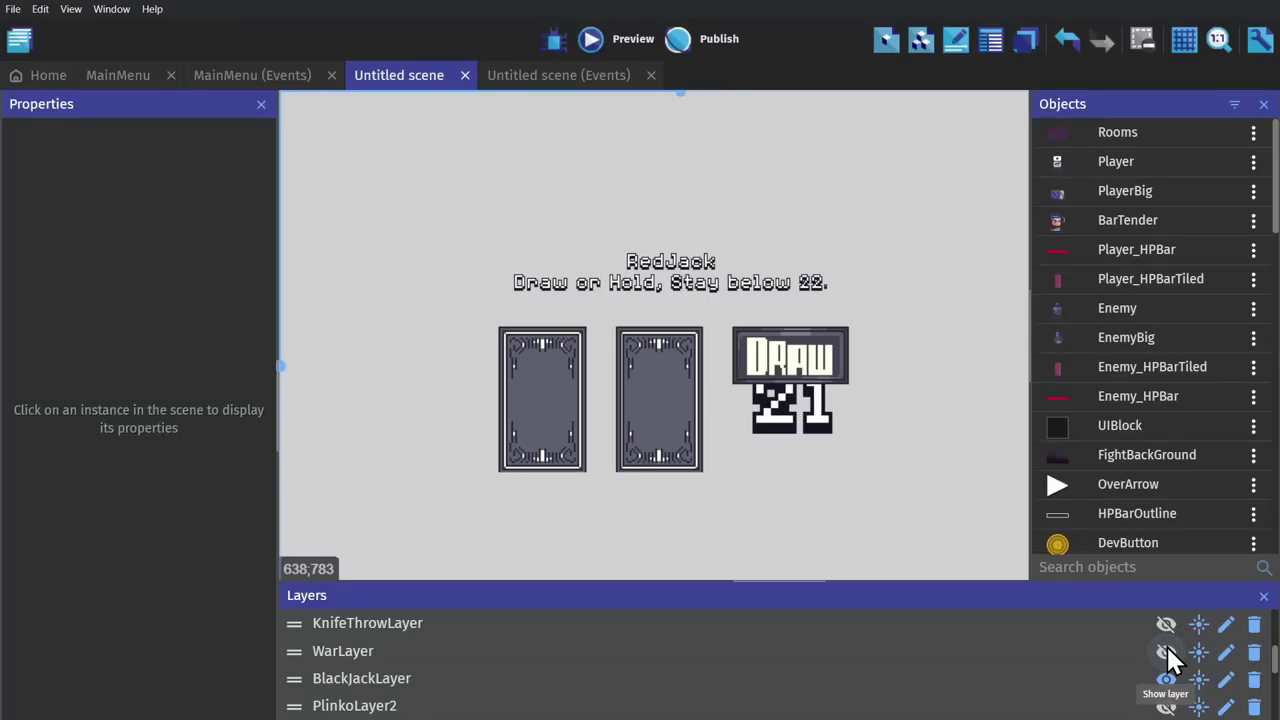
left_click(1166, 652)
left_click(1166, 652)
left_click(1166, 651)
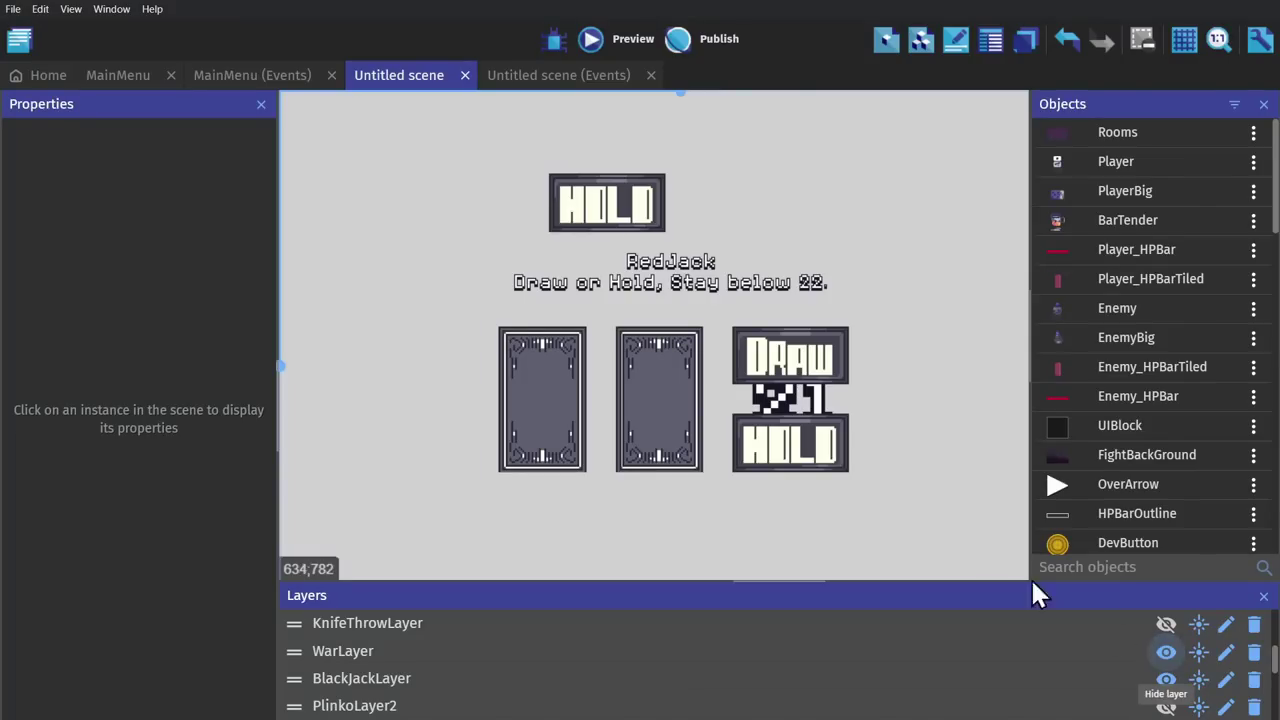
- Move the top HOLD button onto BlackJackLayer
left_click(651, 226)
left_click(190, 466)
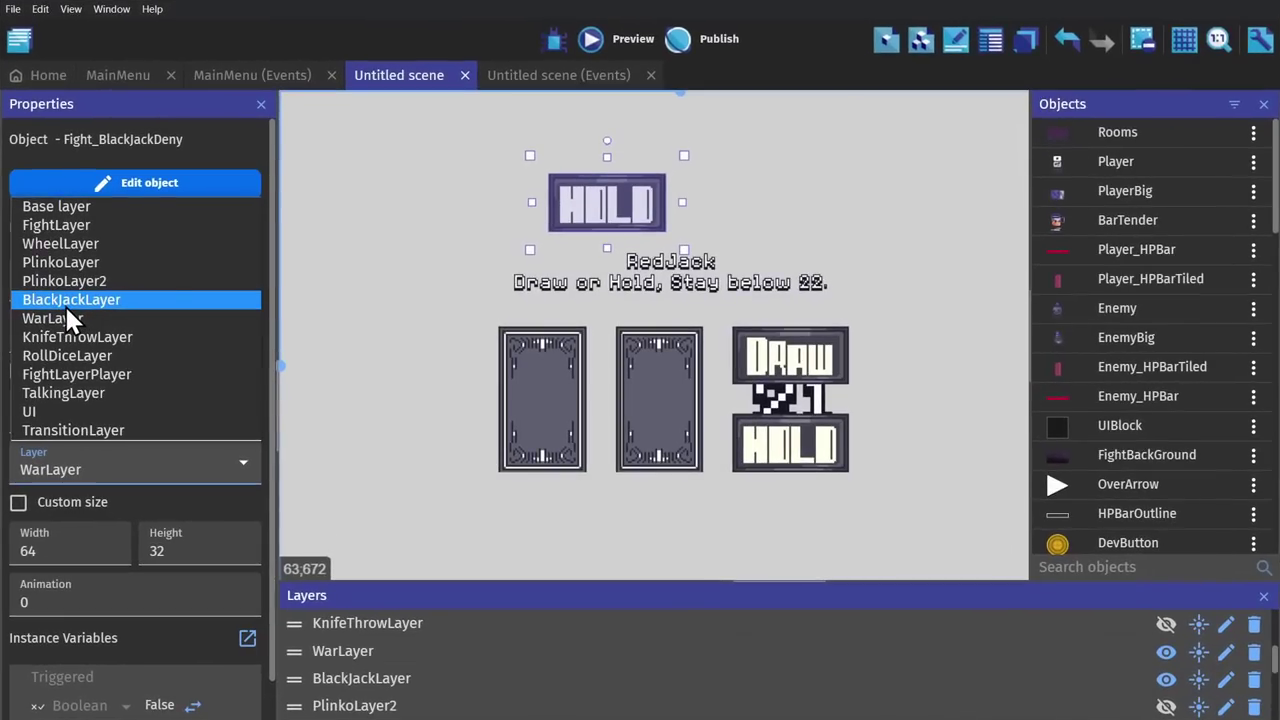
left_click(64, 300)
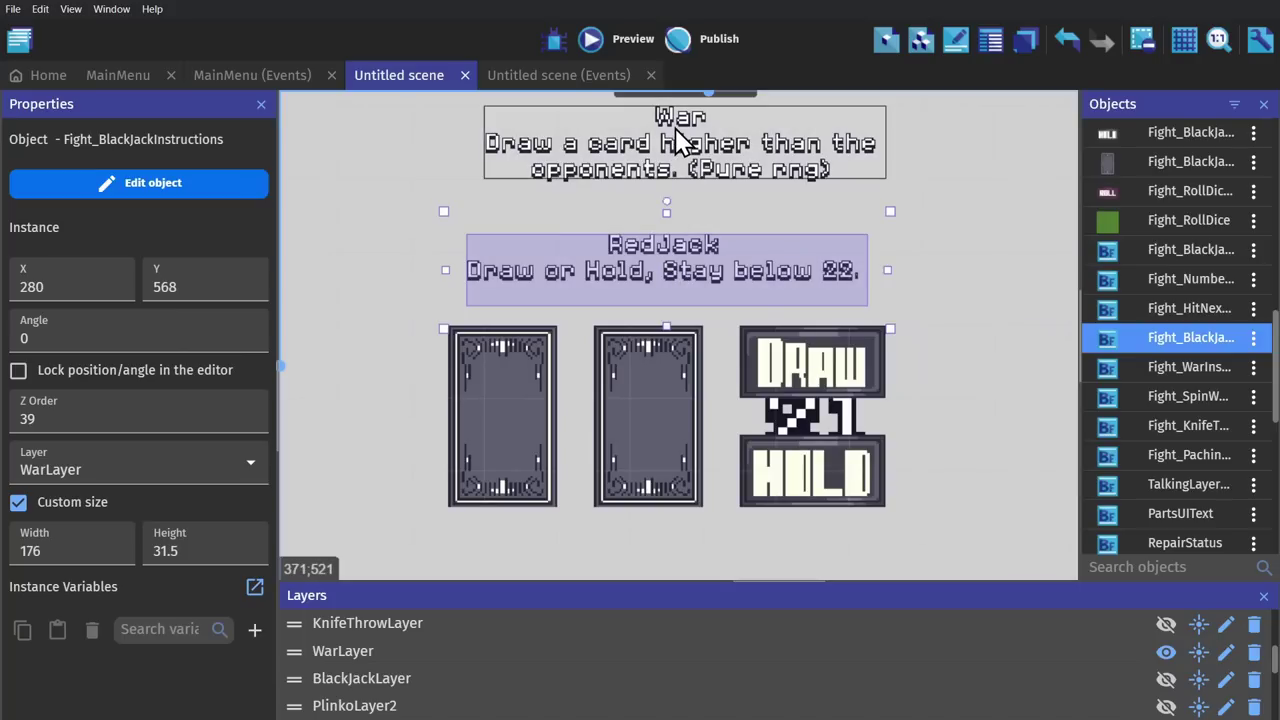
- Check the War and RedJack instruction texts, then draw a card in the War preview
left_click(680, 150)
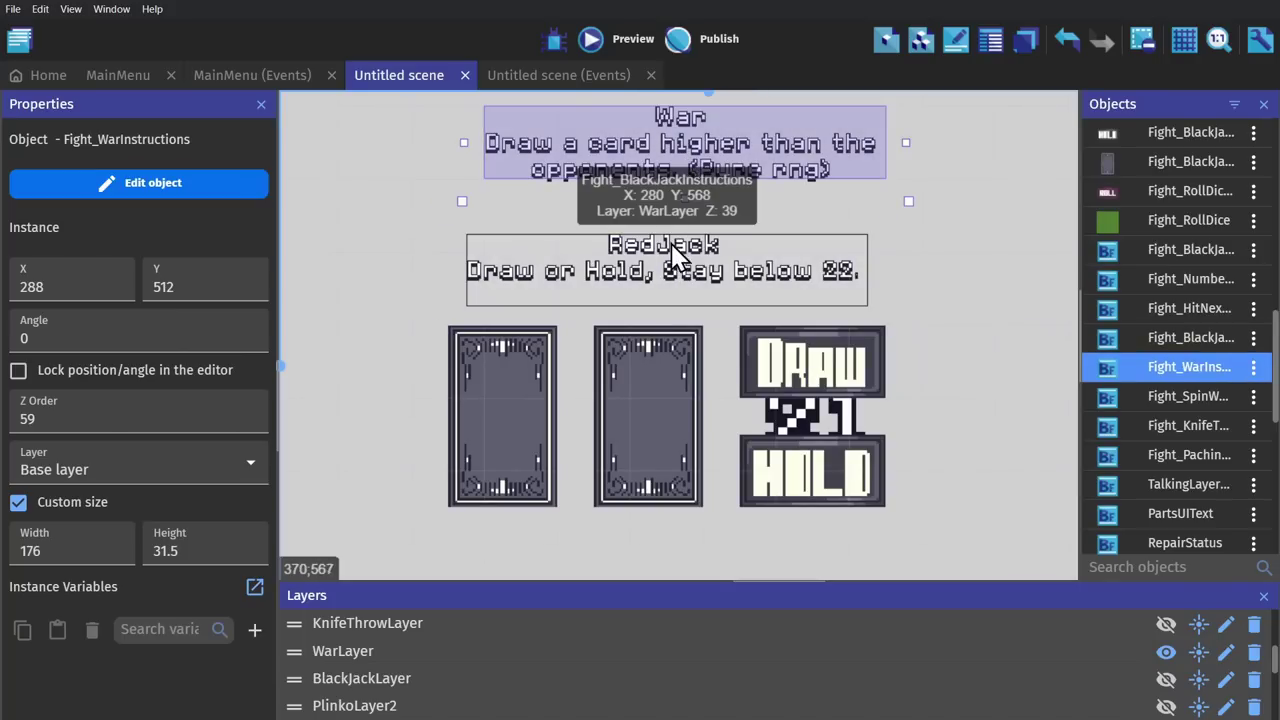
left_click(672, 300)
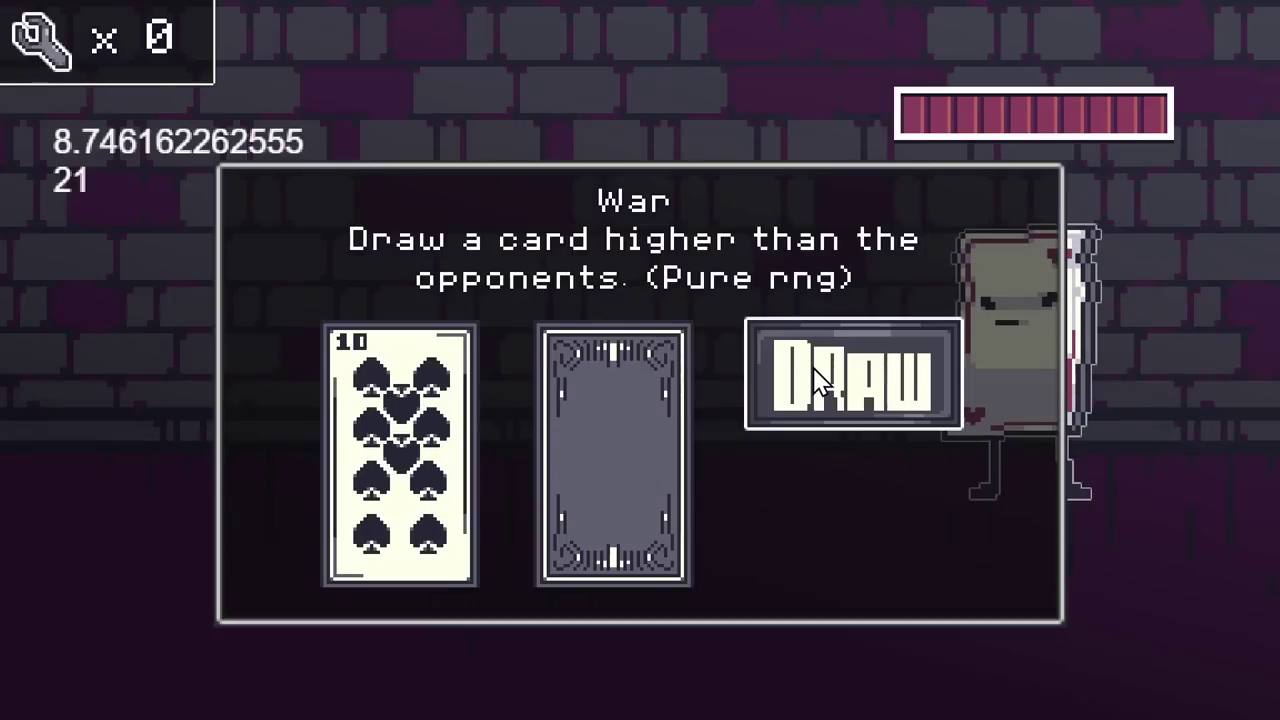
left_click(815, 378)
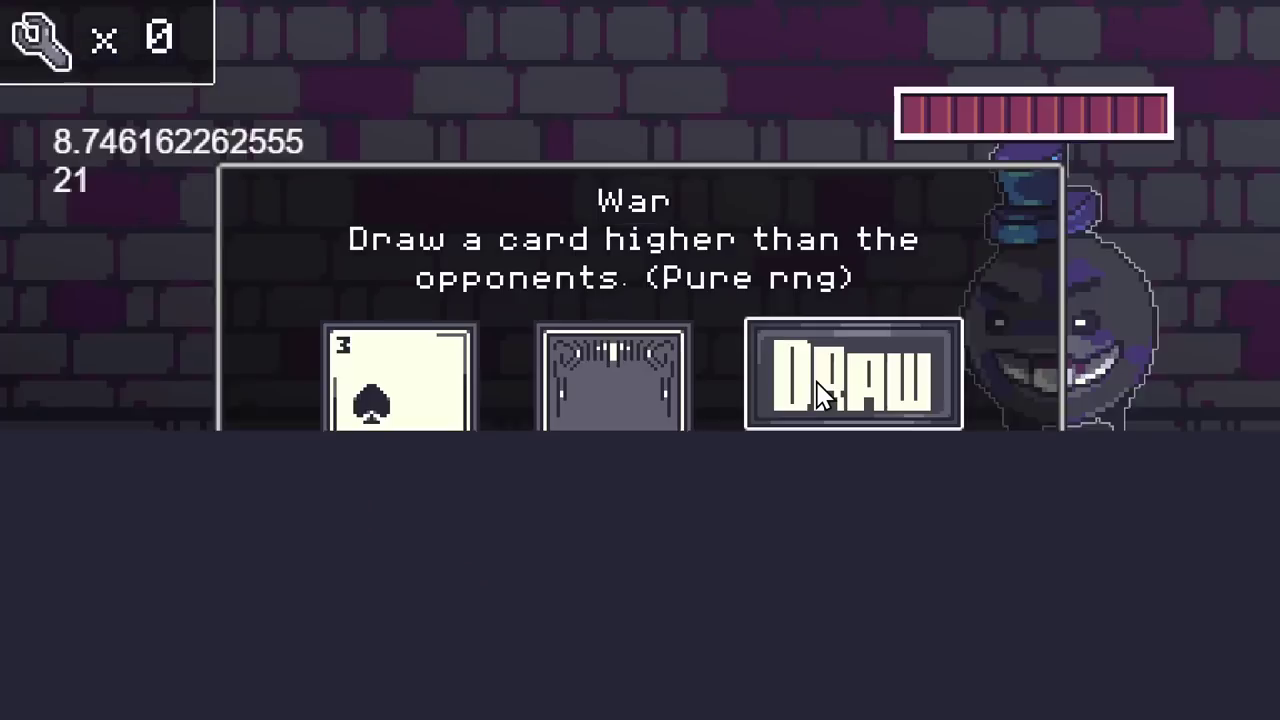
- Draw cards in two more War rounds, seeing both a Fail and a Win
left_click(816, 380)
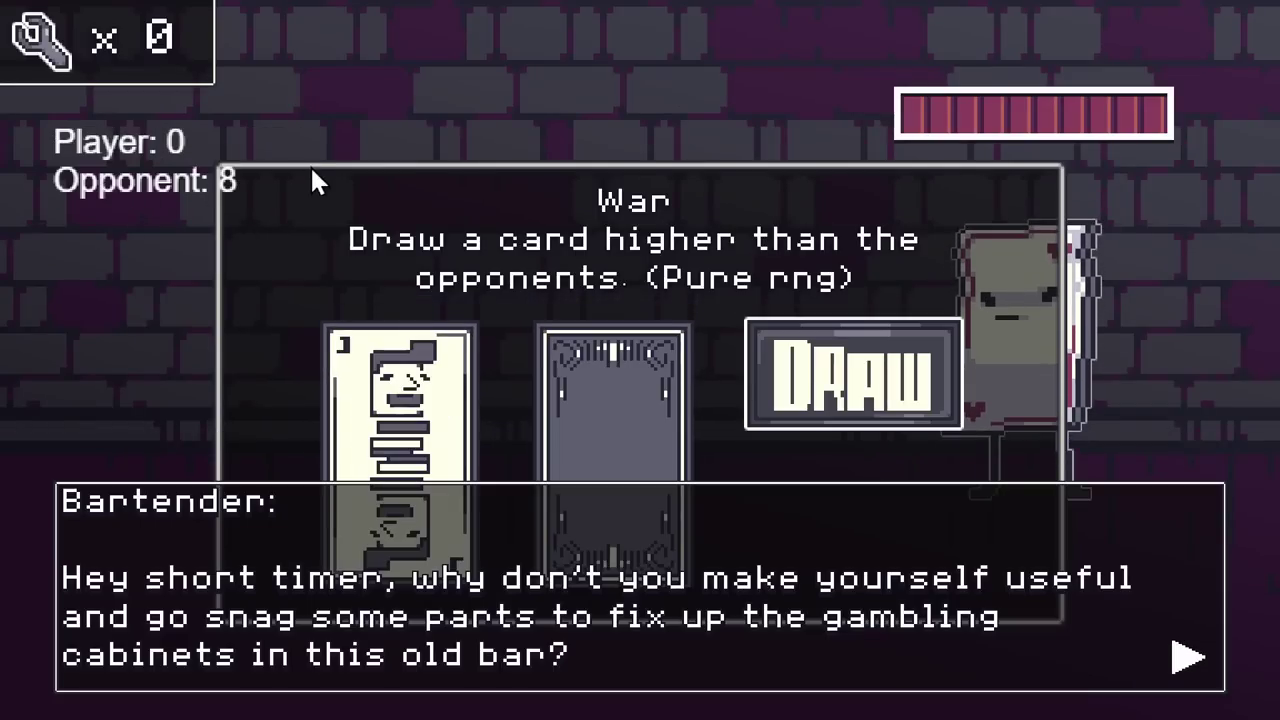
left_click(816, 400)
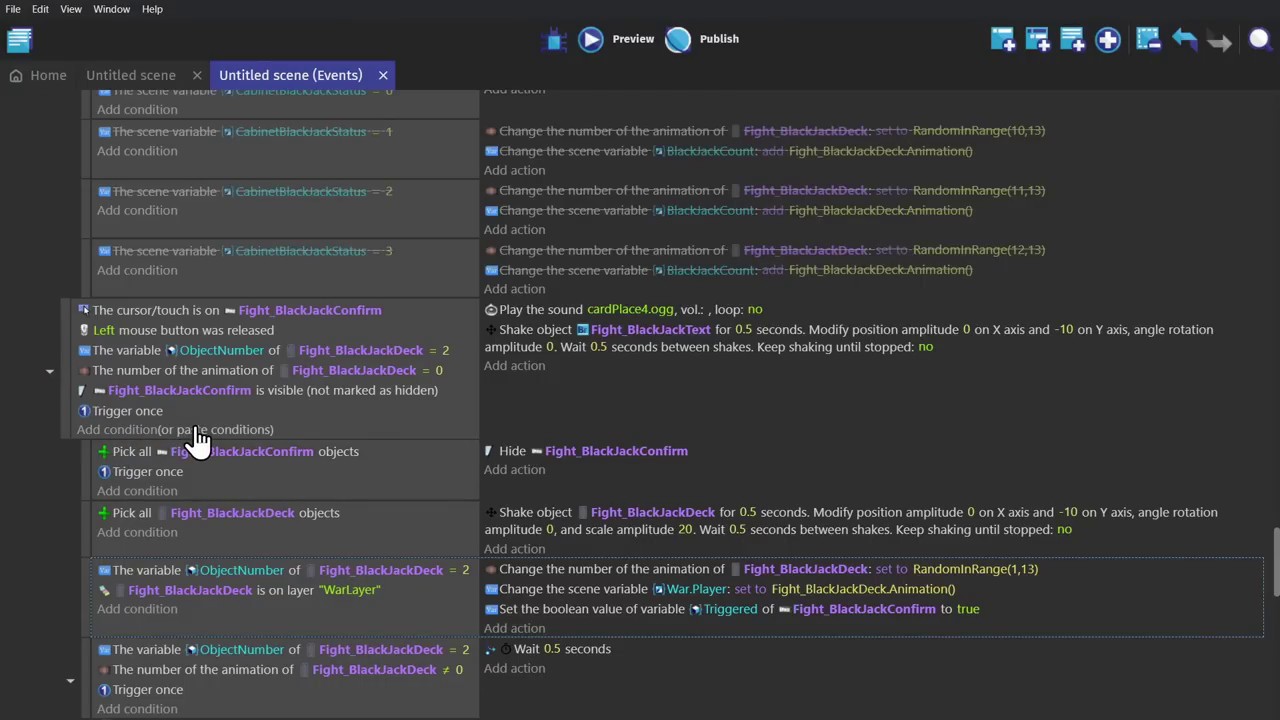
- Paste the 'is on layer WarLayer' condition above the visibility check, then preview and draw a card
left_click(197, 437)
left_click_drag(252, 425, 284, 386)
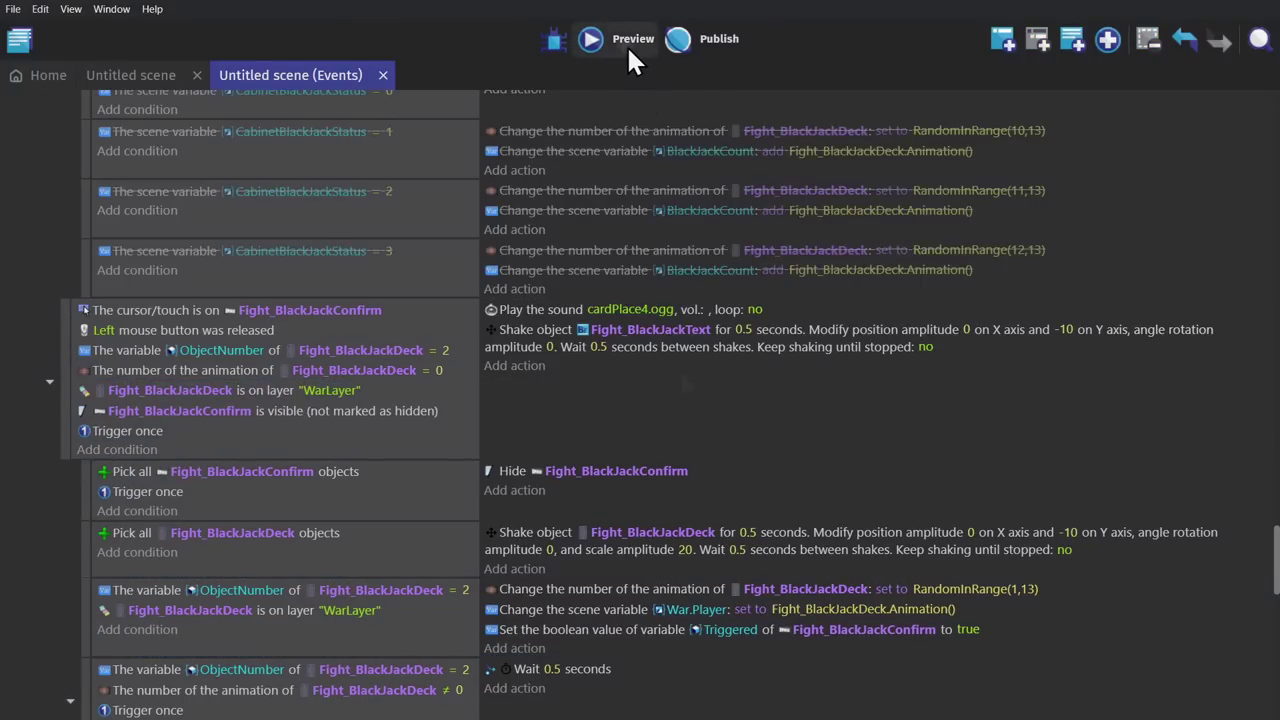
left_click(626, 44)
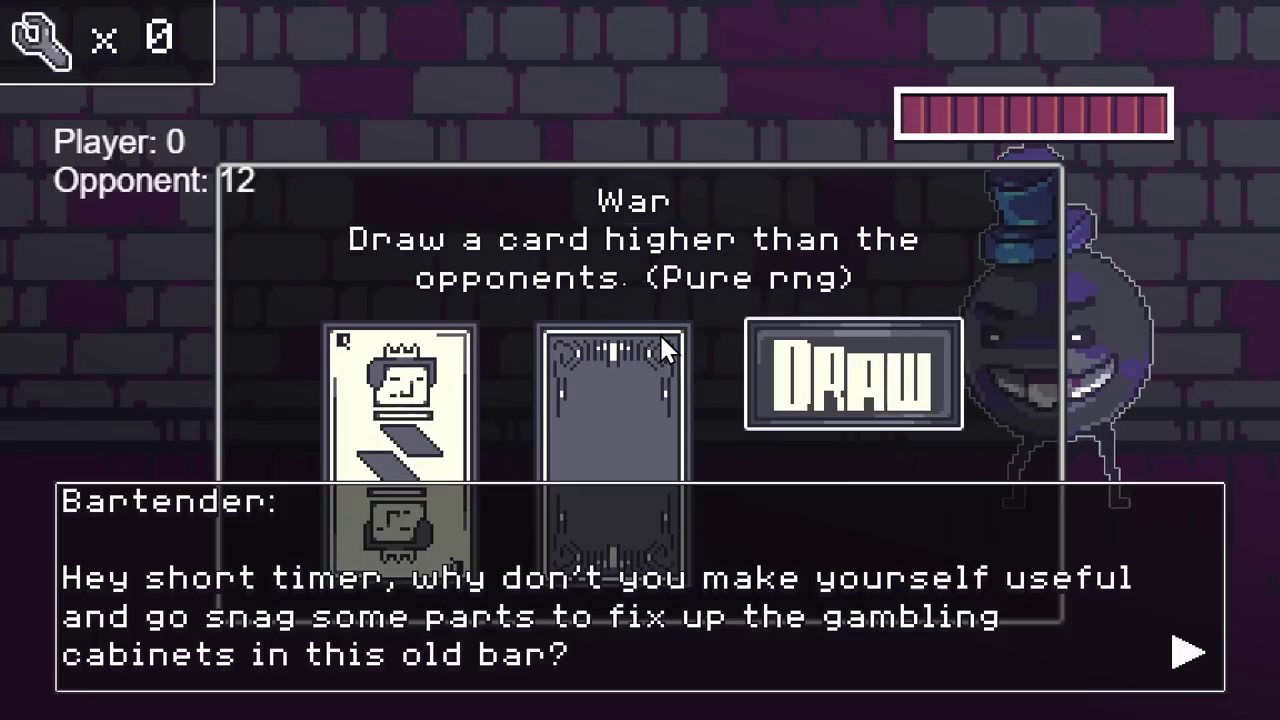
left_click(820, 368)
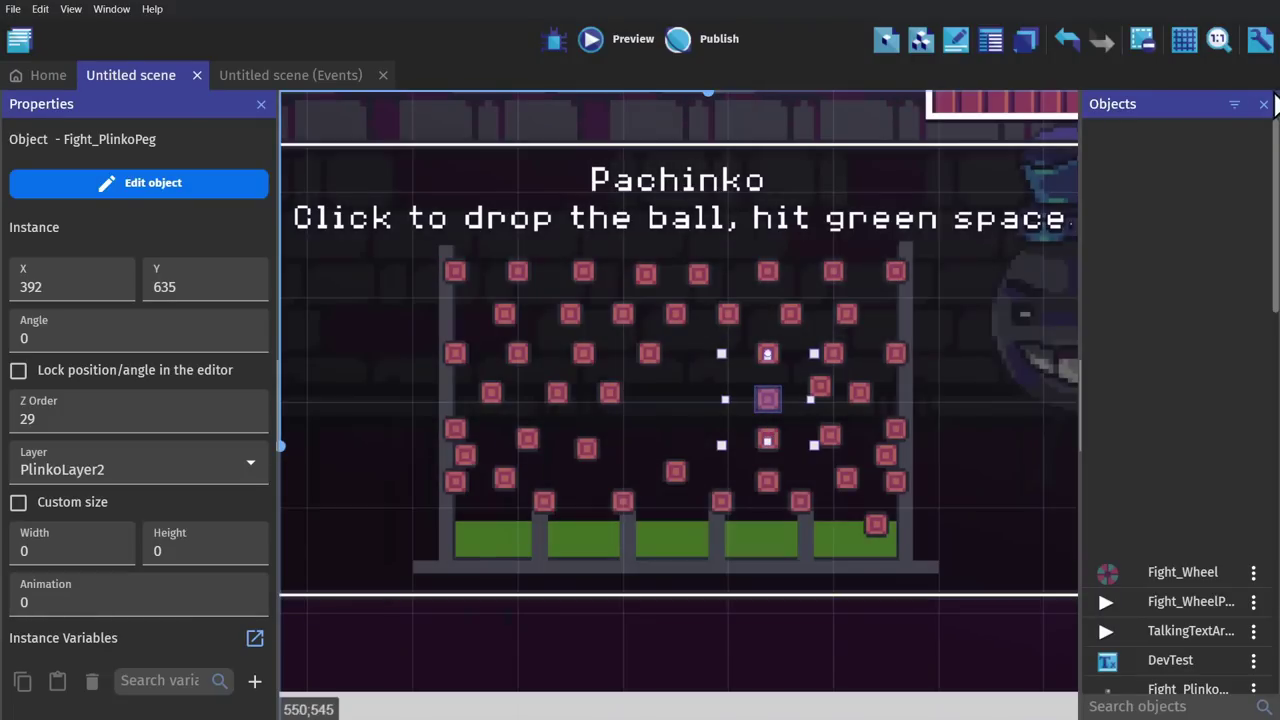
- Set up and apply the scene grid while viewing the Pachinko pegs
middle_click_drag(949, 320, 1057, 320)
scroll(866, 363, "up", 1)
scroll(932, 302, "up", 1)
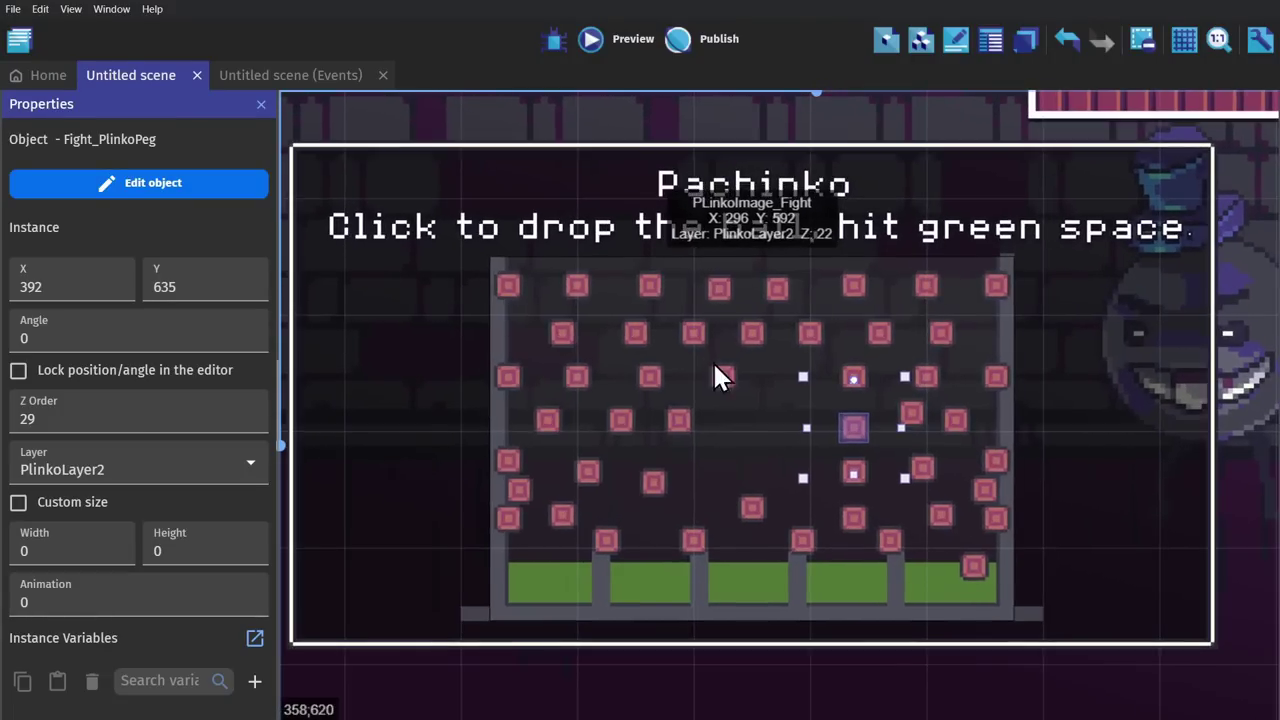
left_click(752, 333)
left_click(1226, 123)
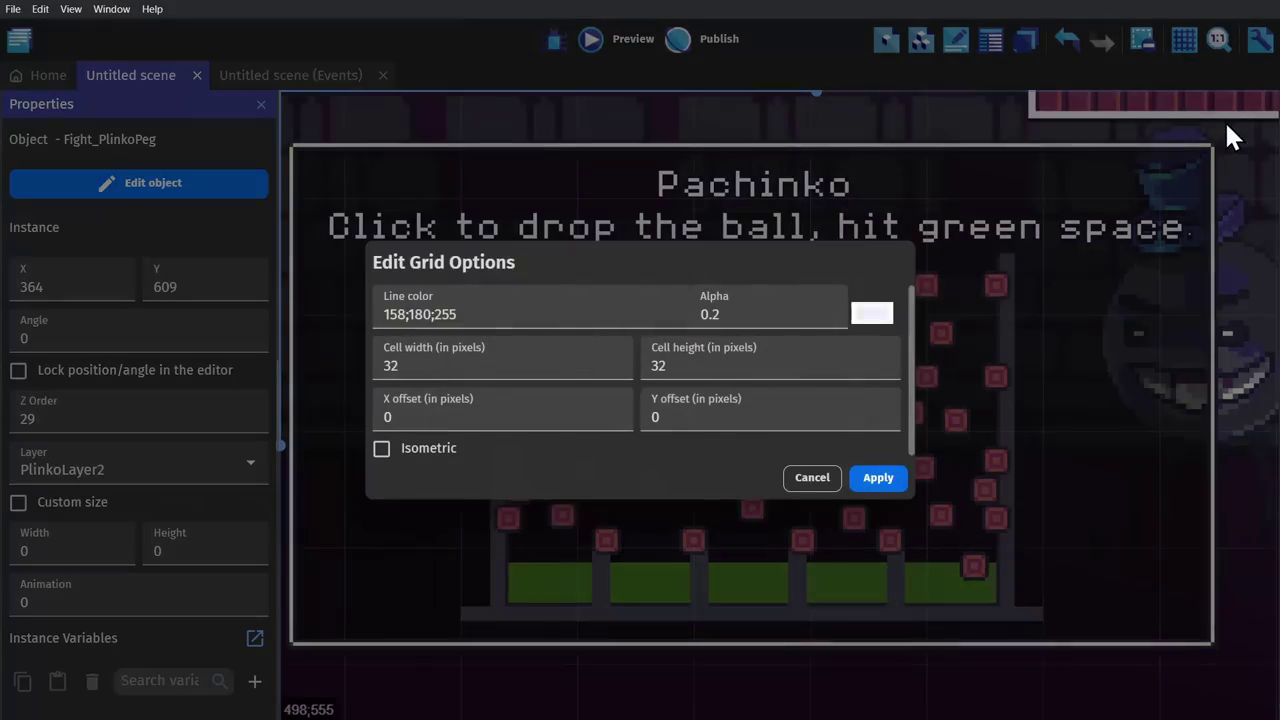
left_click(878, 477)
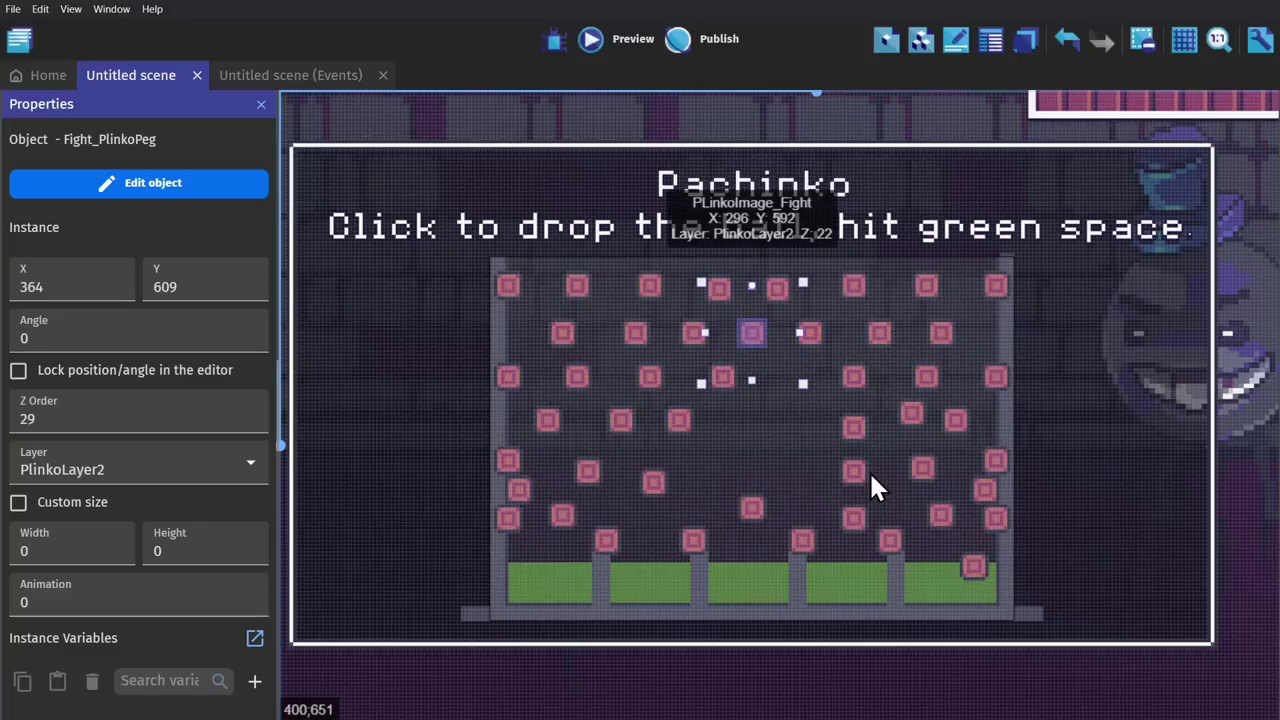
- Hide FightLayer's dark overlay from the Layers list
scroll(910, 450, "up", 1)
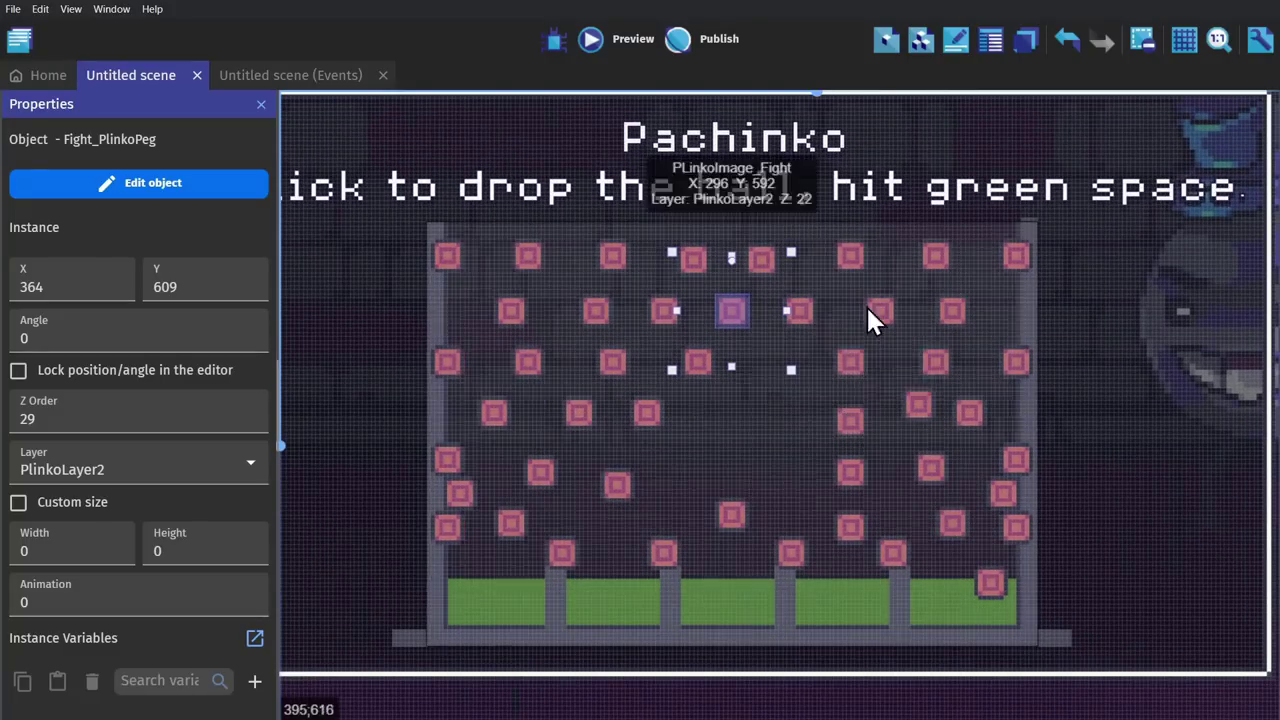
left_click(952, 311)
left_click(530, 256)
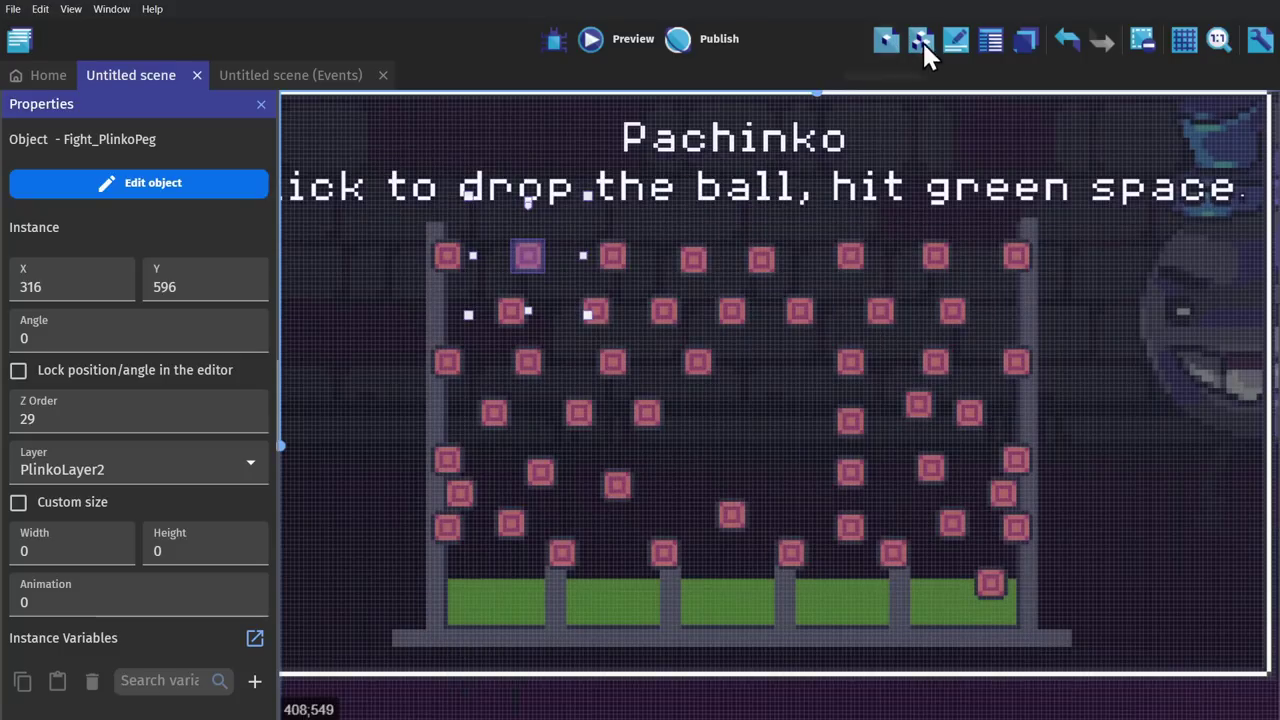
left_click(922, 40)
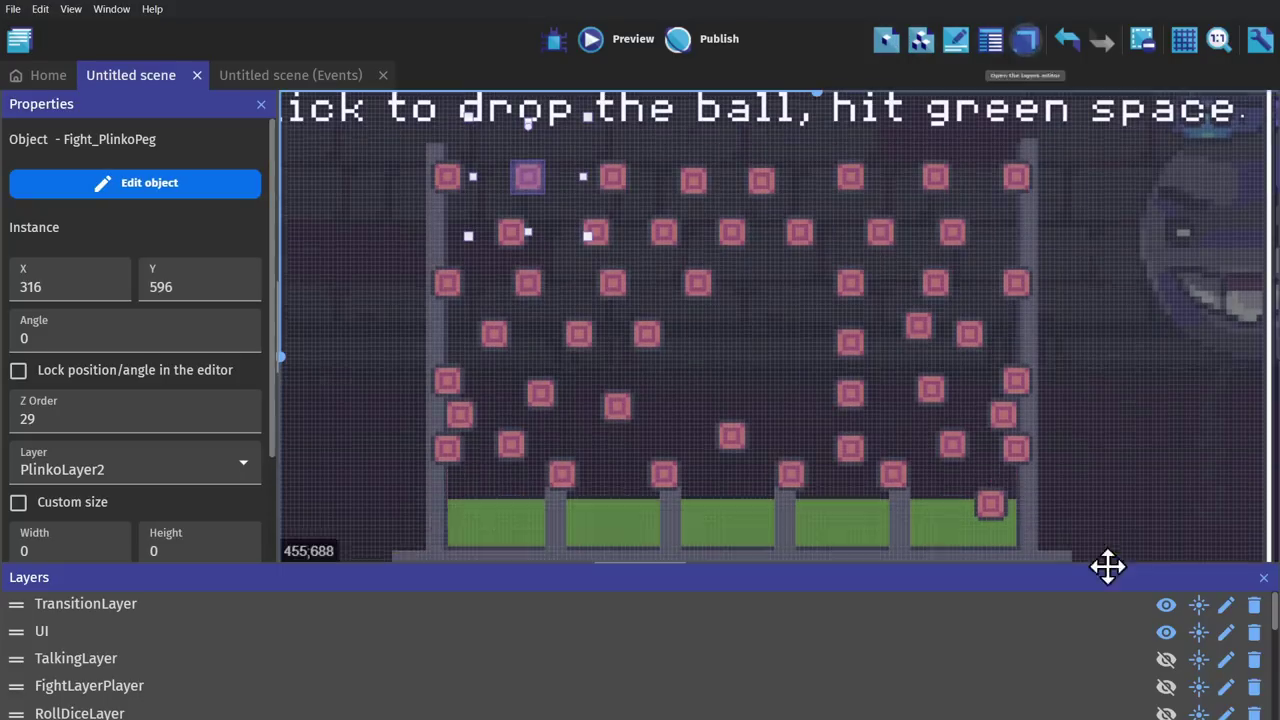
scroll(1120, 646, "down", 5)
left_click(1166, 609)
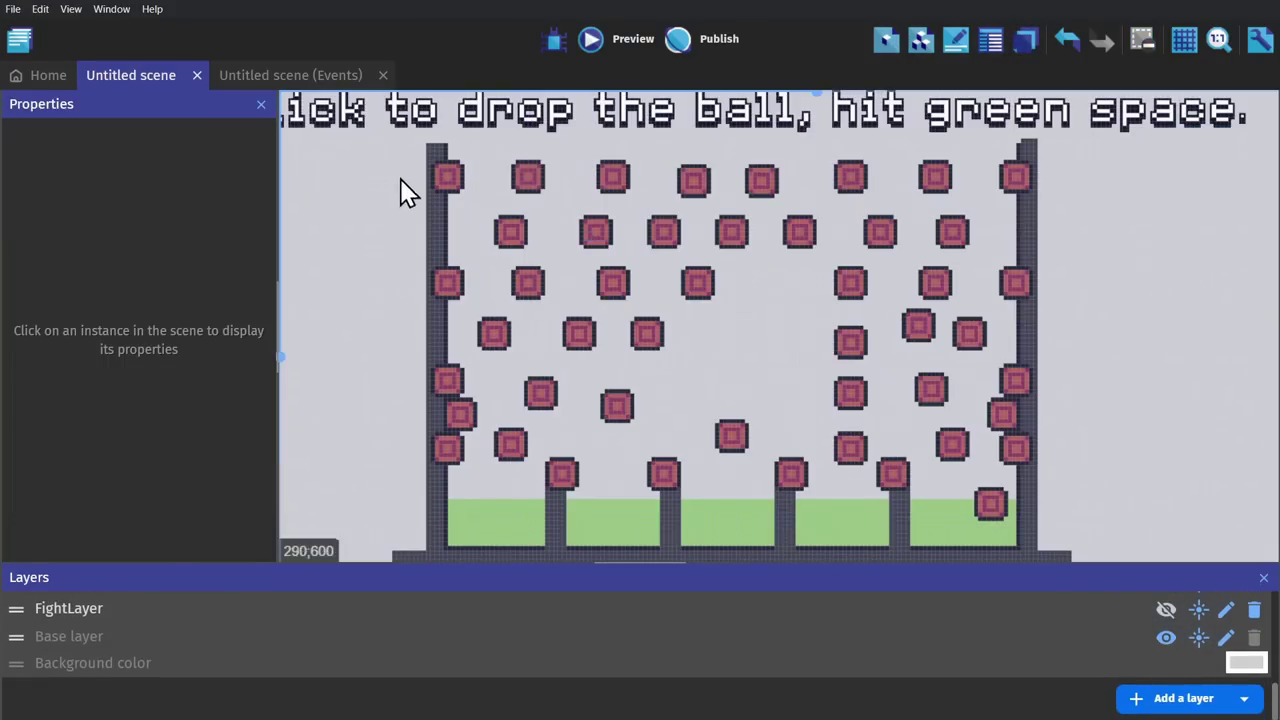
- Select three top-row pegs and duplicate them into a new row mid-board
left_click_drag(398, 153, 398, 153)
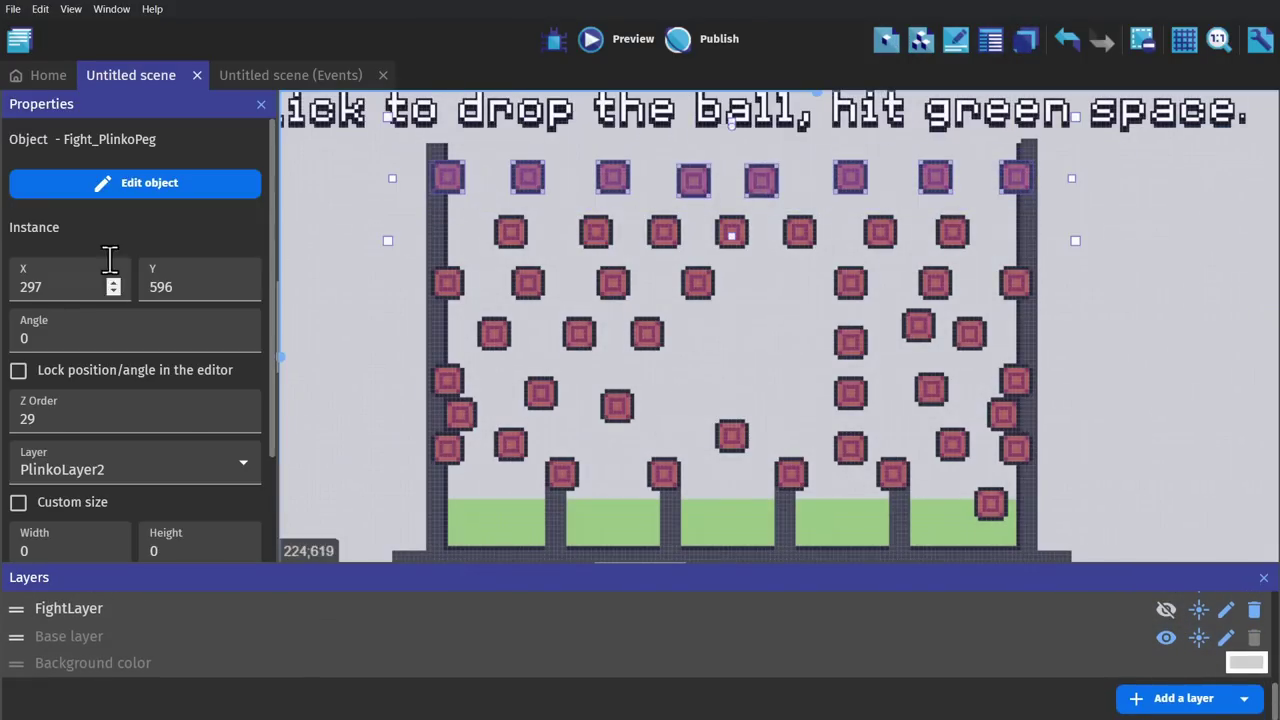
left_click(711, 277)
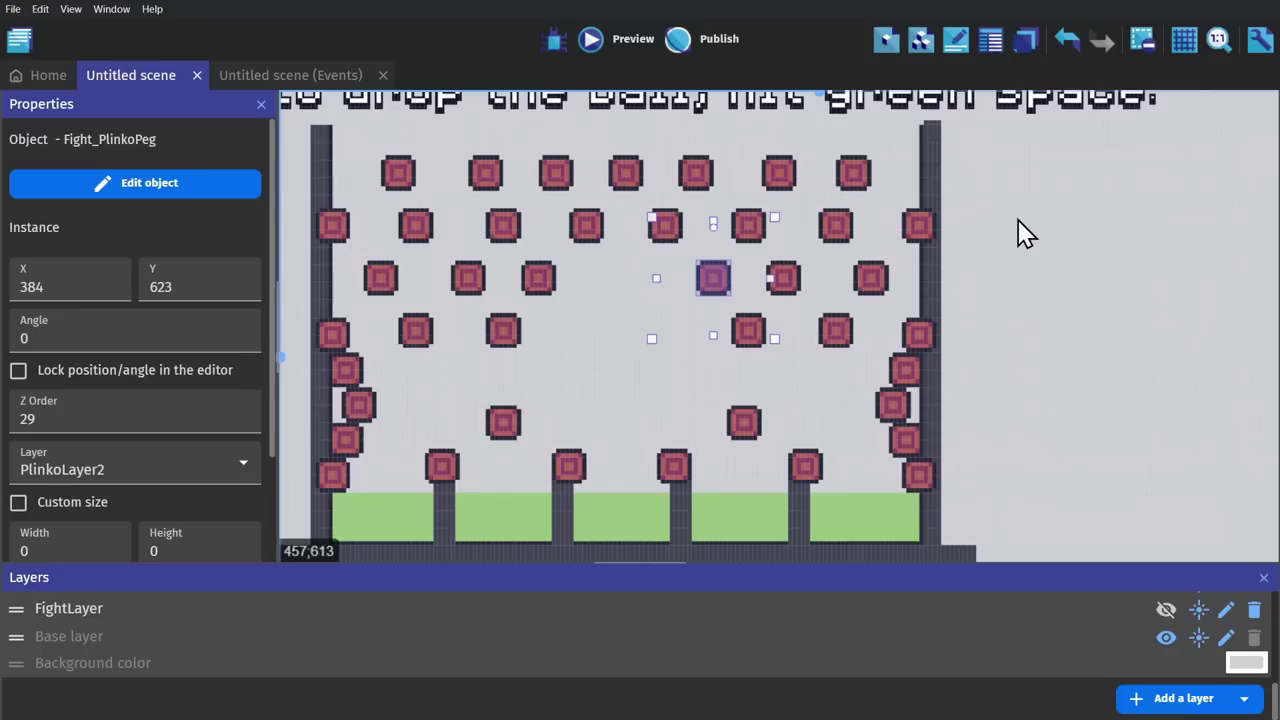
left_click(1010, 262)
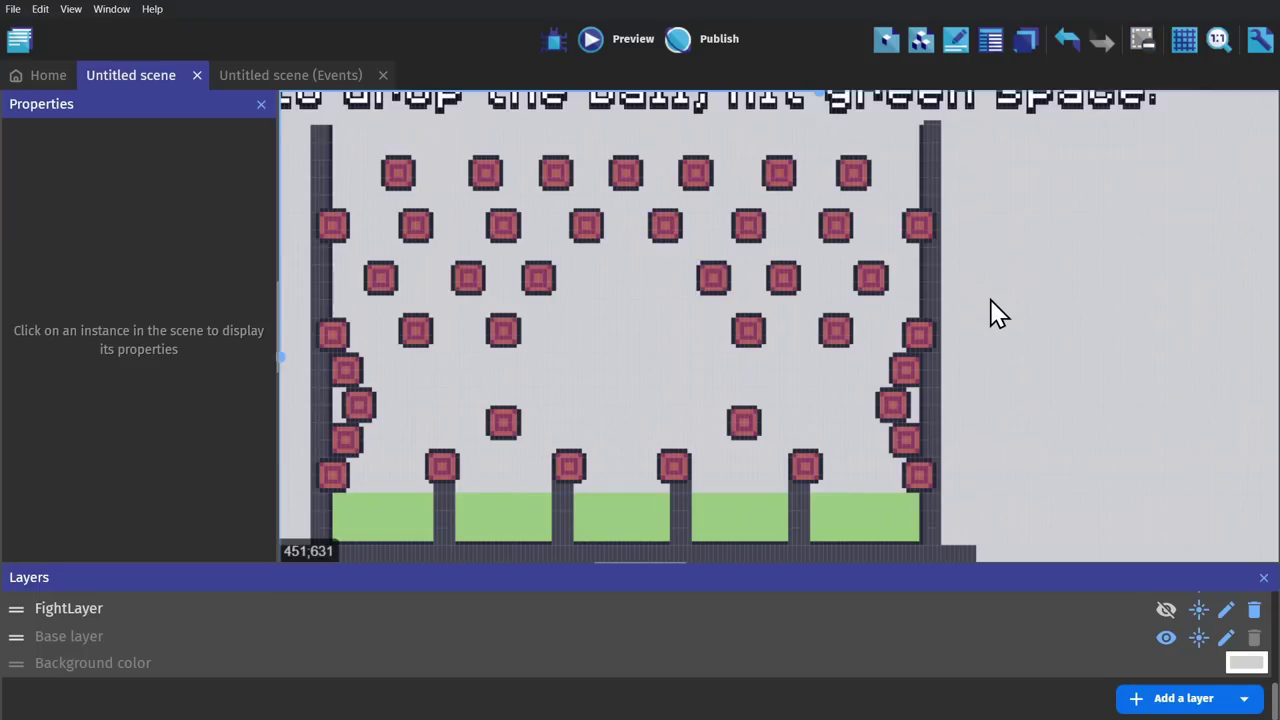
scroll(1047, 276, "up", 1)
left_click_drag(1001, 243, 329, 191)
left_click(614, 232)
left_click(638, 230, "shift")
left_click(710, 234, "shift")
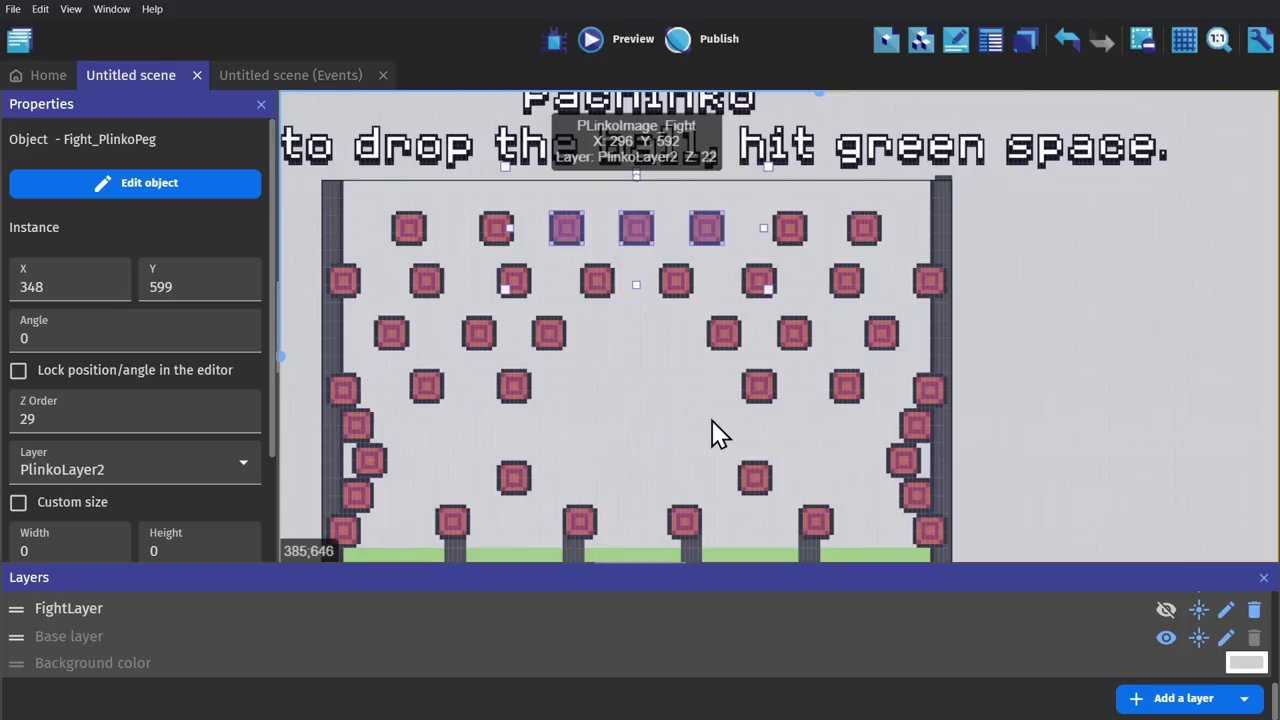
key("ctrl+v")
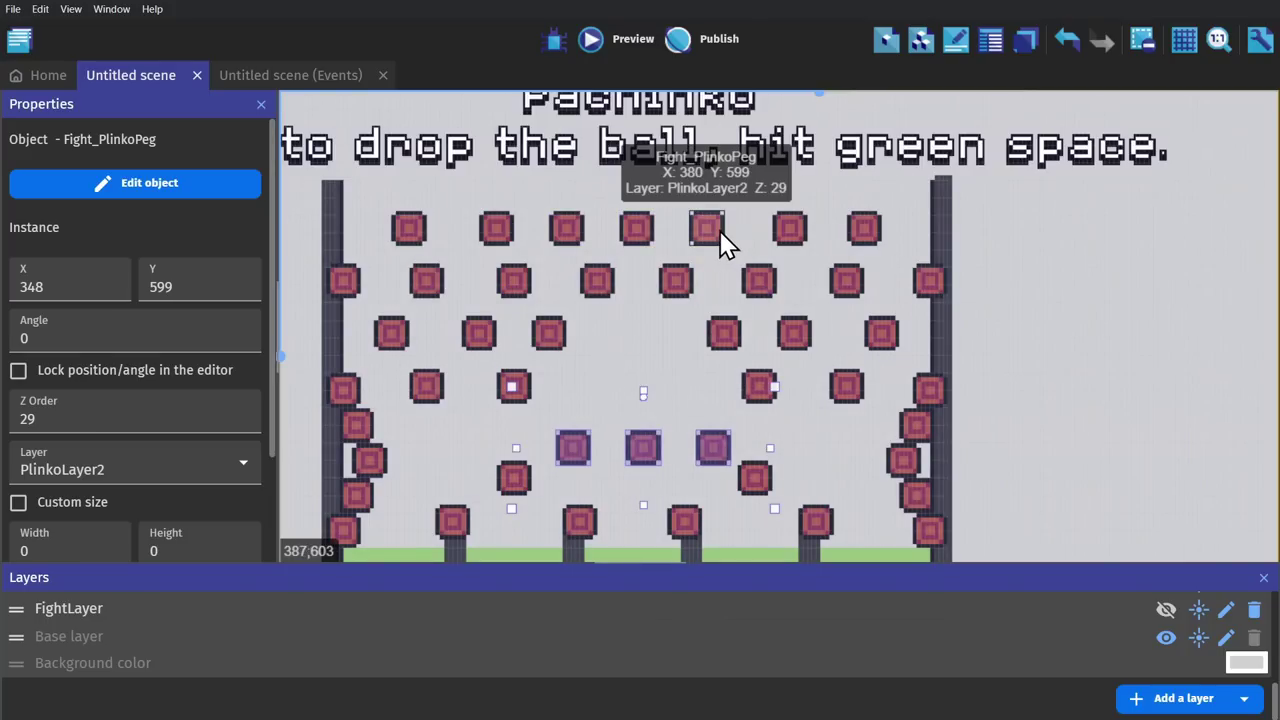
scroll(714, 440, "up", 2, "ctrl")
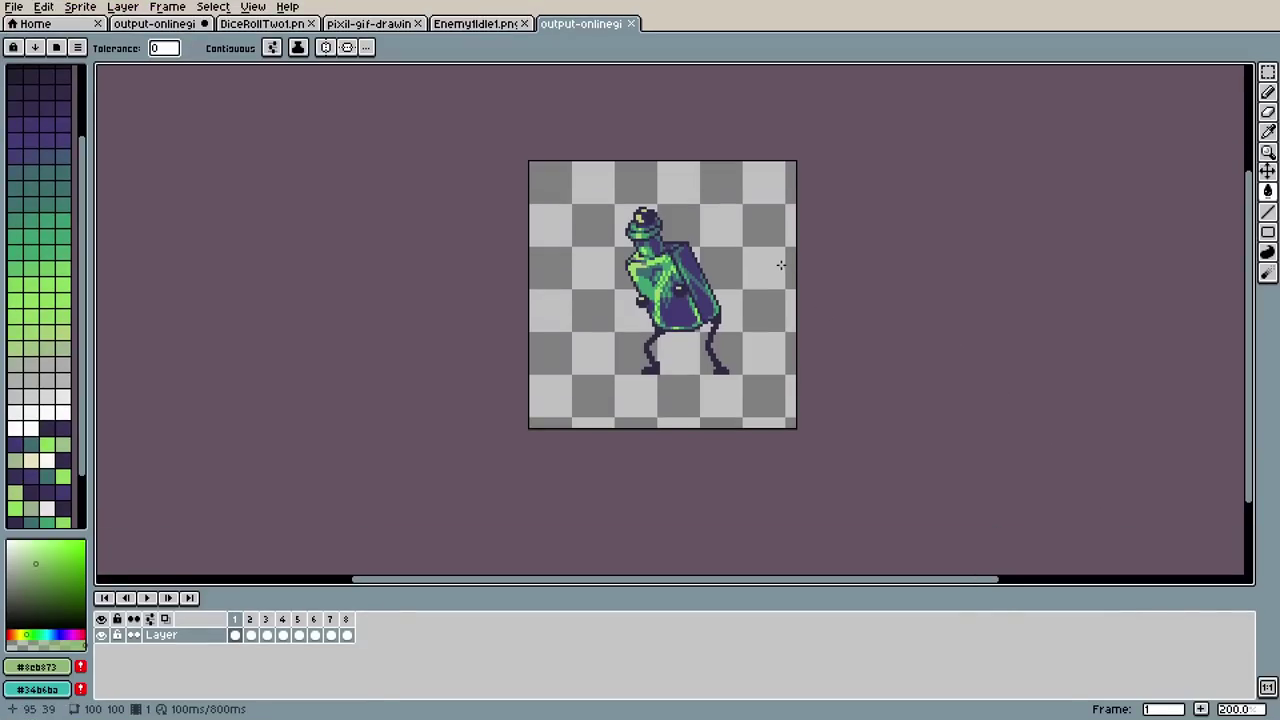
- Zoom in and play the green bottle enemy's 8-frame, 100 ms walk animation
scroll(781, 264, "up", 1)
middle_click_drag(717, 266, 750, 271)
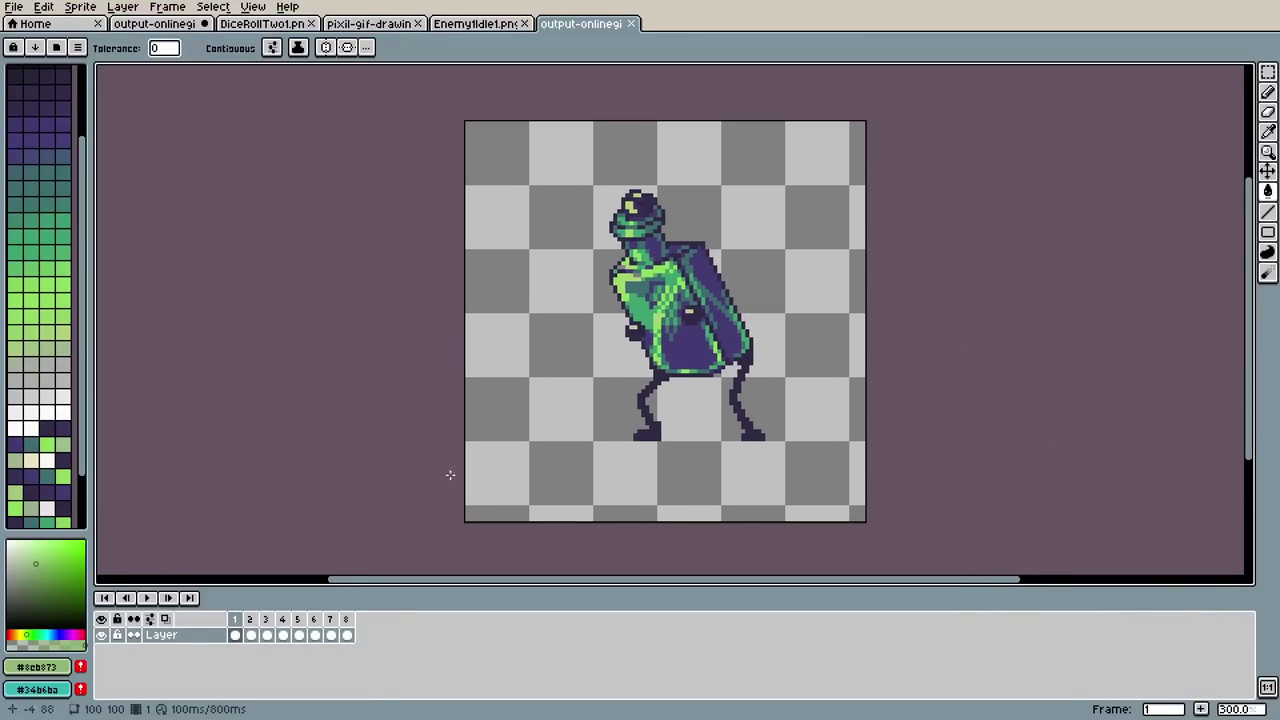
key("Return")
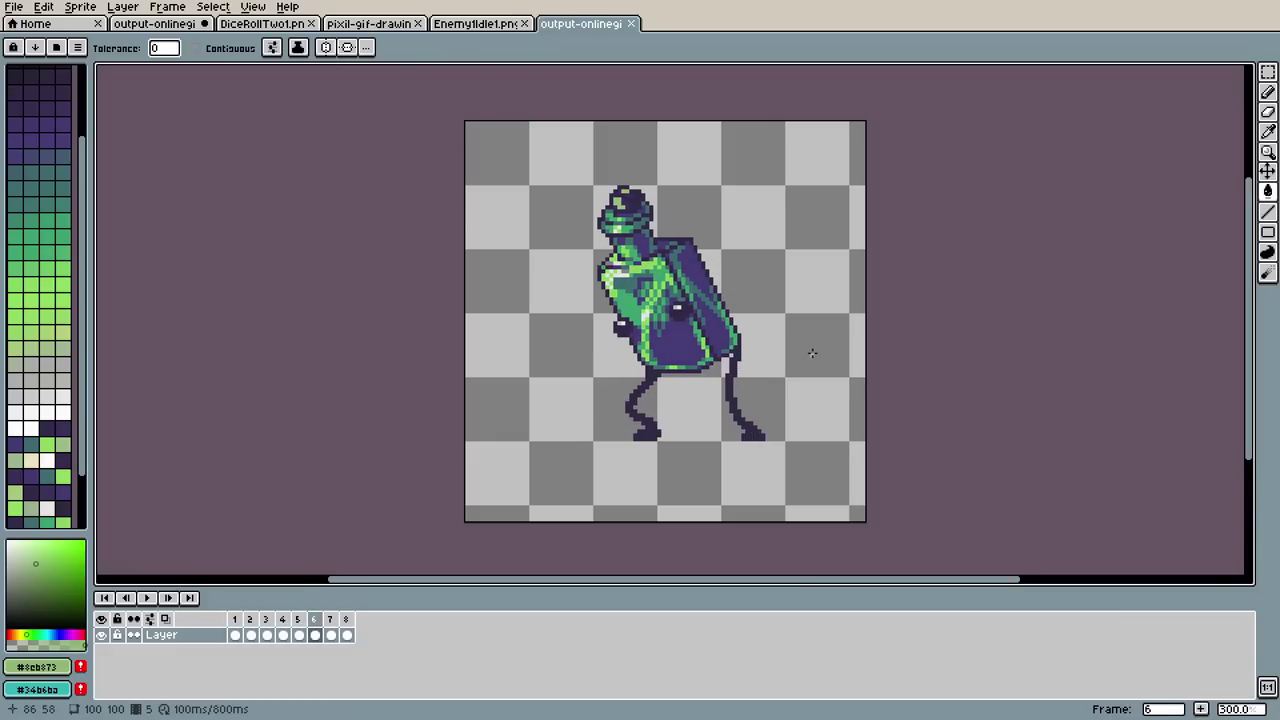
mouse_move(813, 352)
middle_mouse_down()
mouse_move(837, 366)
mouse_move(806, 349)
mouse_move(829, 331)
mouse_move(808, 343)
middle_mouse_up()
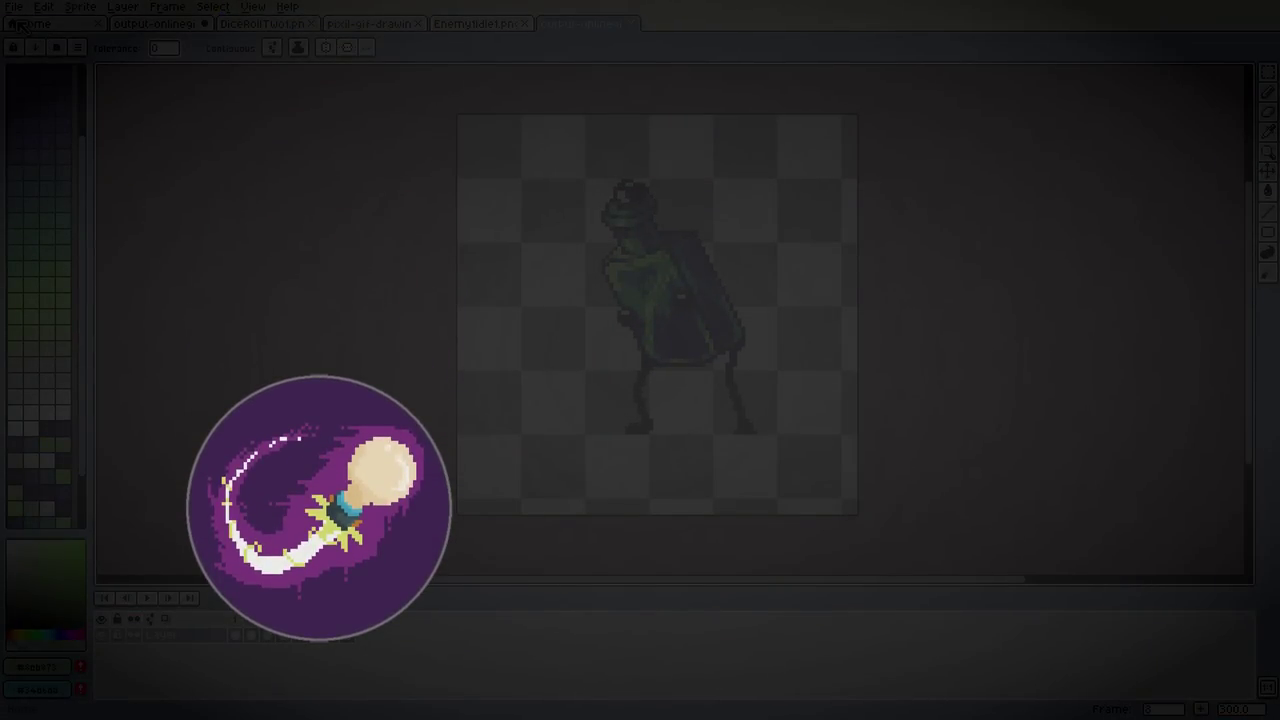
- Export the green bottle sprite from Aseprite's File menu for the enemy's new animation
left_click(16, 7)
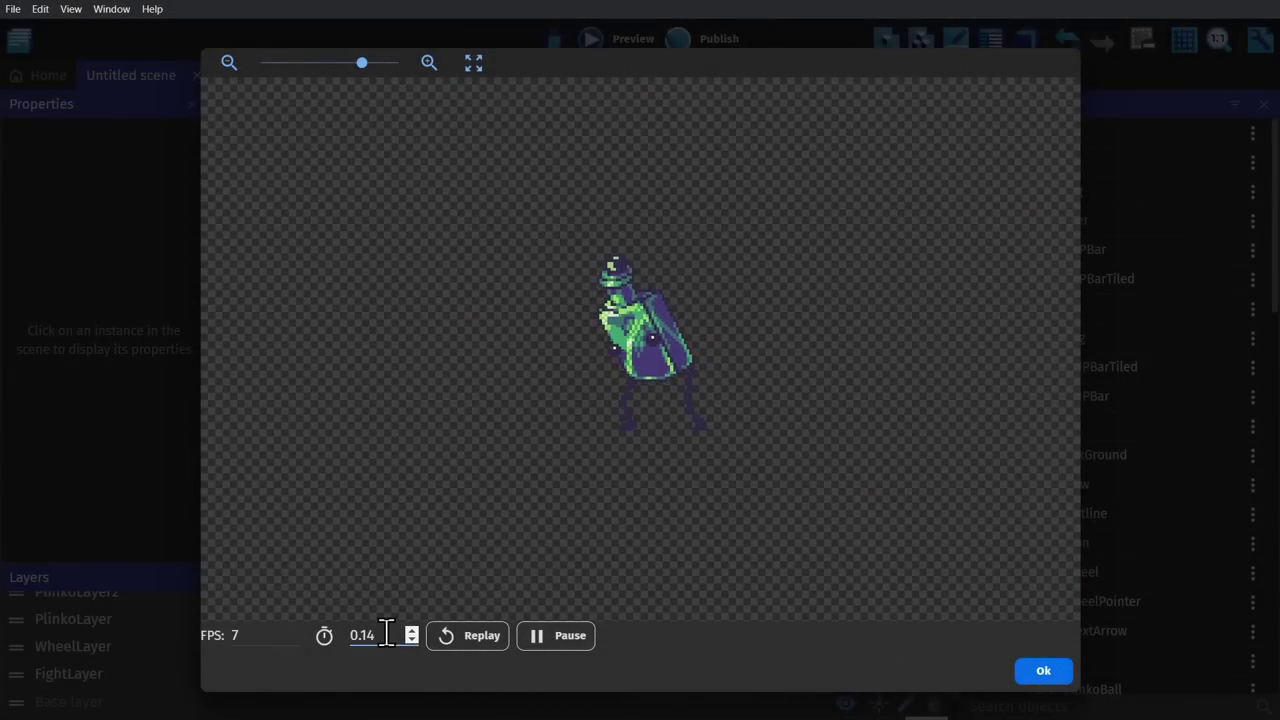
scroll(385, 635, "down", 1)
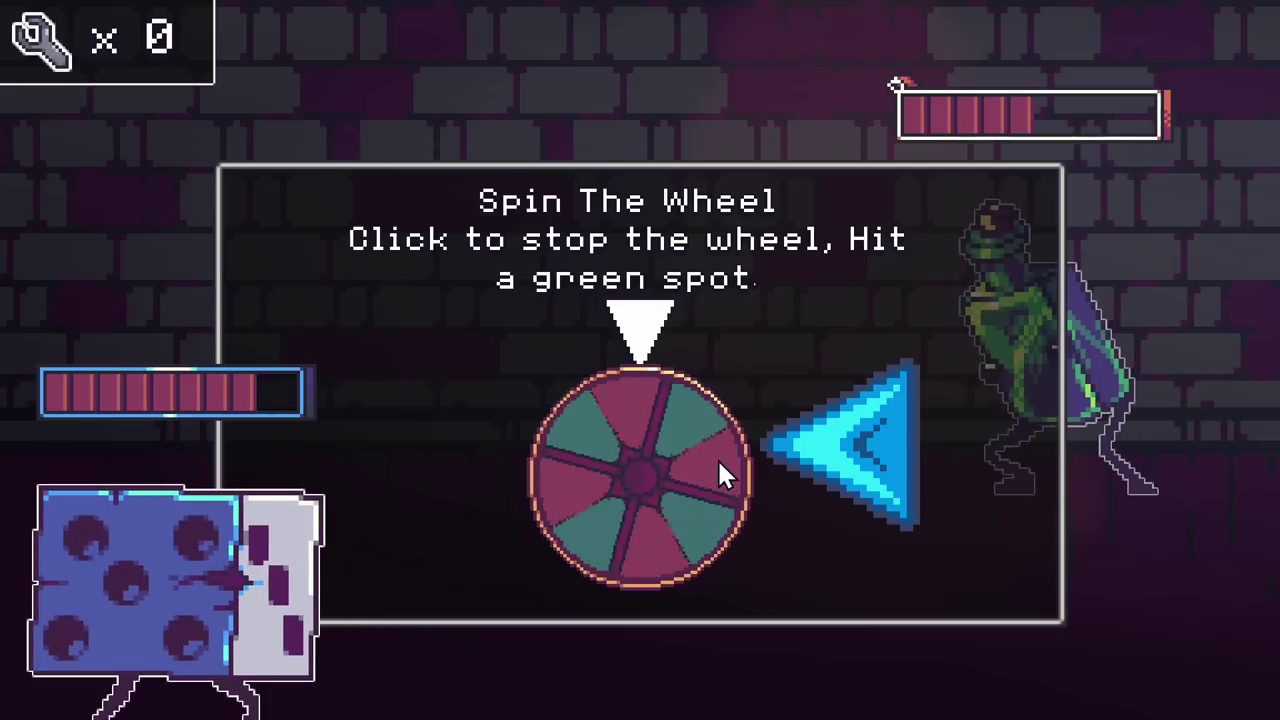
- Stop the wheel, approach the enemy, roll, throw the knife, roll again and stop the wheel
left_click(743, 470)
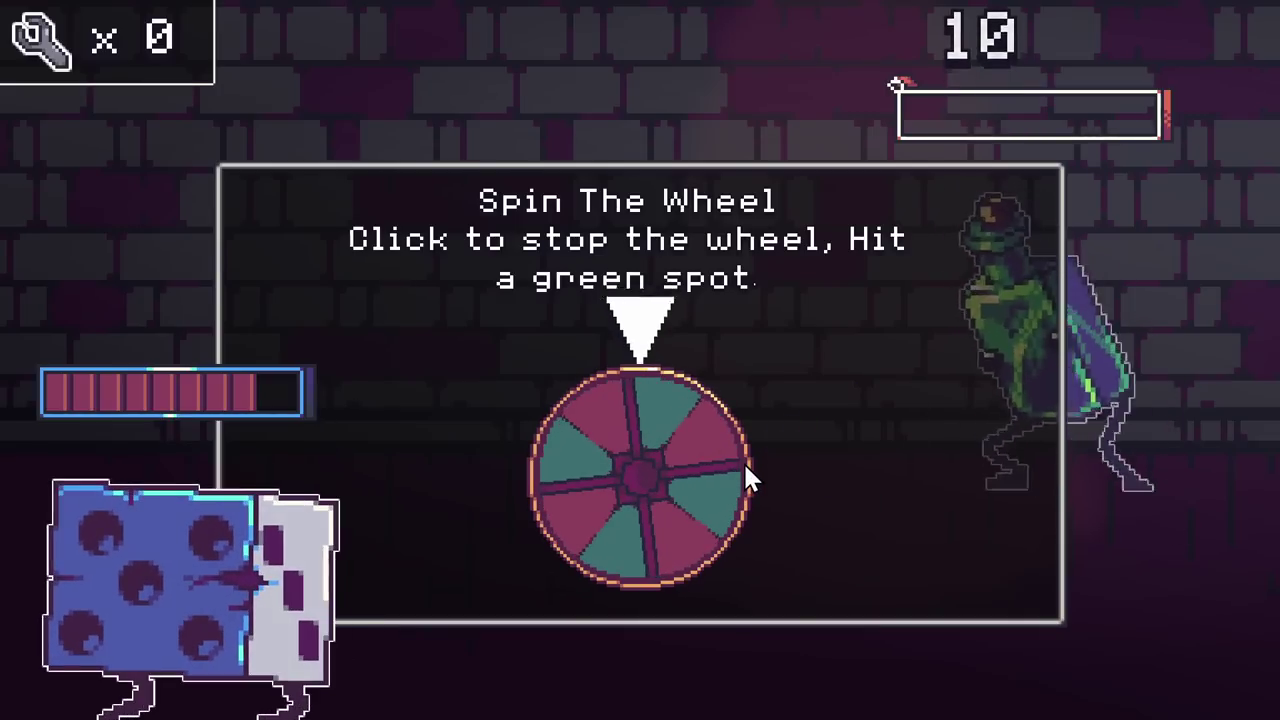
key("Right")
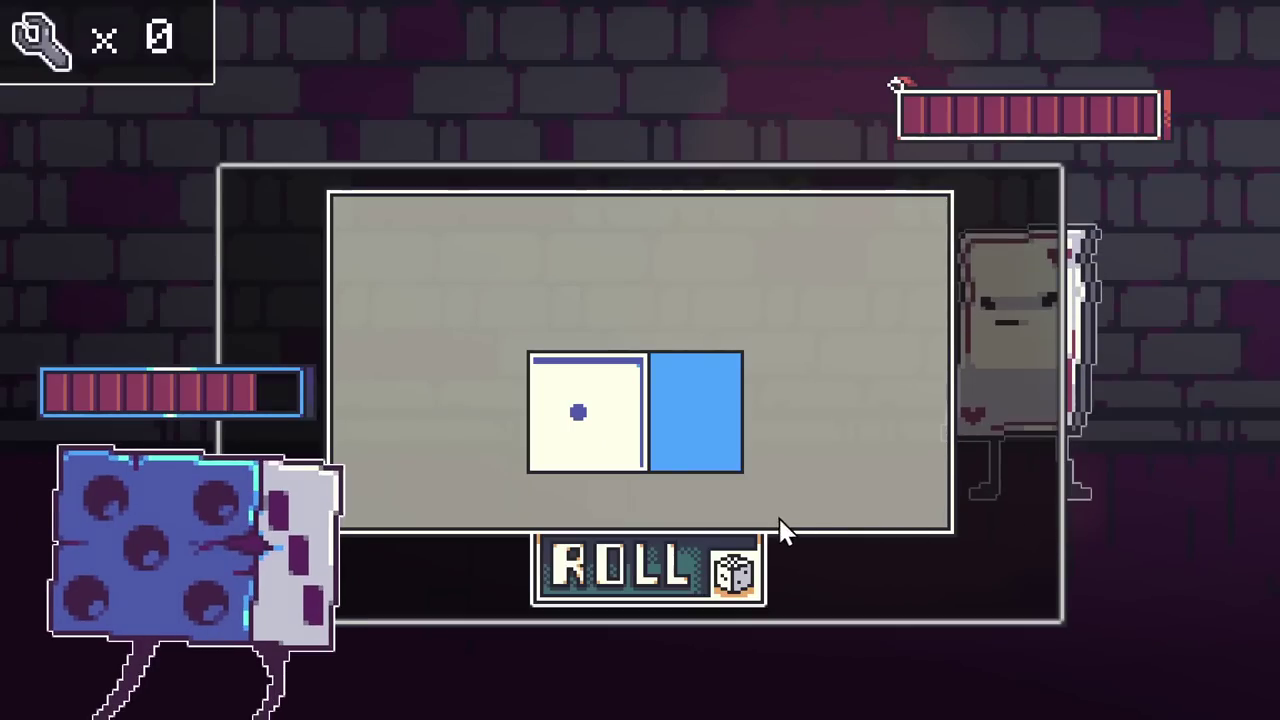
left_click(760, 545)
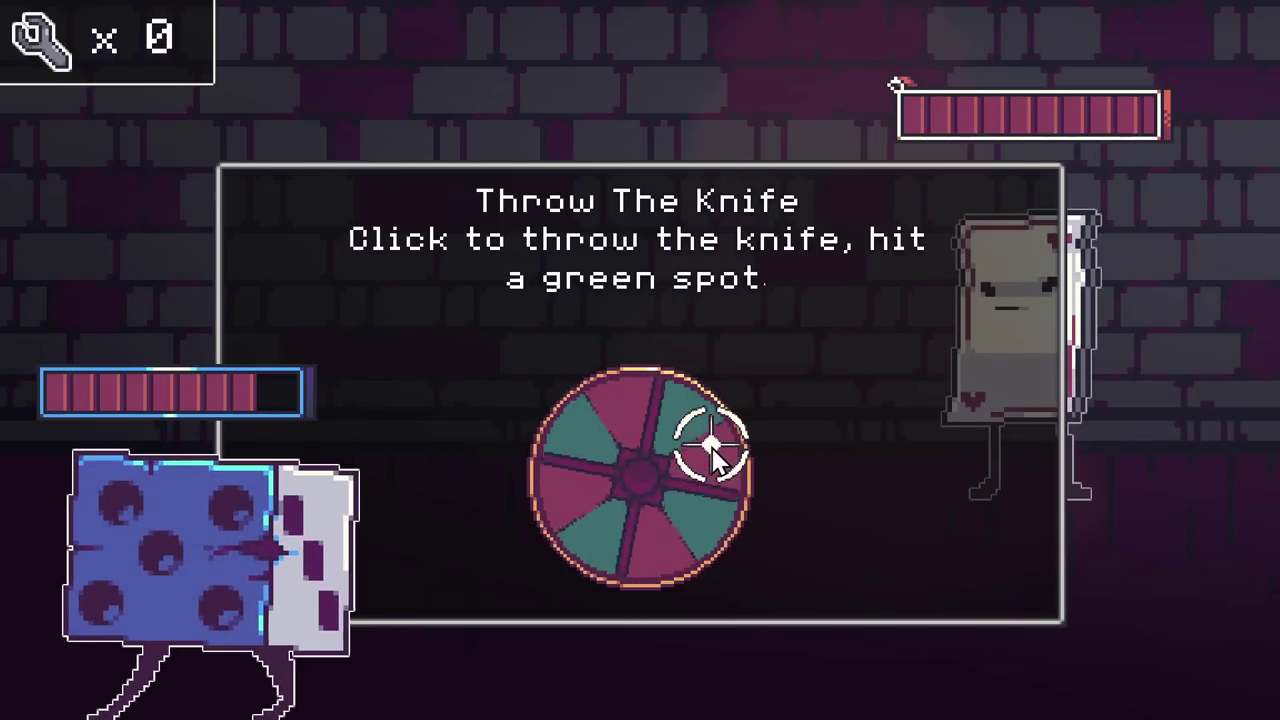
left_click(710, 445)
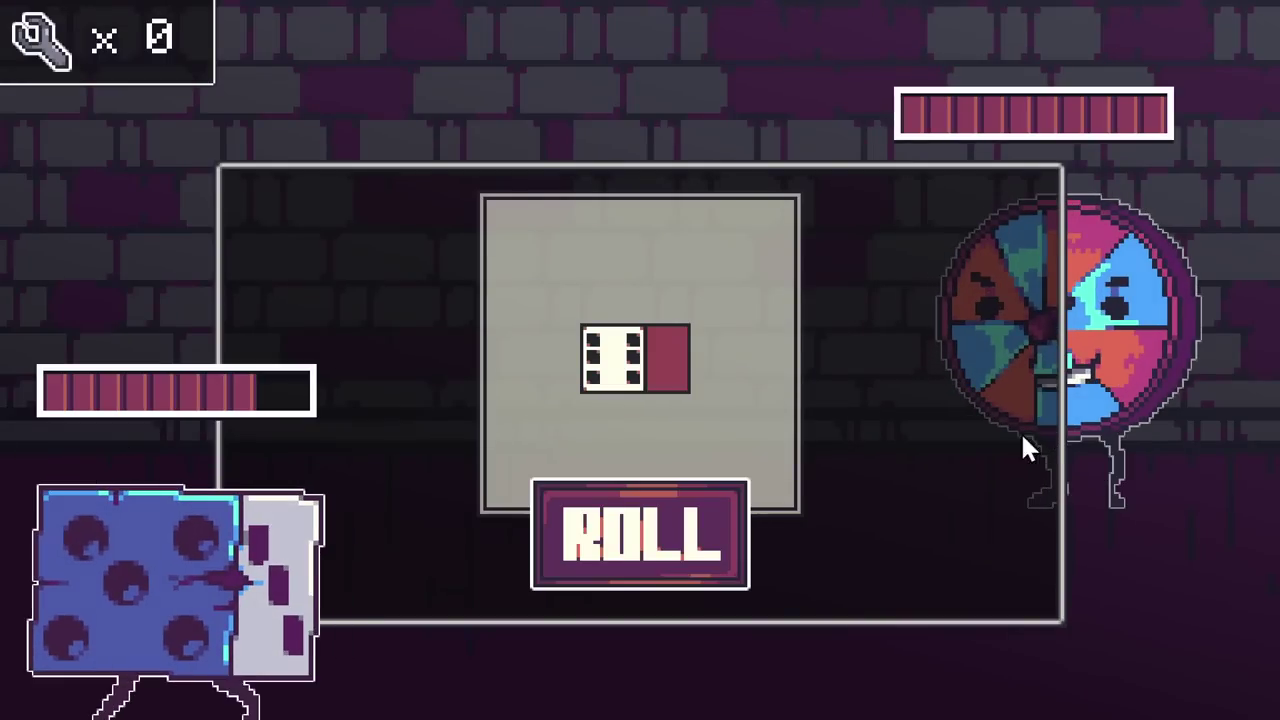
left_click(694, 551)
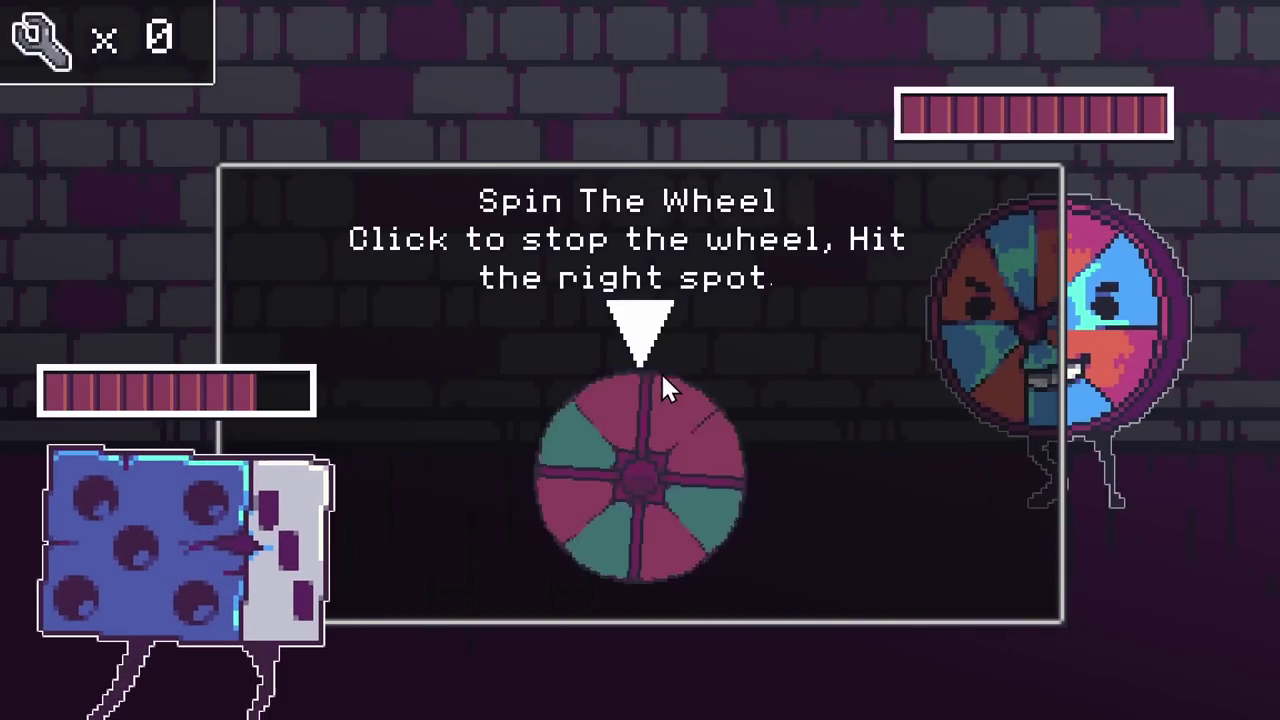
left_click(655, 414)
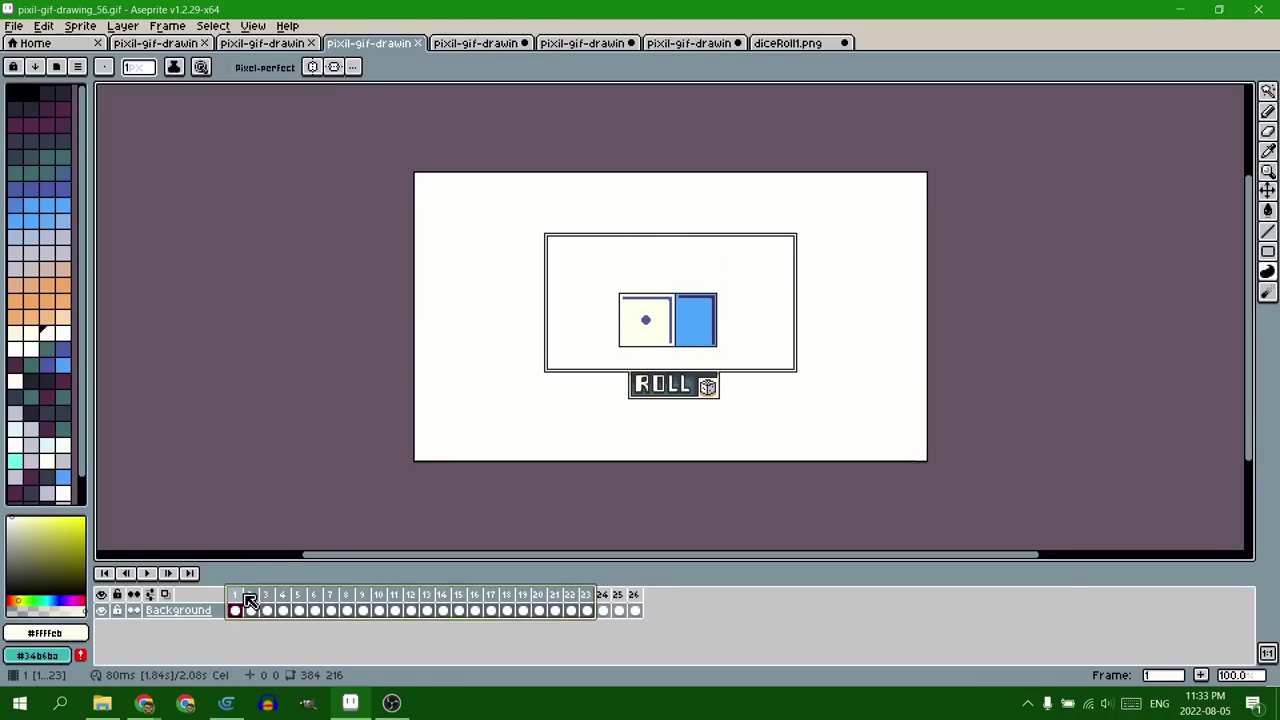
- Trim the first dice GIF to 3 frames and play back the 26-frame tumbling-die animation
key("Delete")
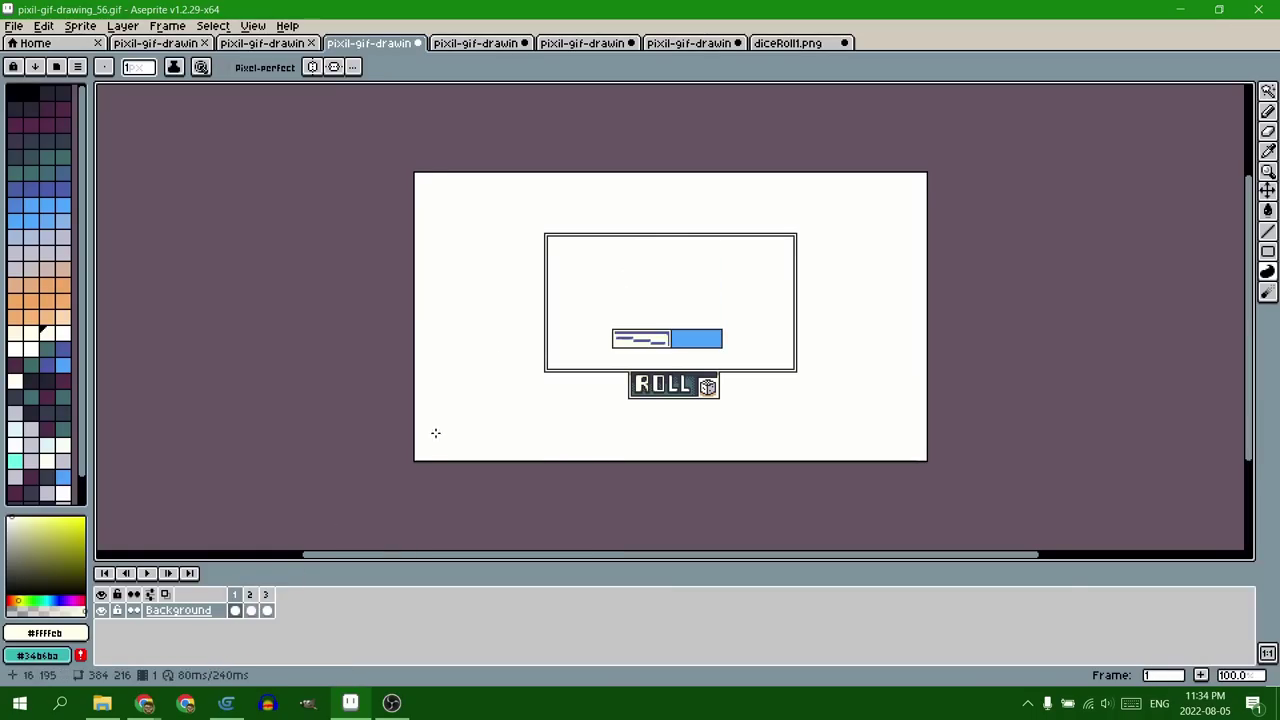
left_click(242, 45)
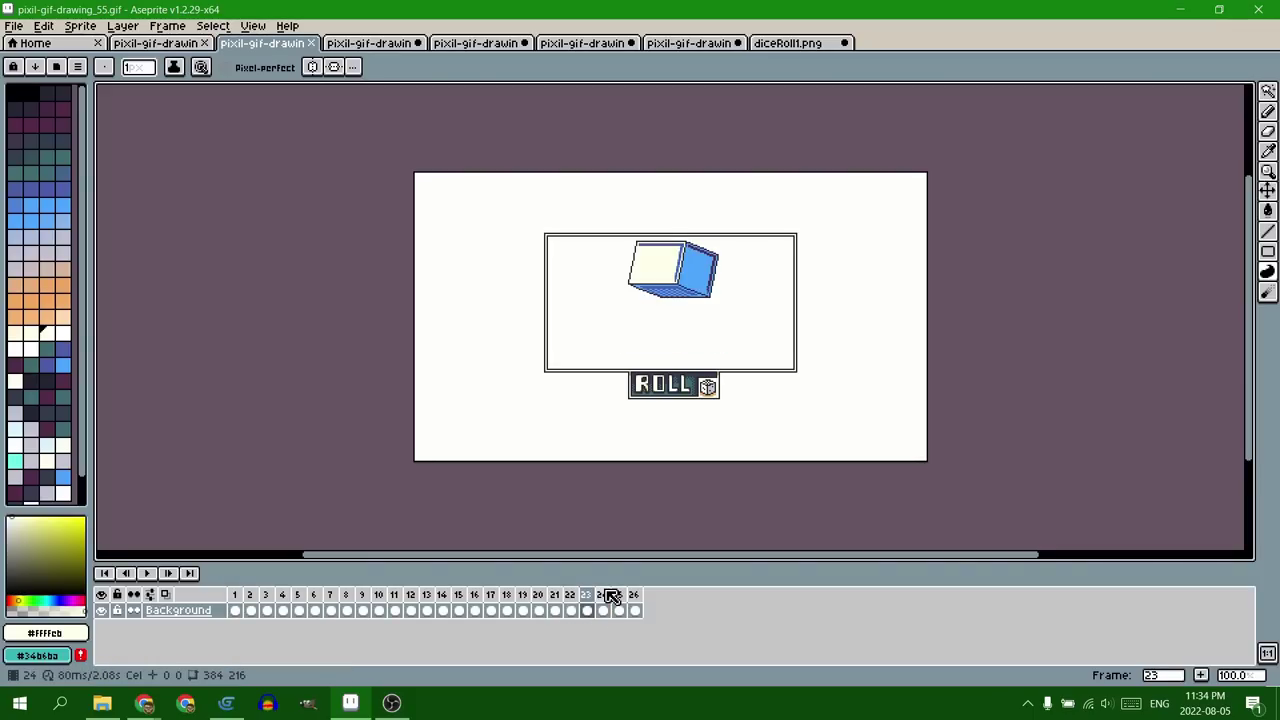
key("Return")
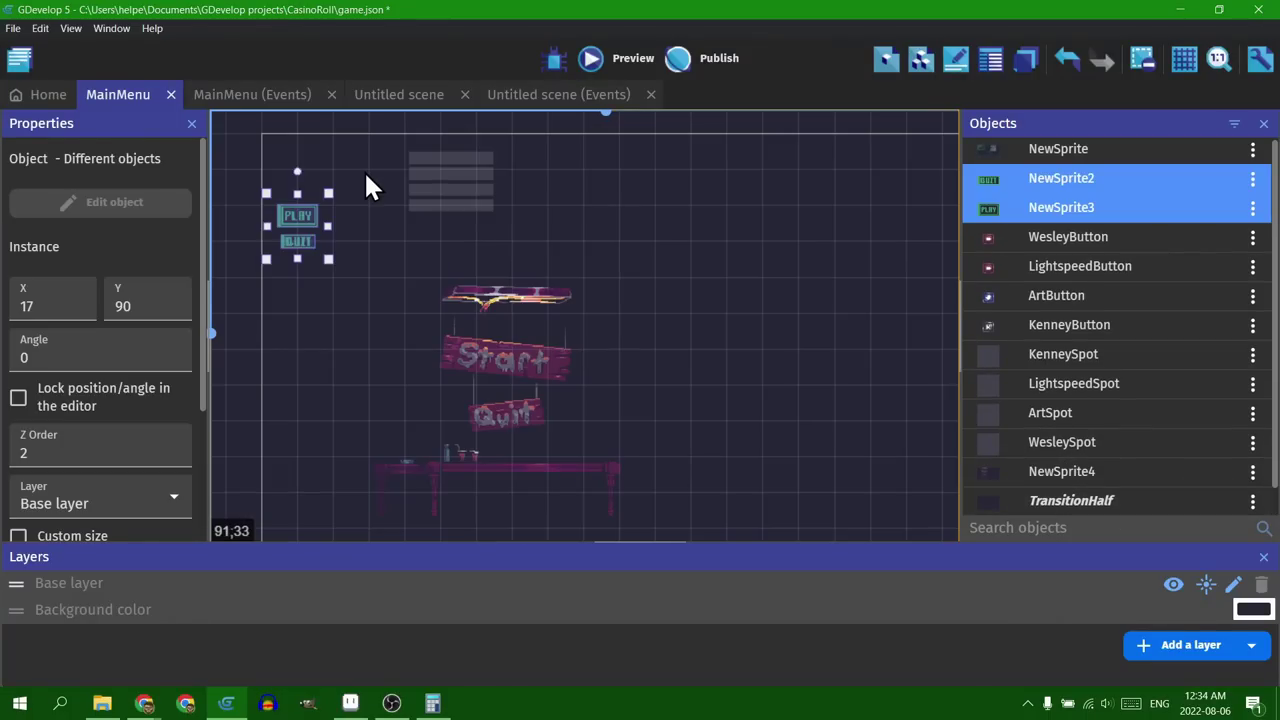
- Delete the old PLAY and QUIT buttons from the main menu and start a game preview
key("Delete")
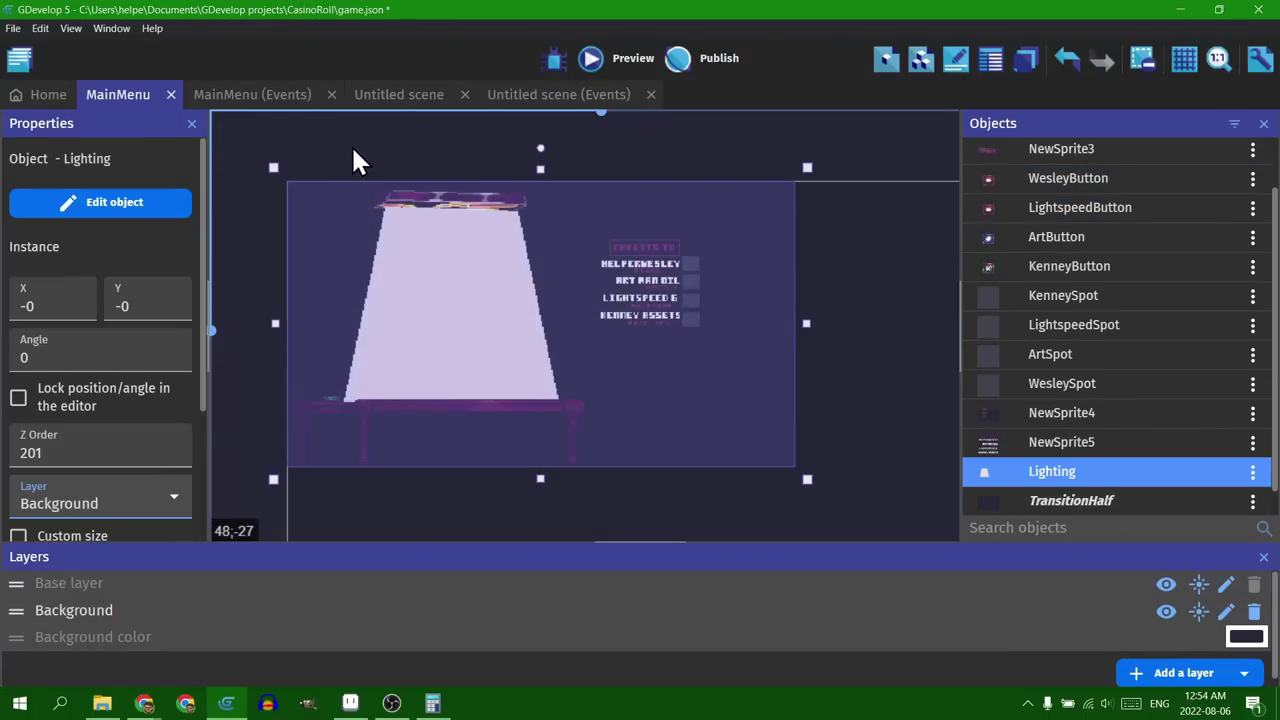
left_click(358, 162)
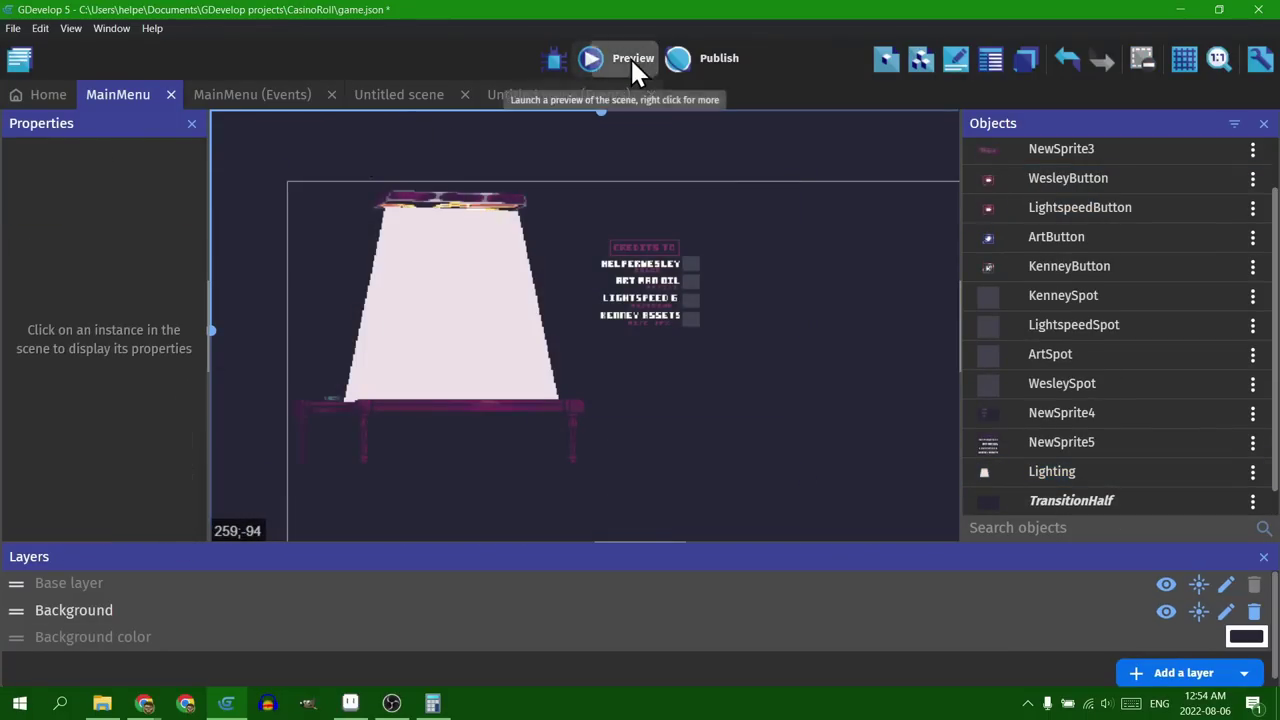
left_click(630, 58)
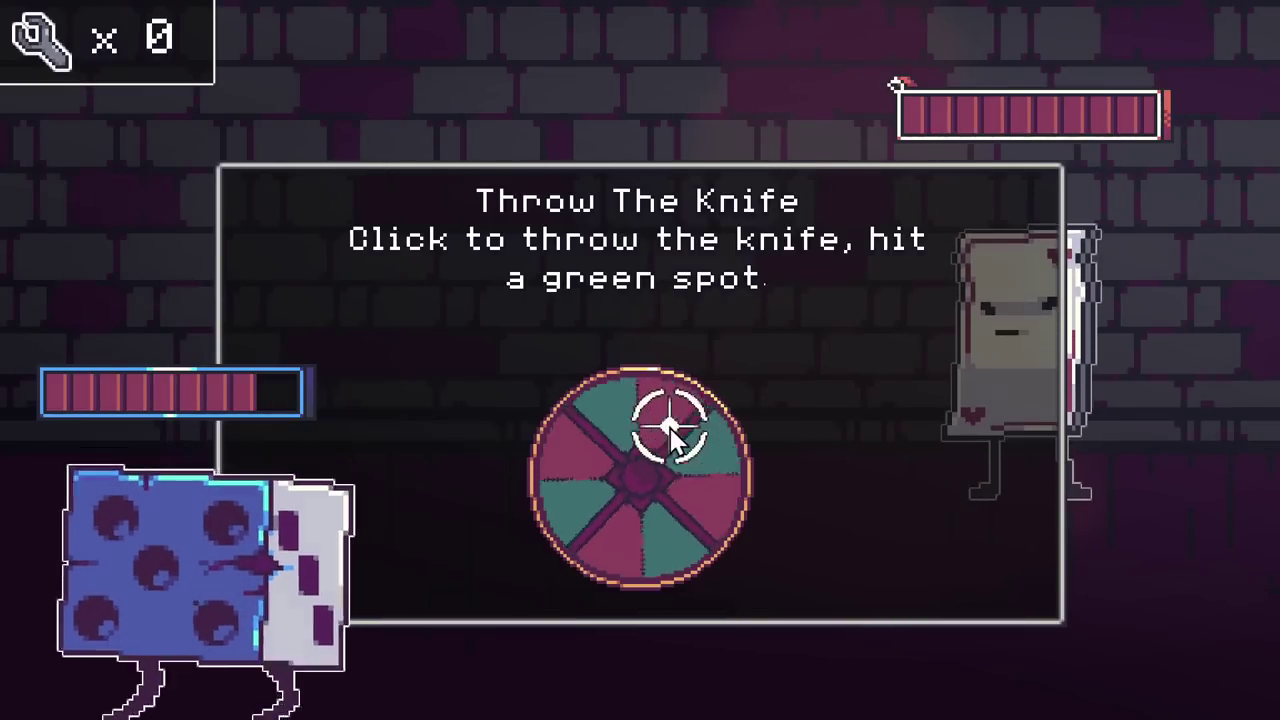
- Throw the knife at the wheel and roll the die again in the preview
left_click(666, 429)
left_click(689, 565)
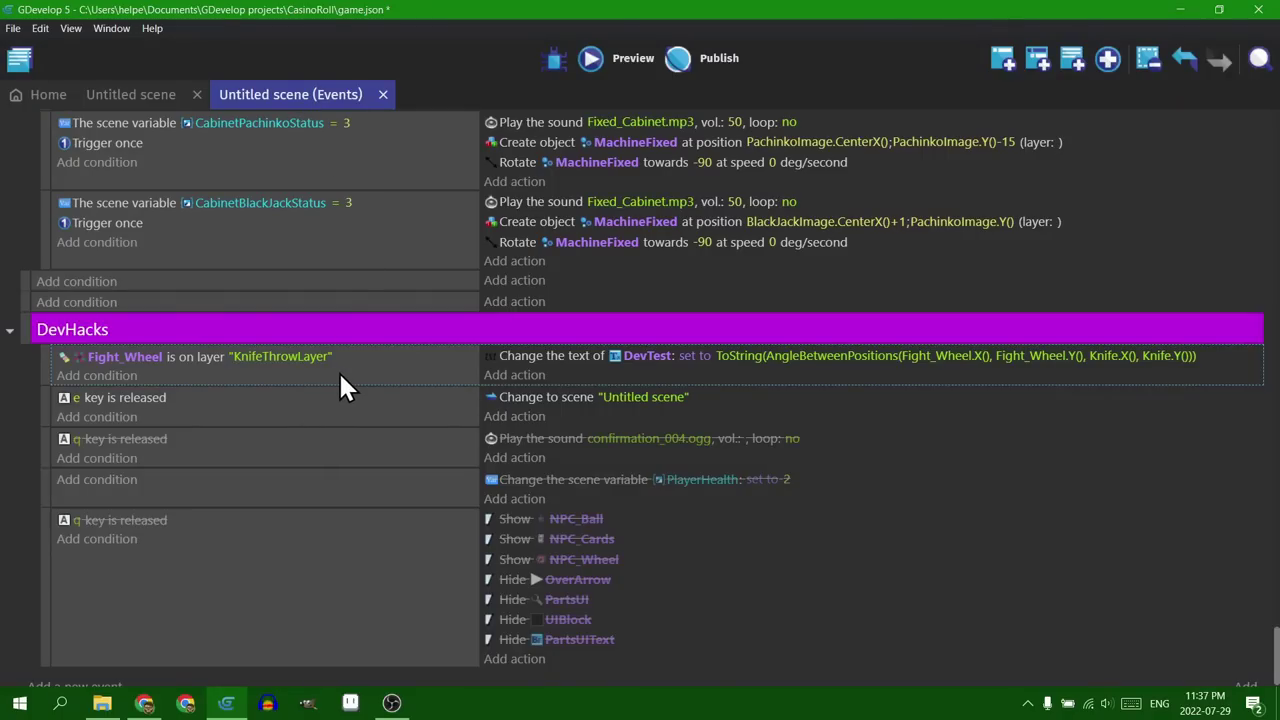
- Disable the Fight_Wheel and 'e key is released' debug events in DevHacks
scroll(338, 370, "up", 4)
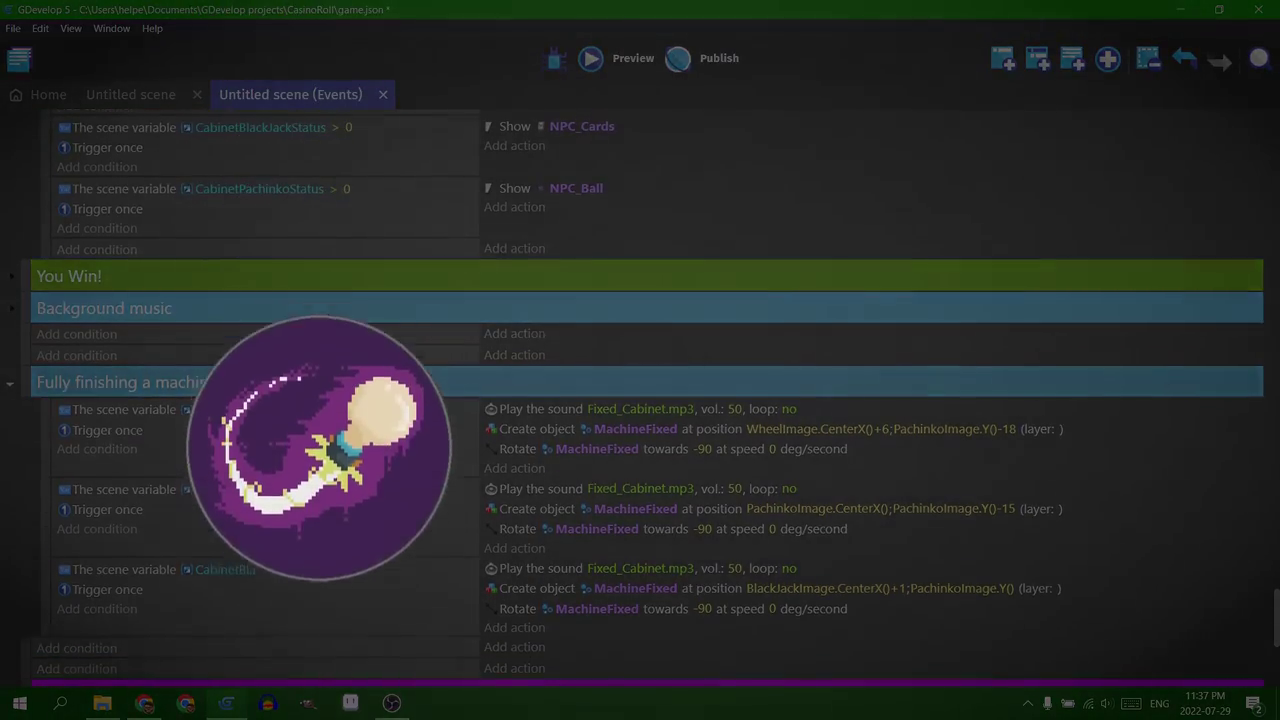
scroll(338, 370, "up", 10)
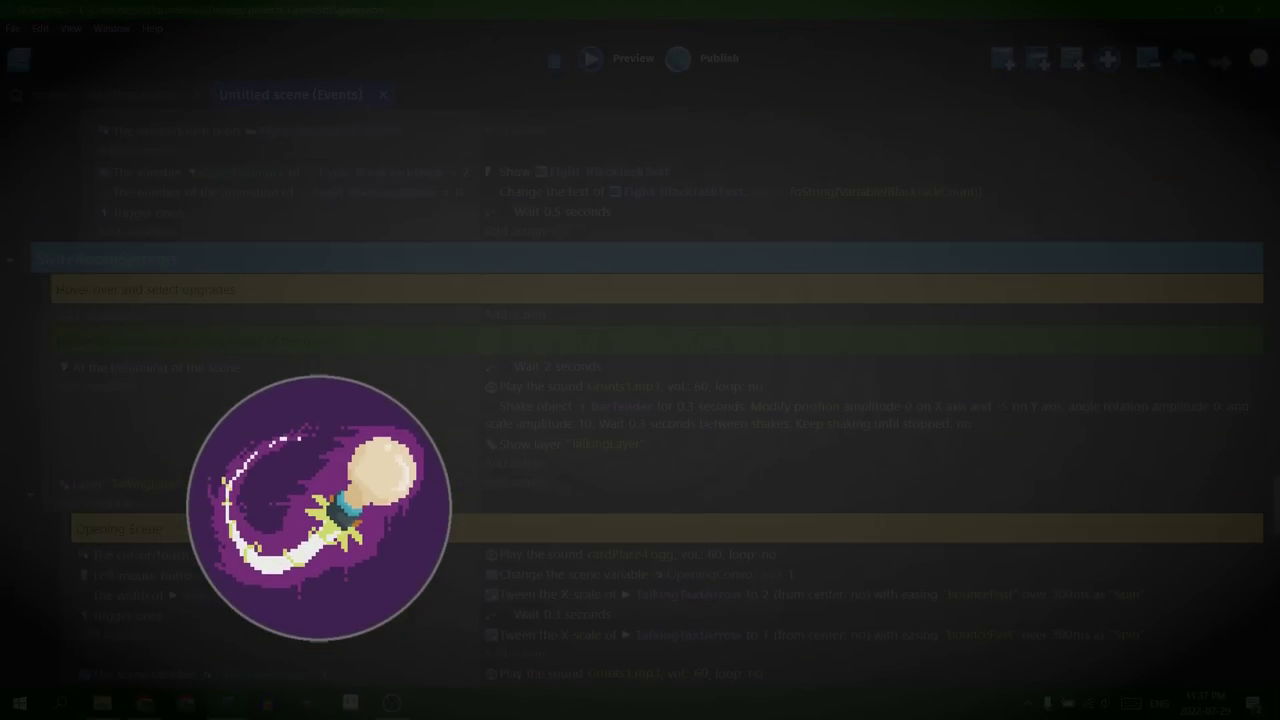
scroll(113, 330, "up", 10)
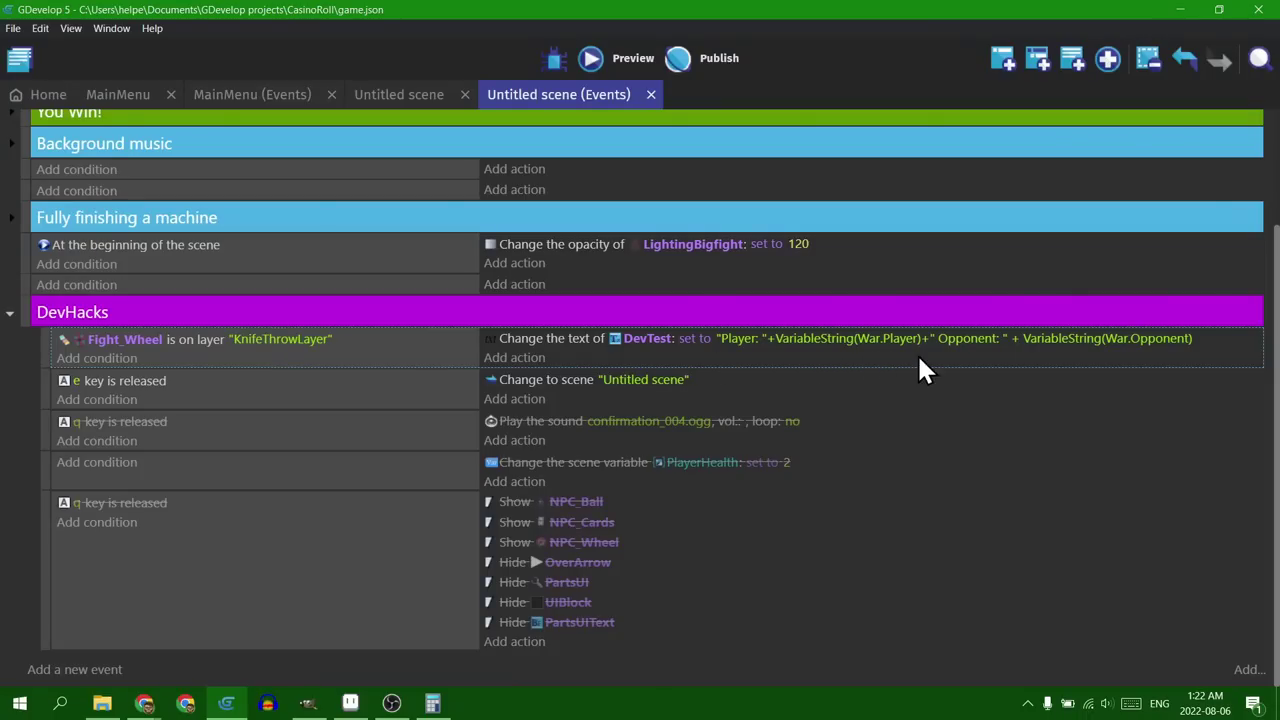
key("d")
left_click(324, 394)
key("d")
left_click(628, 555)
- Add a Hide action for DevTest to the scene-start event
left_click(521, 264)
type("hide")
left_click(628, 165)
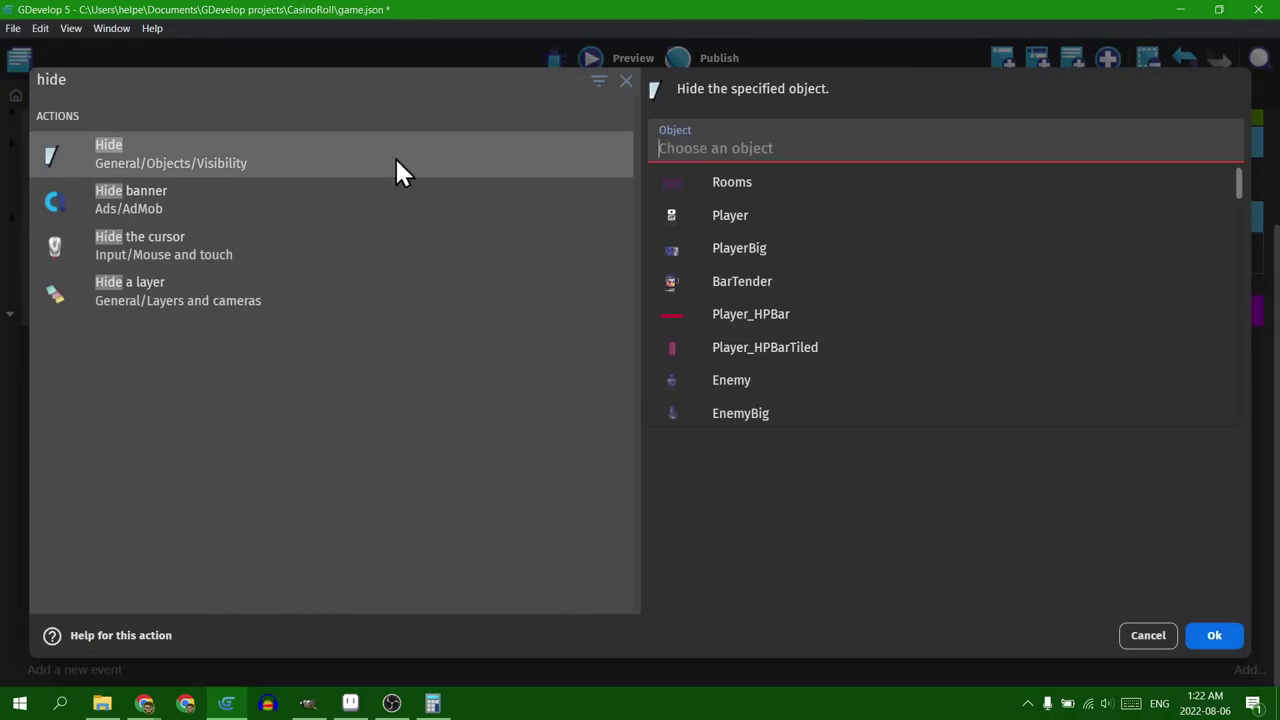
type("de")
left_click(800, 248)
key("Return")
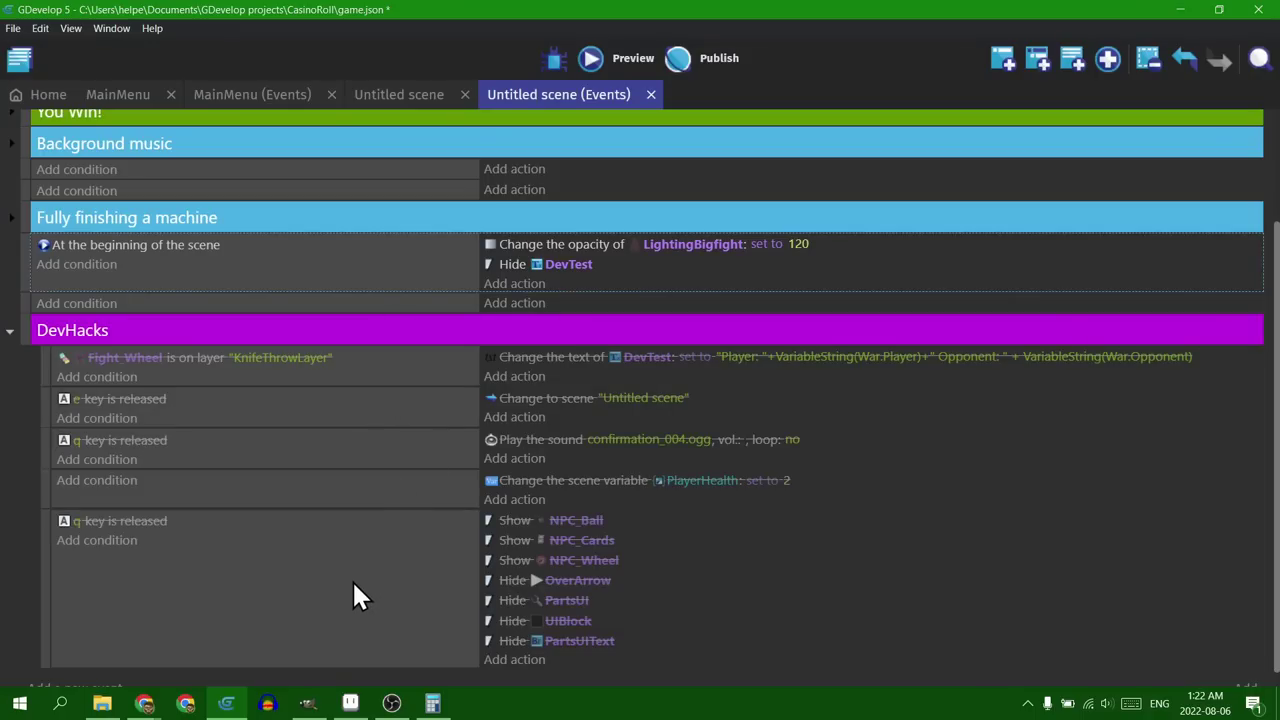
- Collapse the DevHacks group and save the project
scroll(140, 455, "up", 3)
left_click(12, 473)
key("ctrl+s")
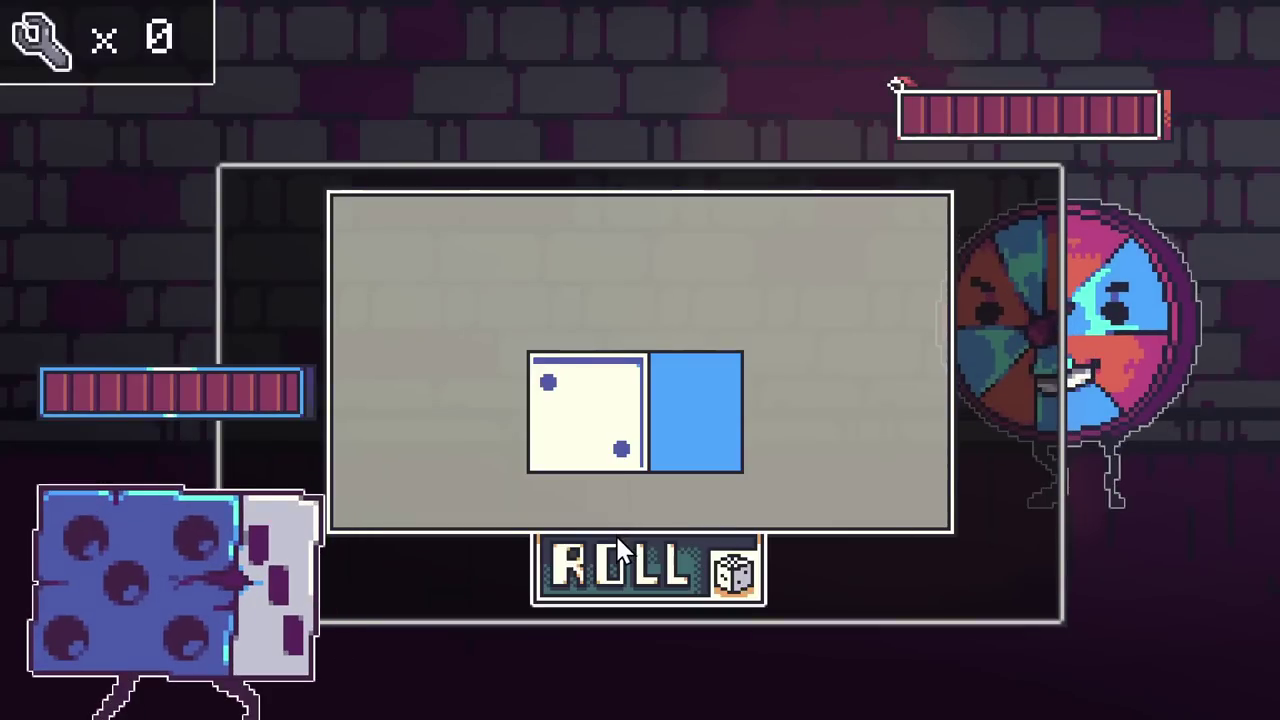
- Fight the wheel enemy: roll the die, draw in War, roll again, then drop the Pachinko ball
left_click(630, 575)
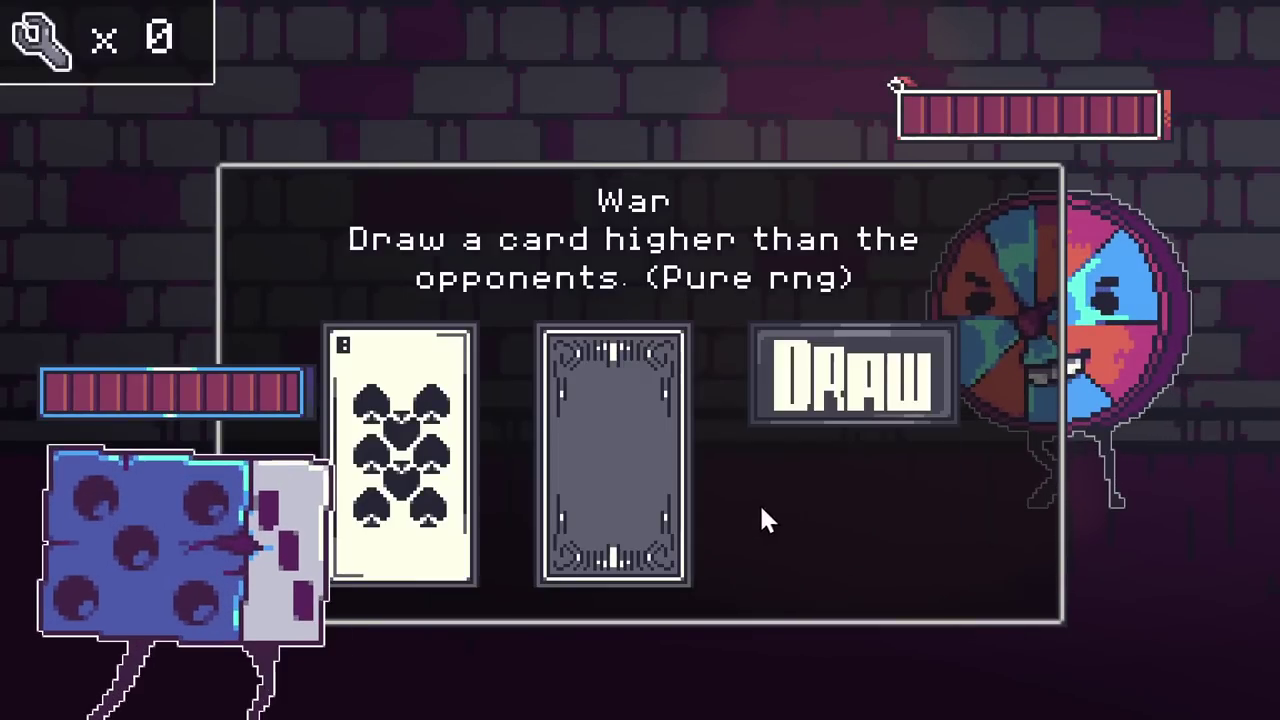
left_click(842, 410)
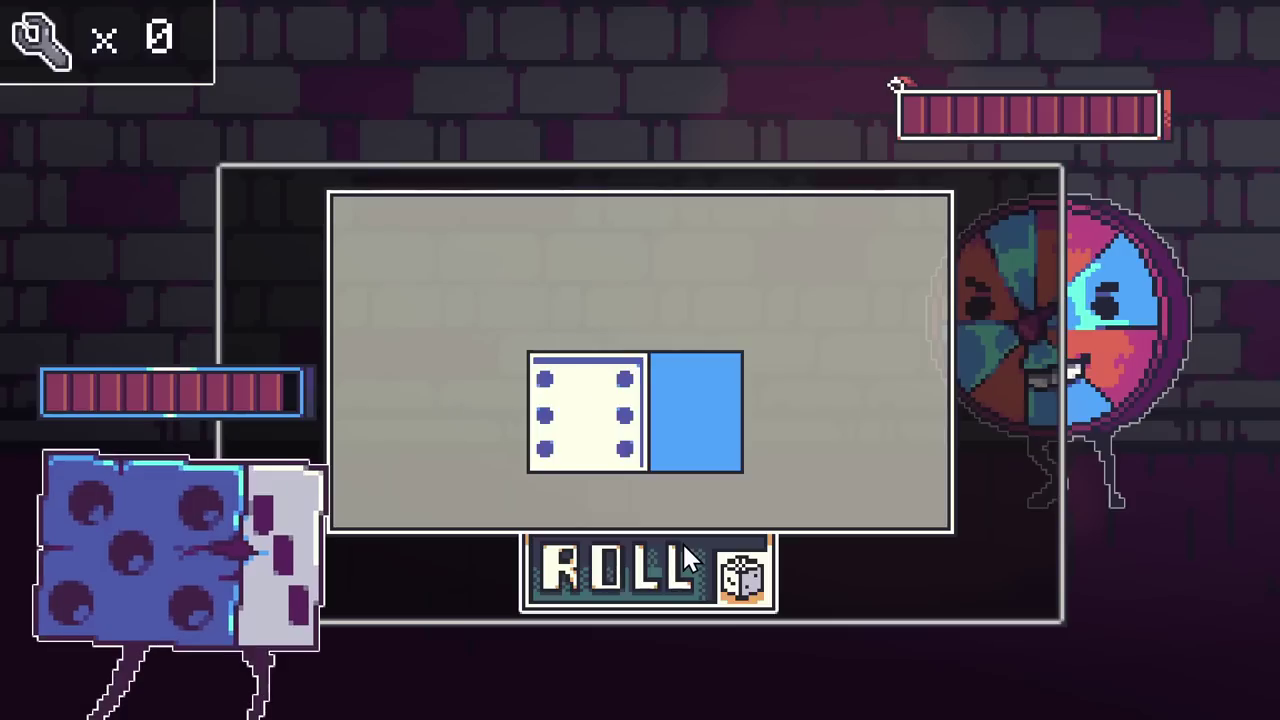
left_click(700, 572)
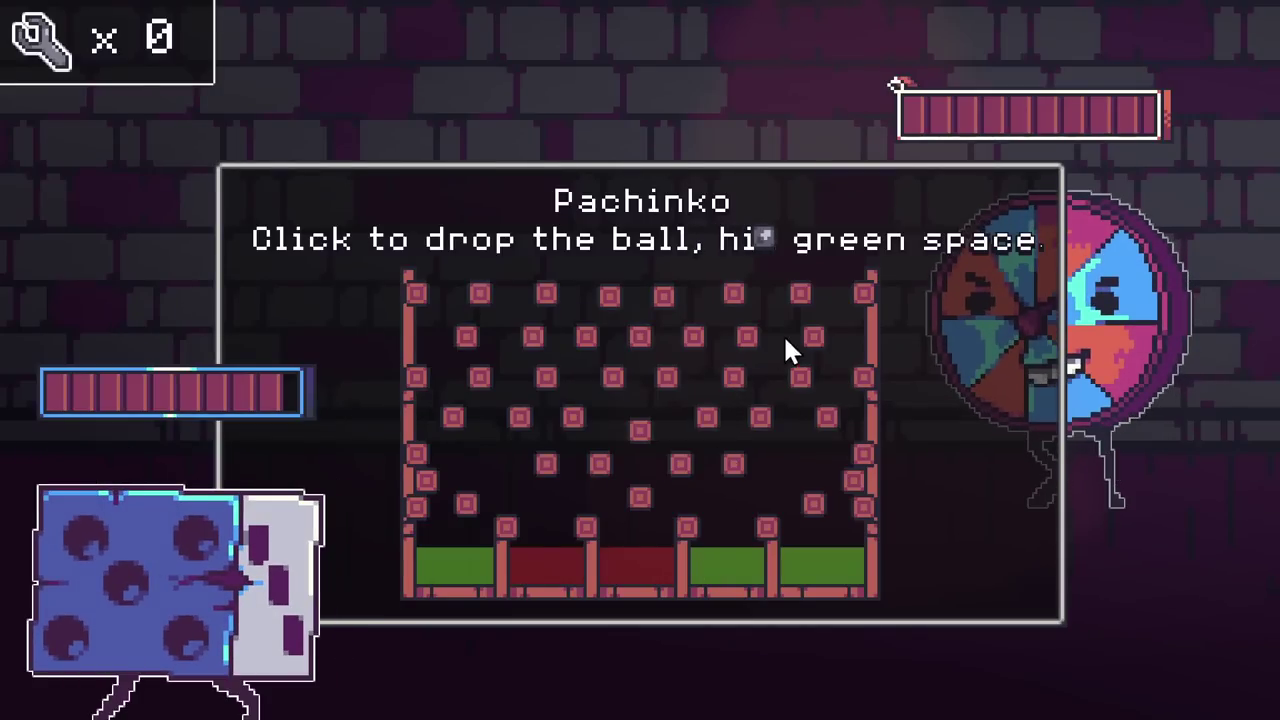
left_click(797, 326)
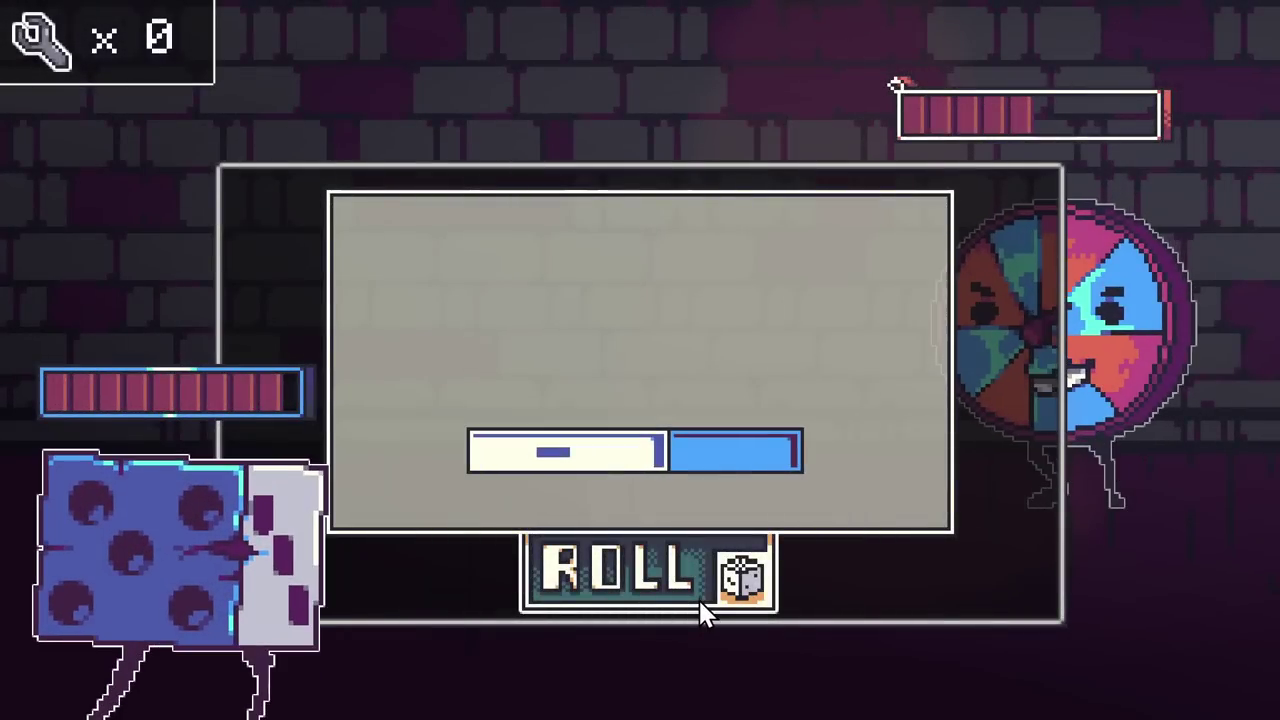
- Roll the die once more in the game preview
left_click(700, 608)
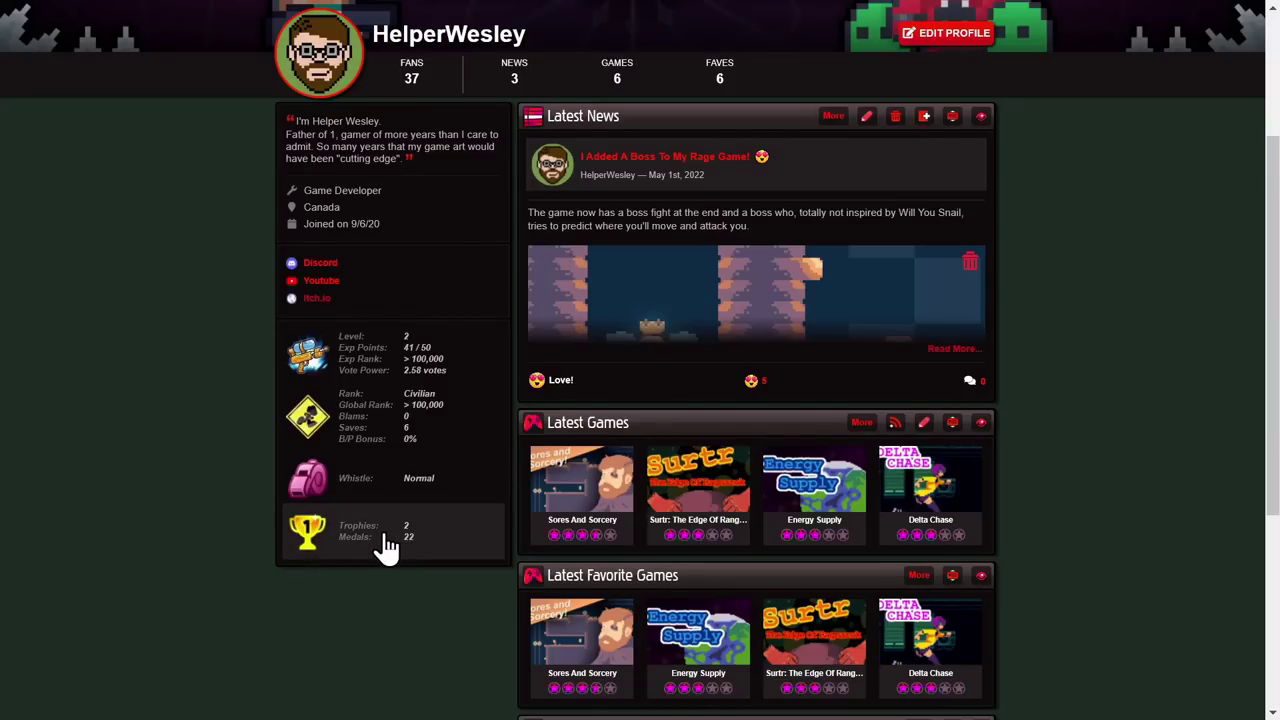
- Open the Trophies list from the Newgrounds profile sidebar
left_click(388, 548)
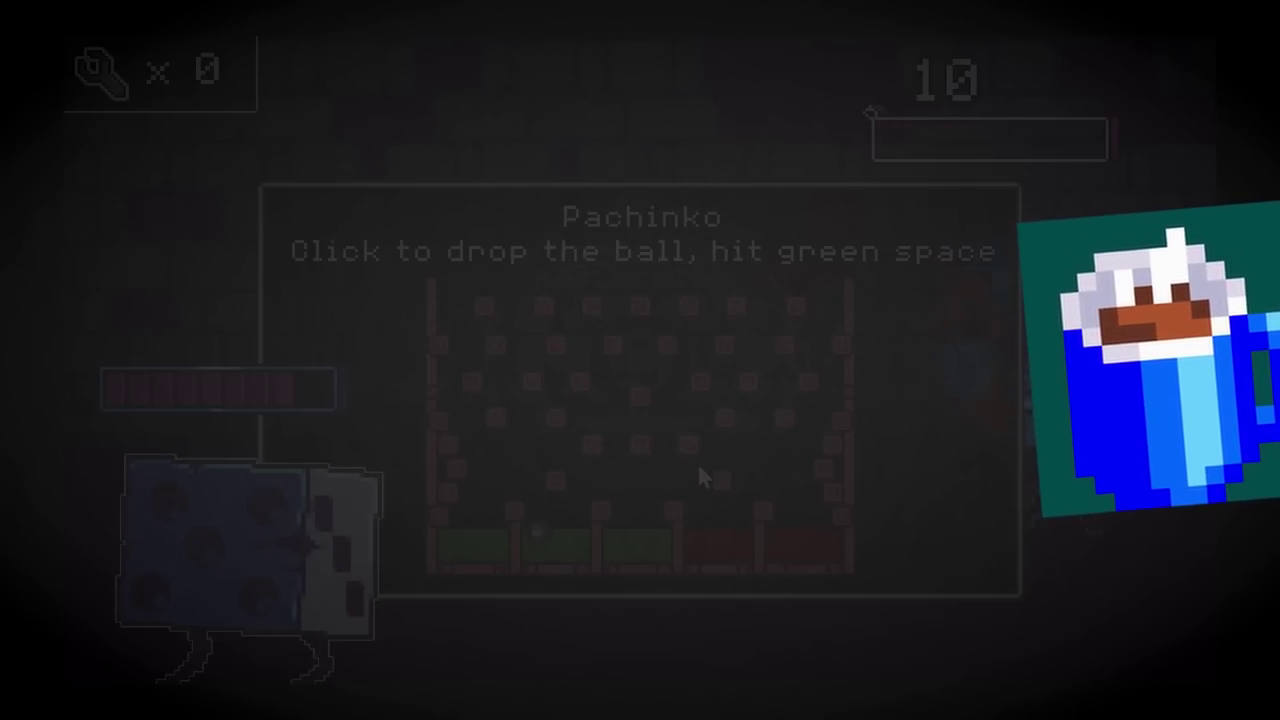
- Show the creator's pixel-art avatar end card over the dimmed CasinoRoll footage
left_click(1148, 462)
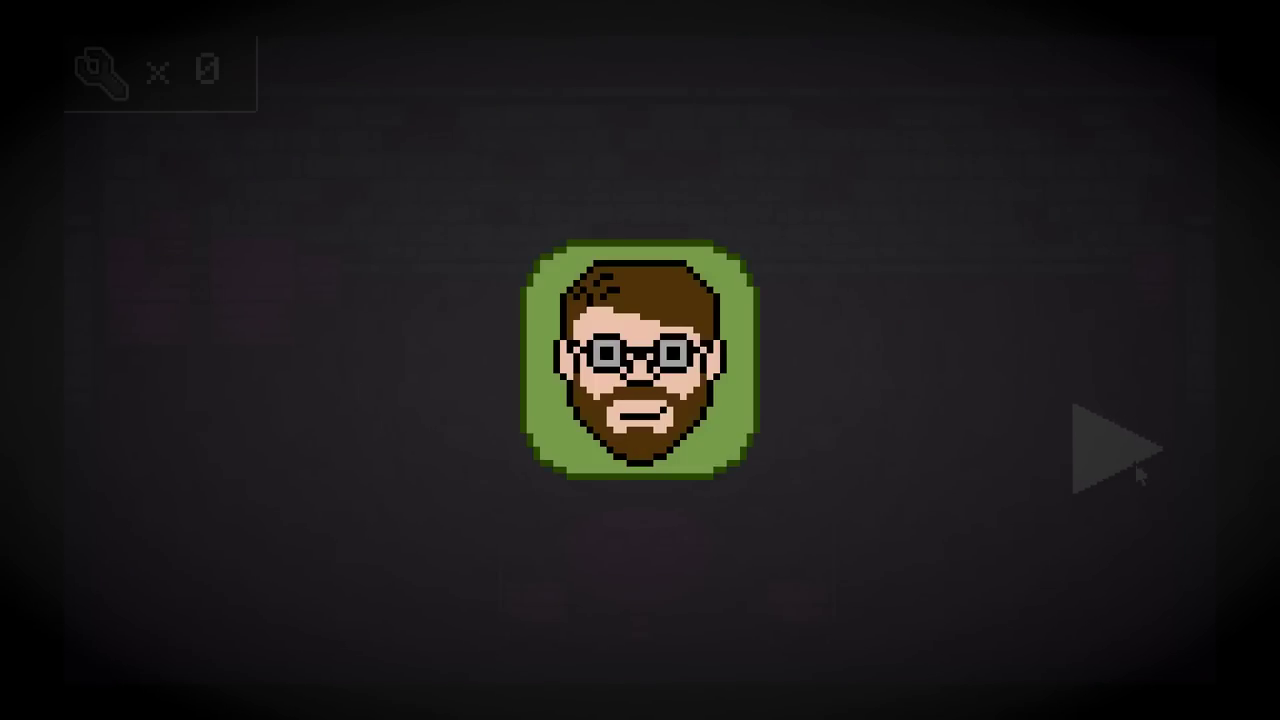